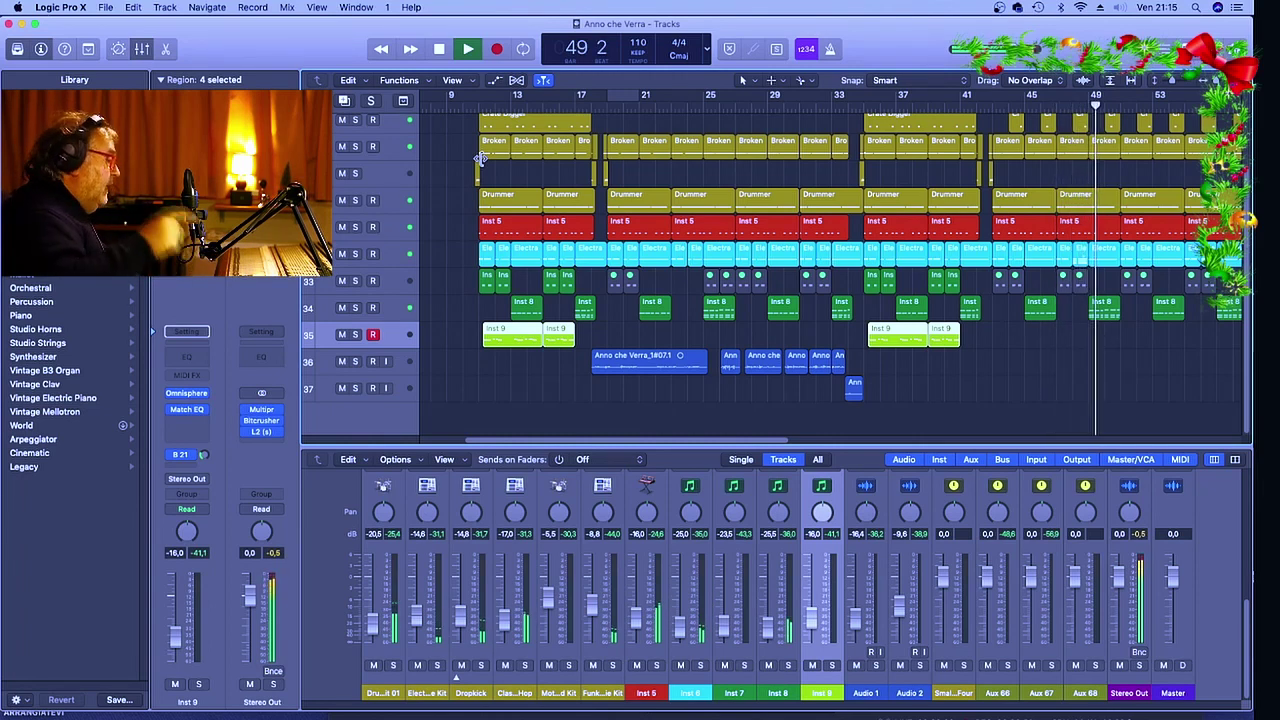
Stop playback and show the notes of the first Crate Digger region on the Dropkick track in the Piano Roll
key(space)
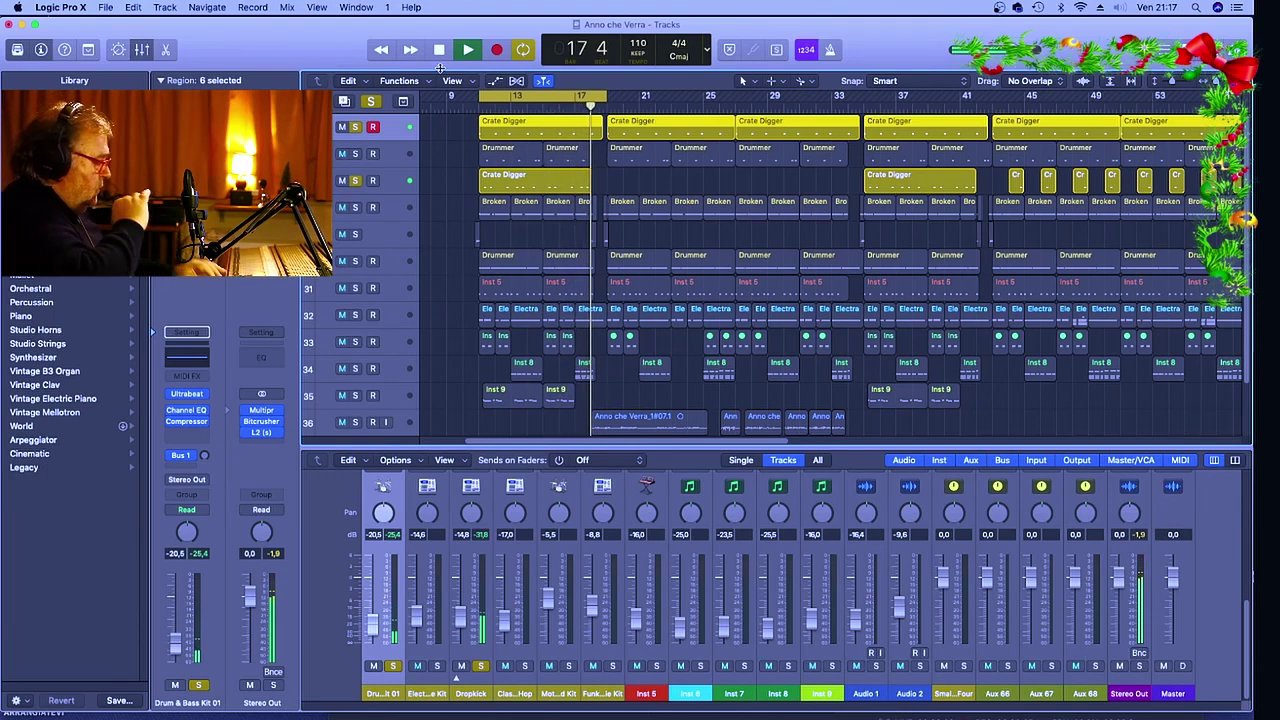
key(space)
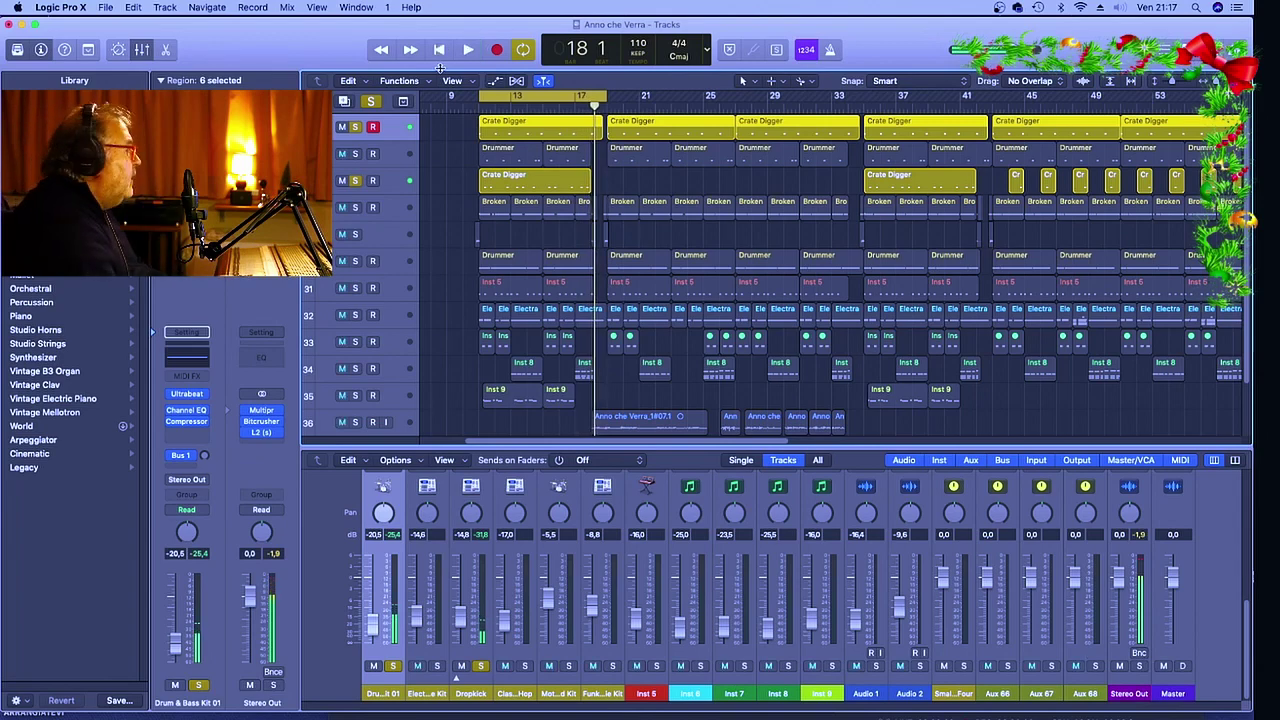
click(538, 185)
key(p)
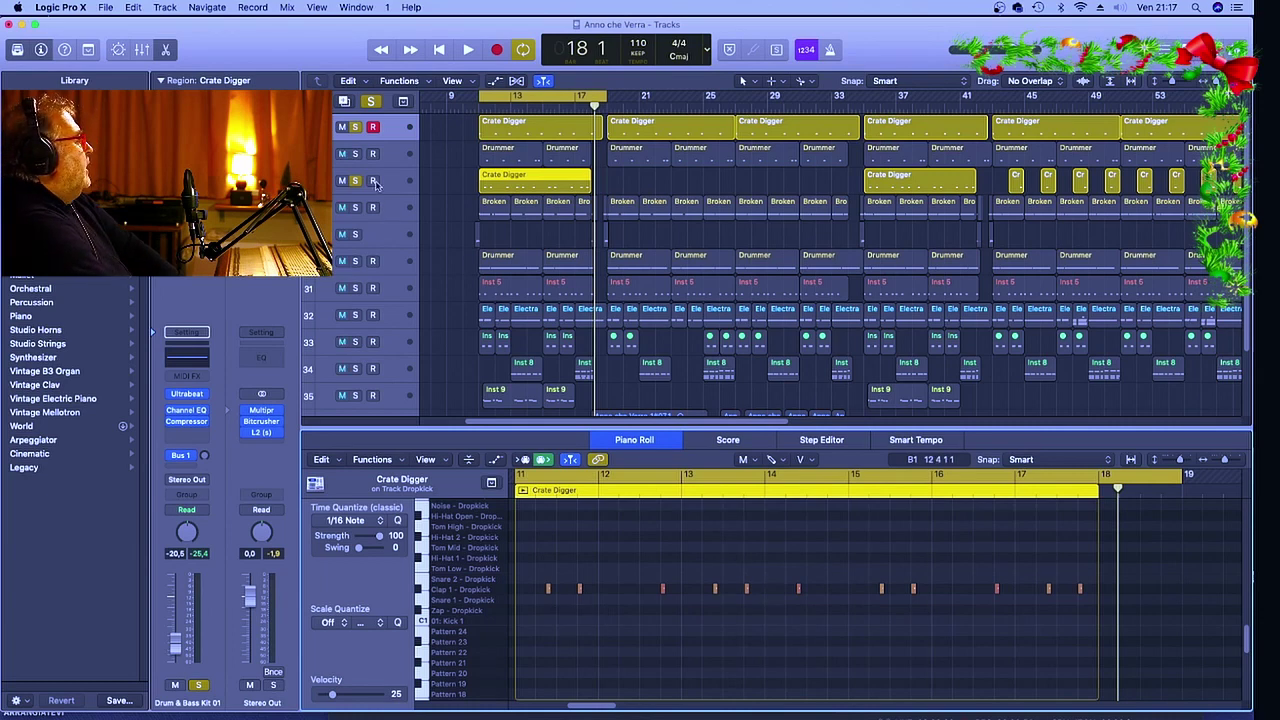
Add the drum track above Dropkick to the solo, show its first Drummer region's notes and play the soloed drums
click(356, 154)
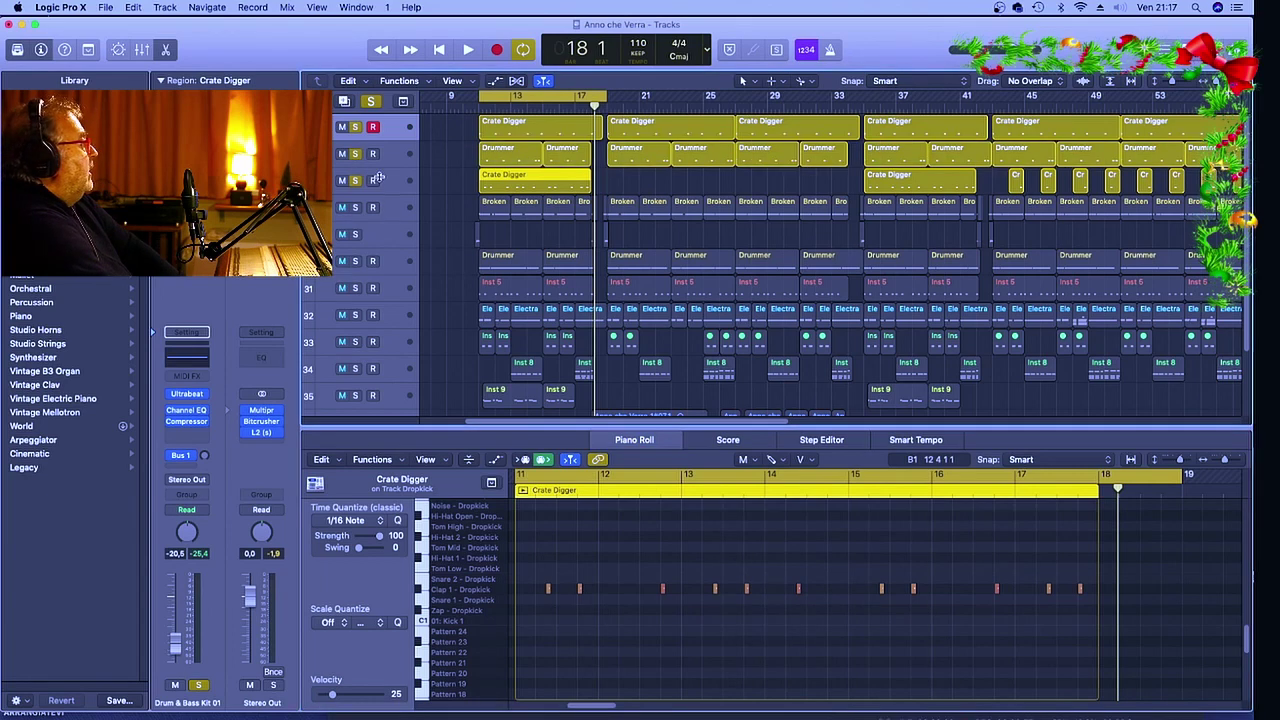
click(513, 158)
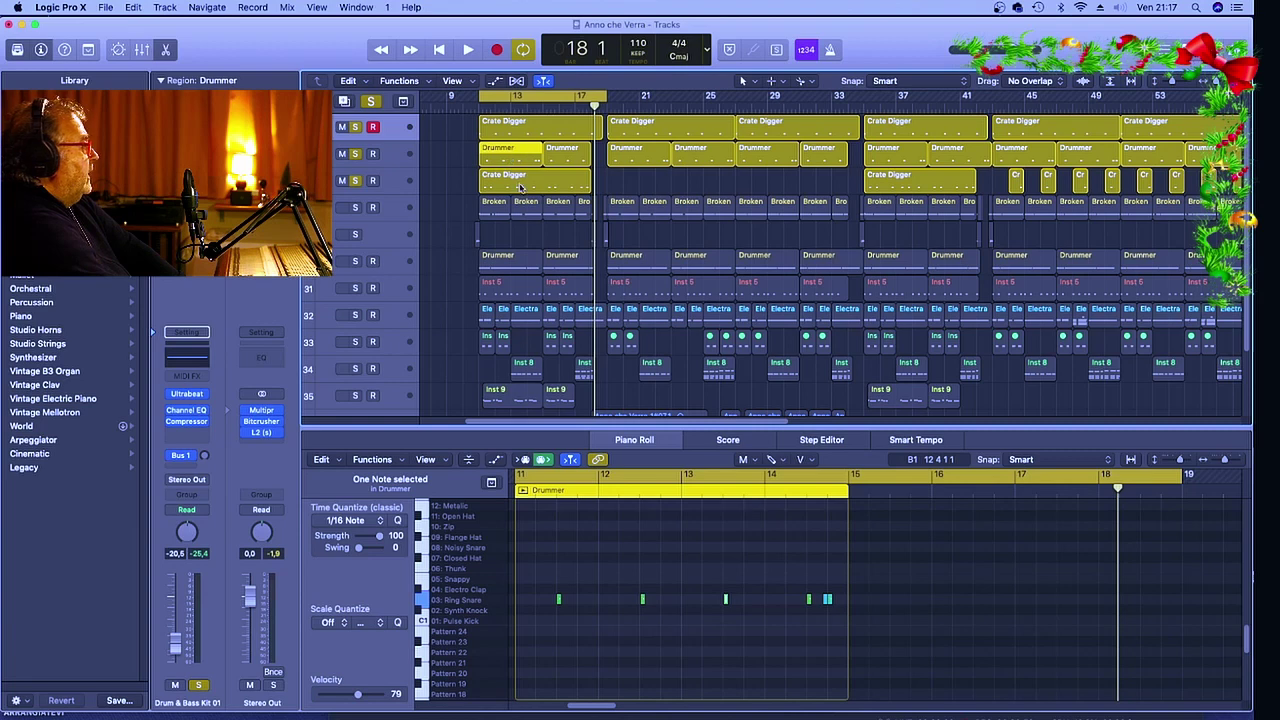
key(space)
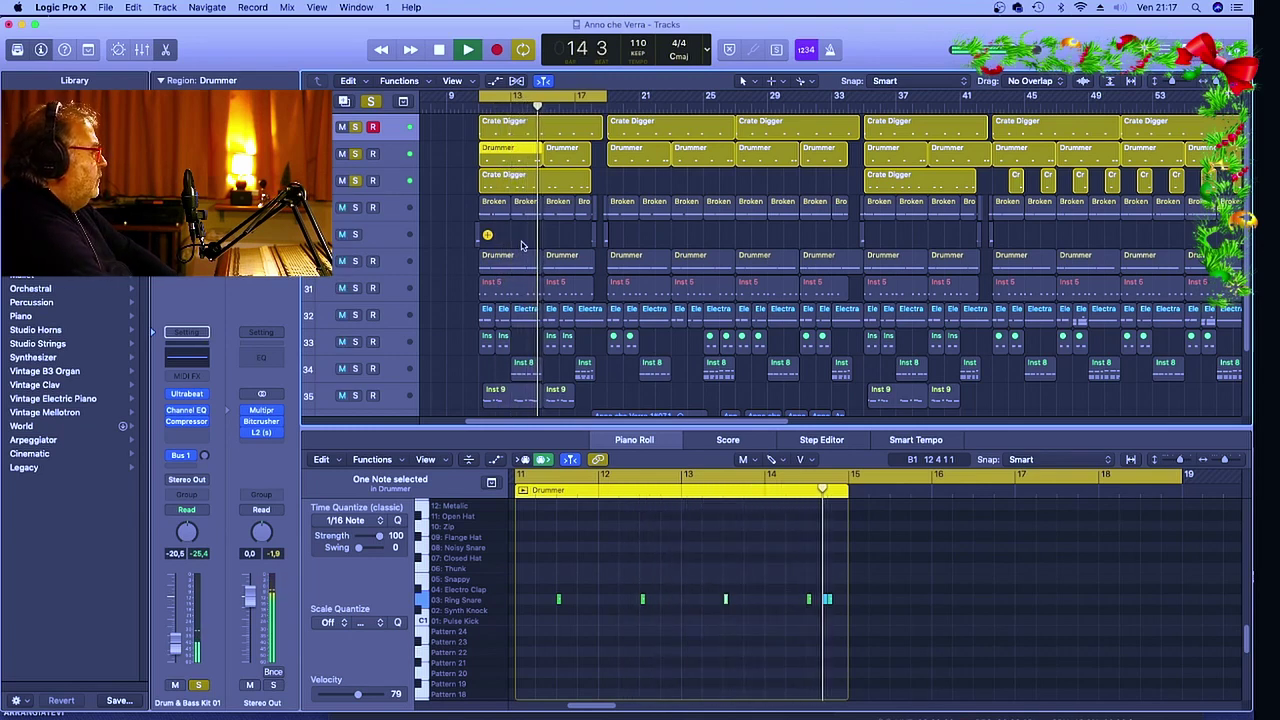
key(space)
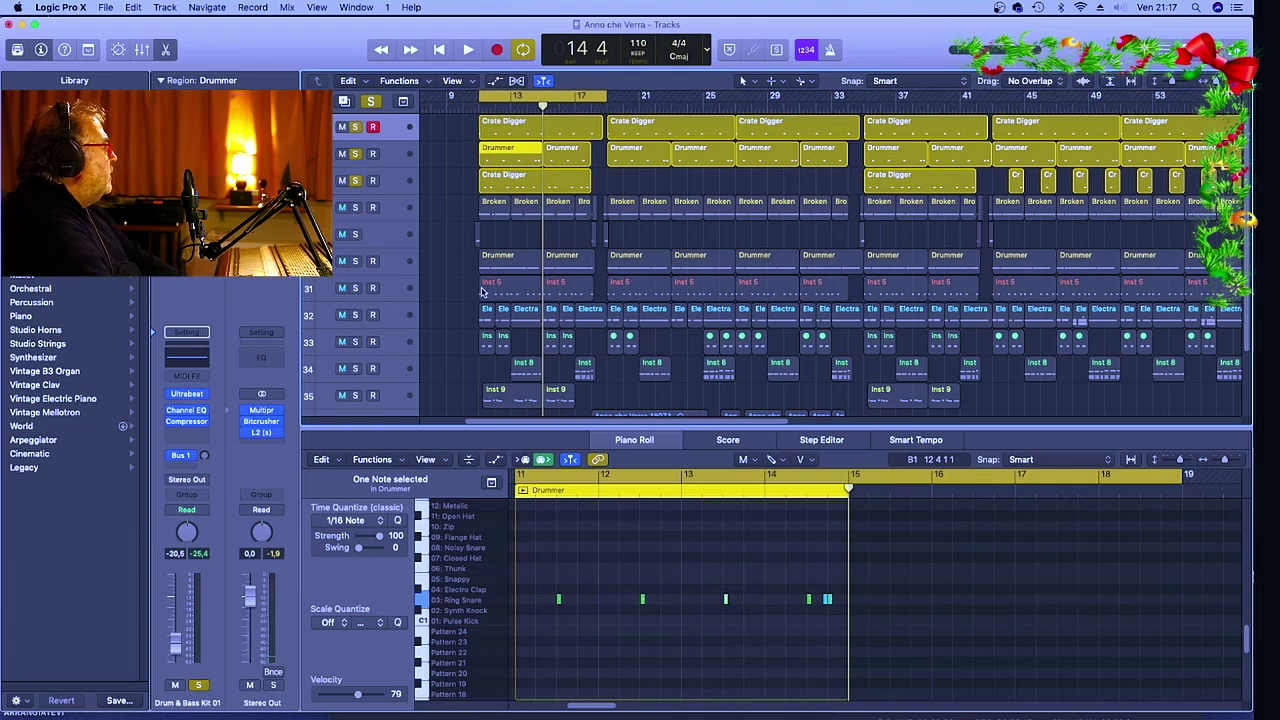
Add the Classic UK Hip Hop track to the solo and examine its Ultrabeat instrument
click(355, 208)
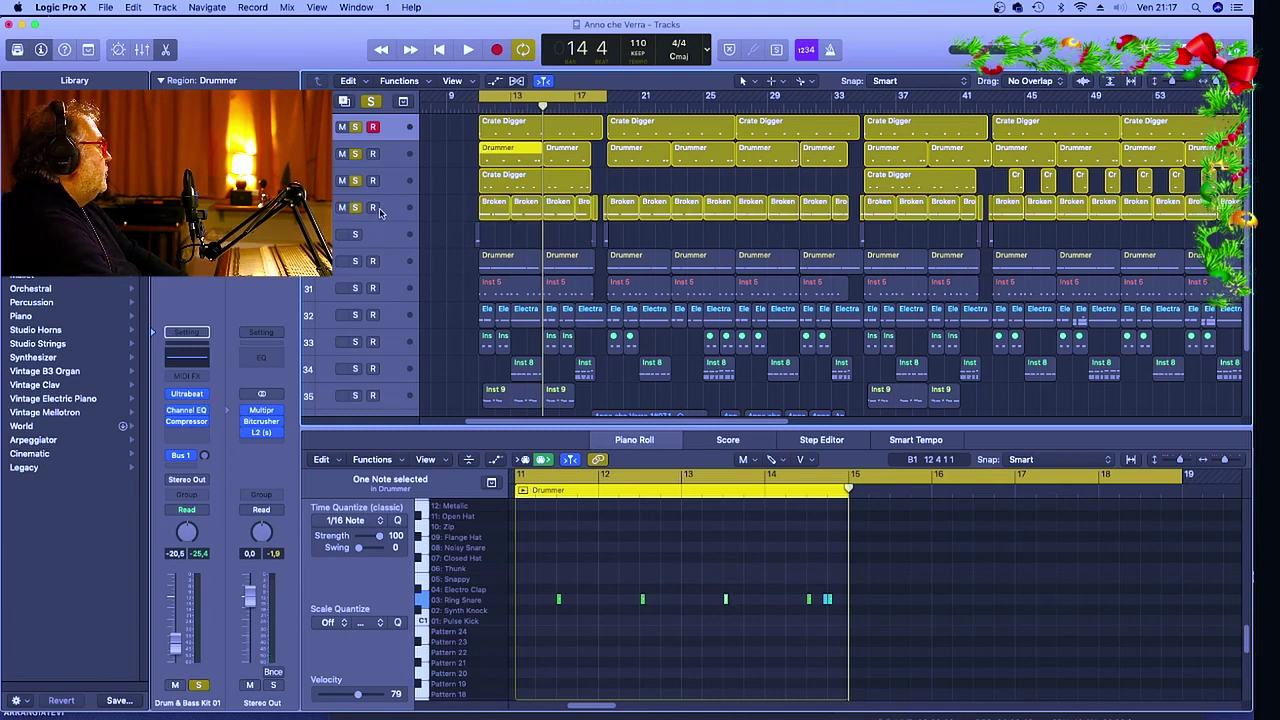
click(391, 213)
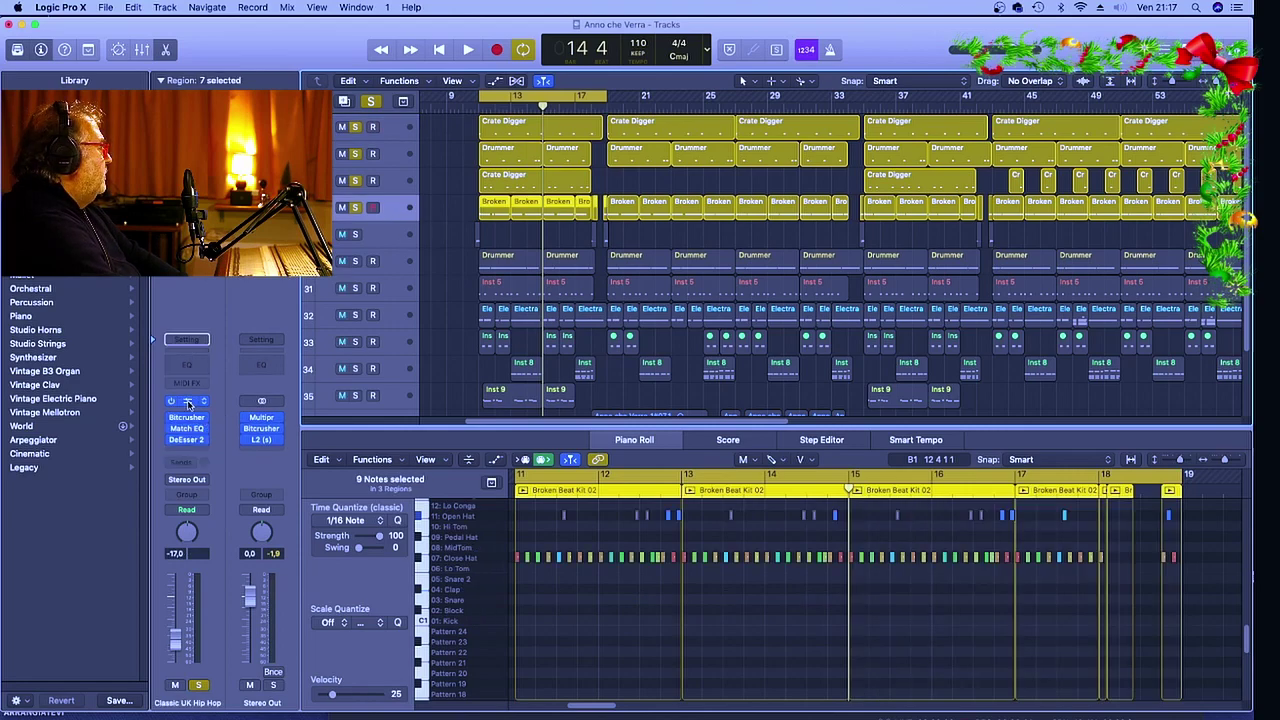
click(186, 404)
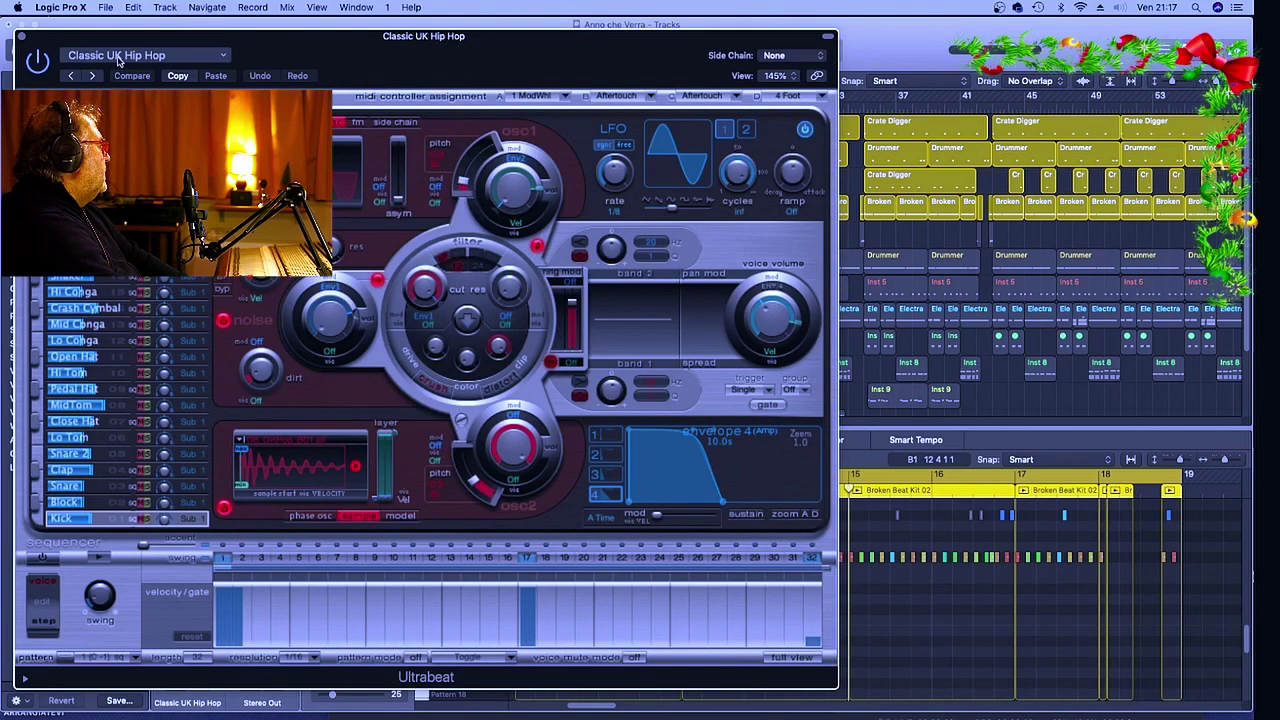
click(22, 38)
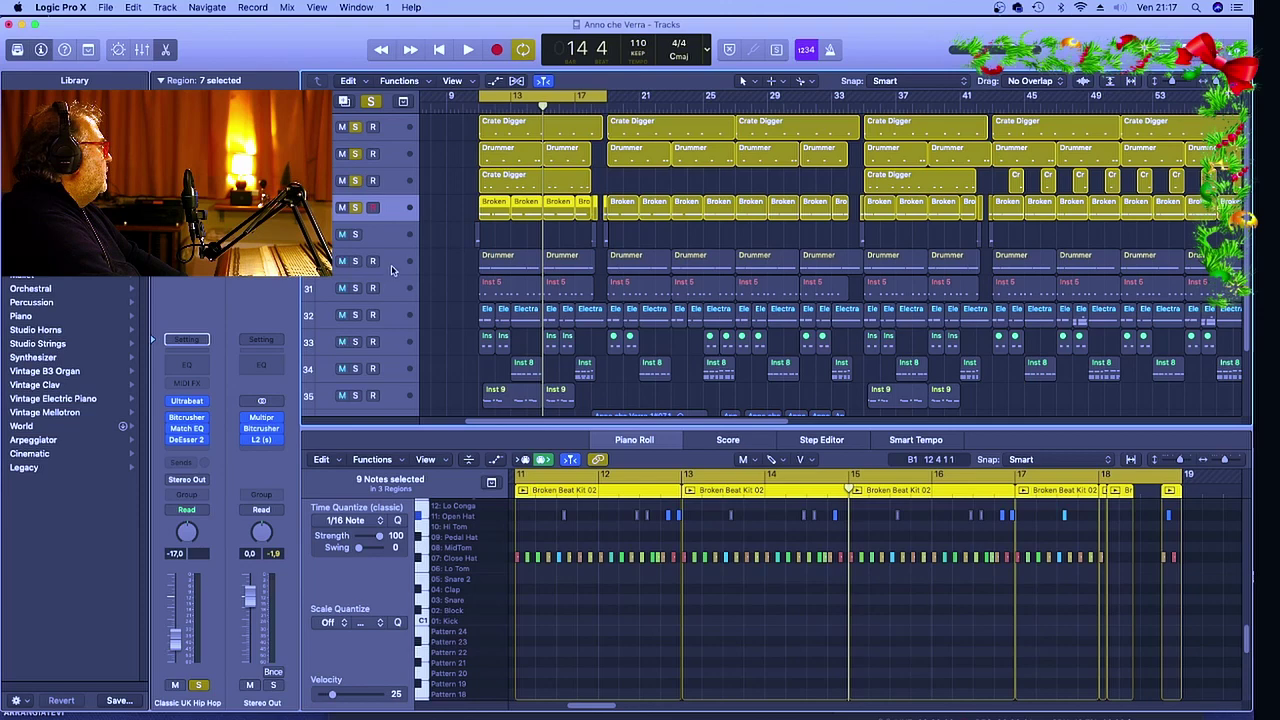
Select the Funk Boogie Kit track and examine its Ultrabeat instrument
click(391, 265)
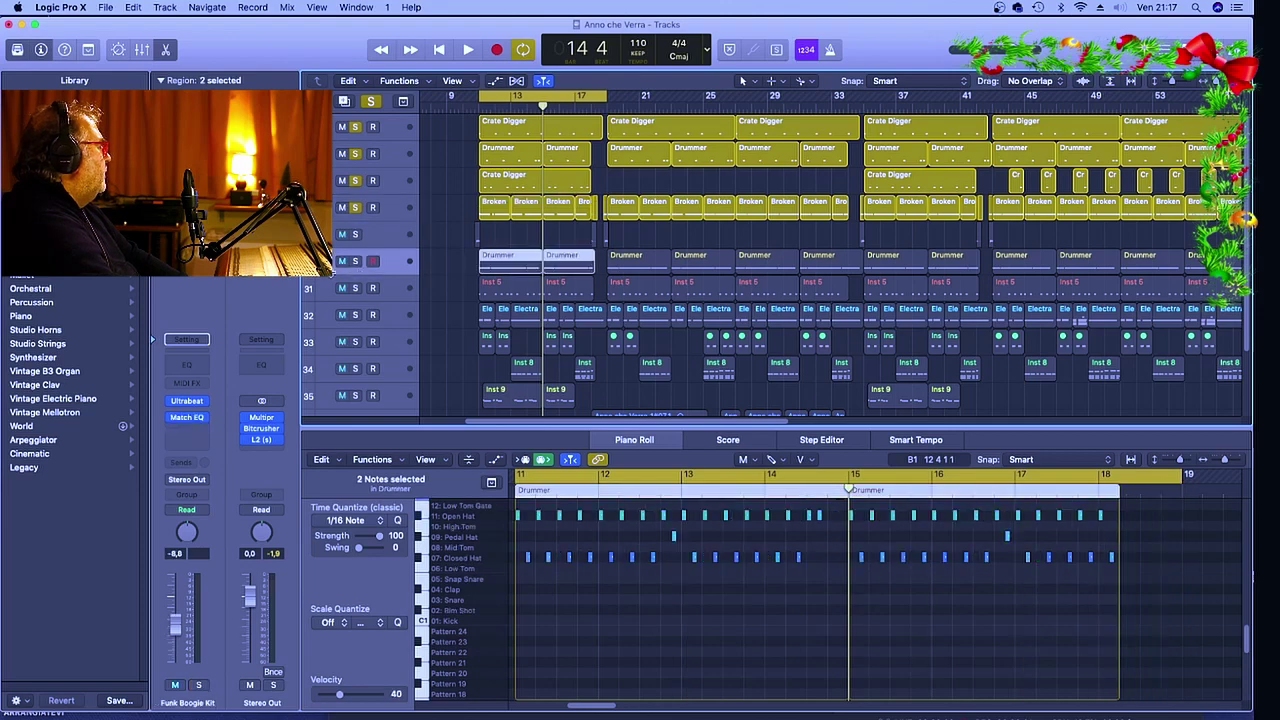
click(188, 402)
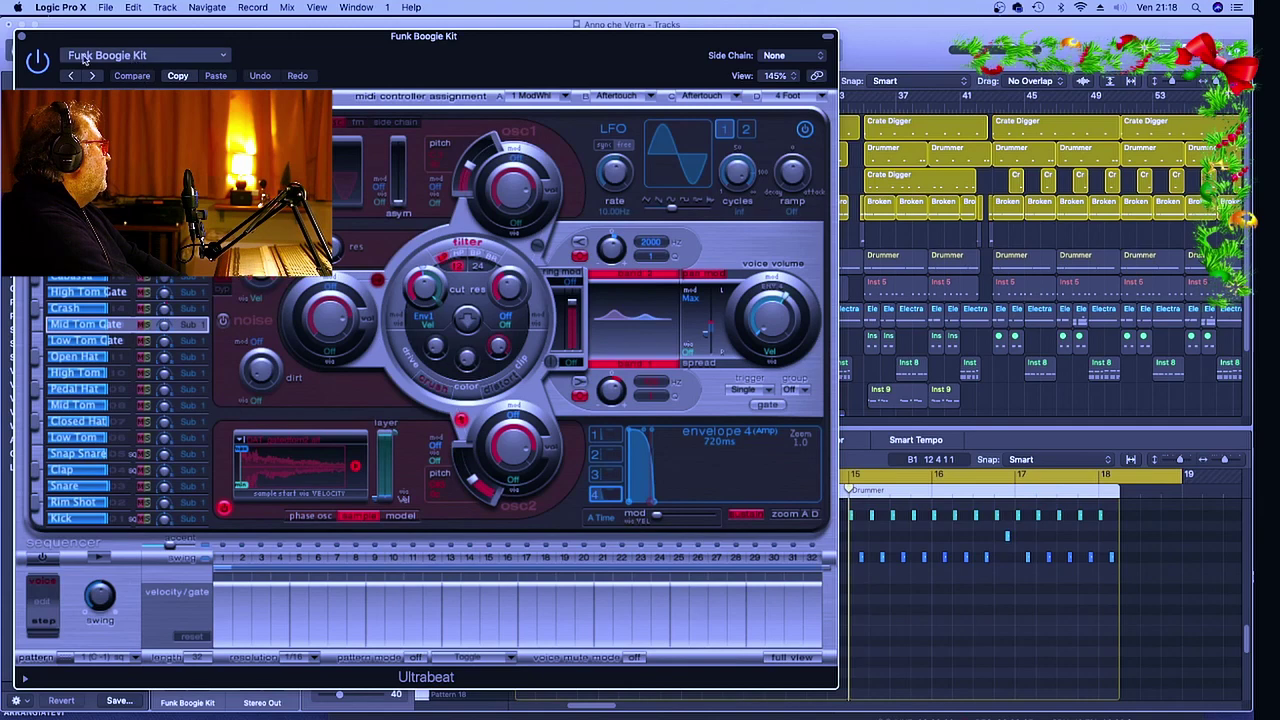
click(22, 36)
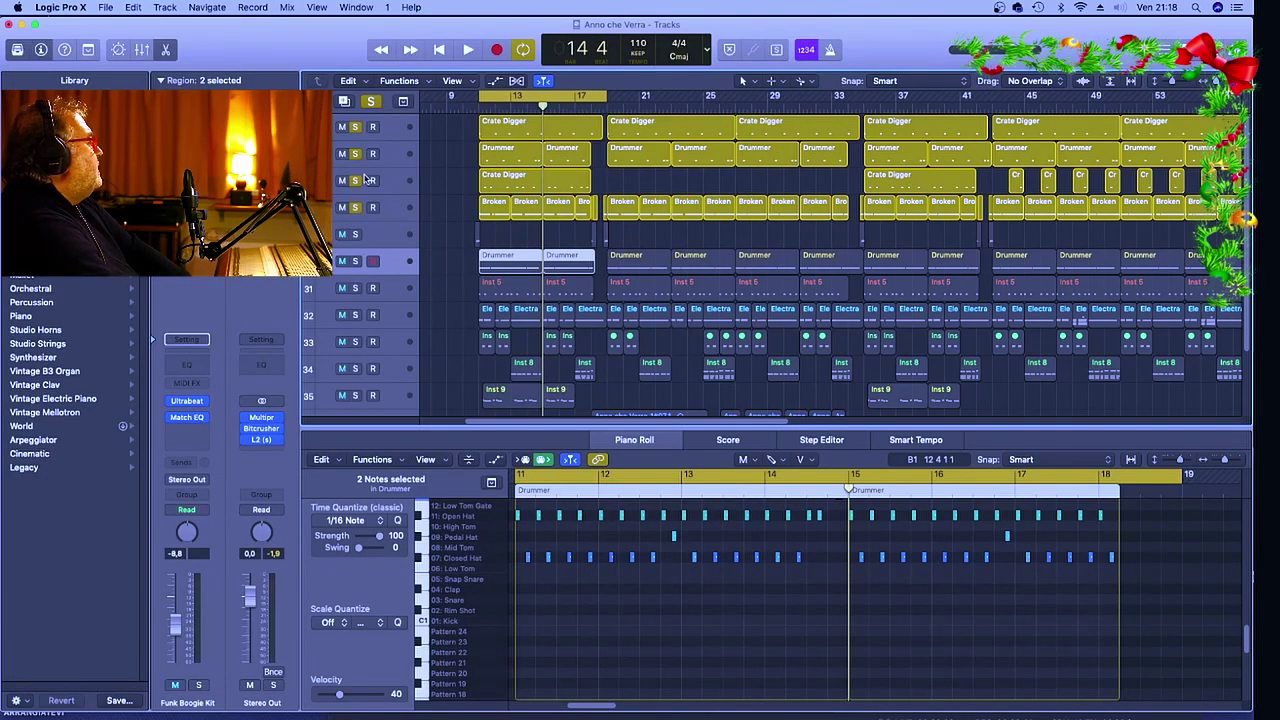
Remove the solo from the first three drum tracks and listen to the Classic UK Hip Hop track alone
click(356, 127)
click(355, 154)
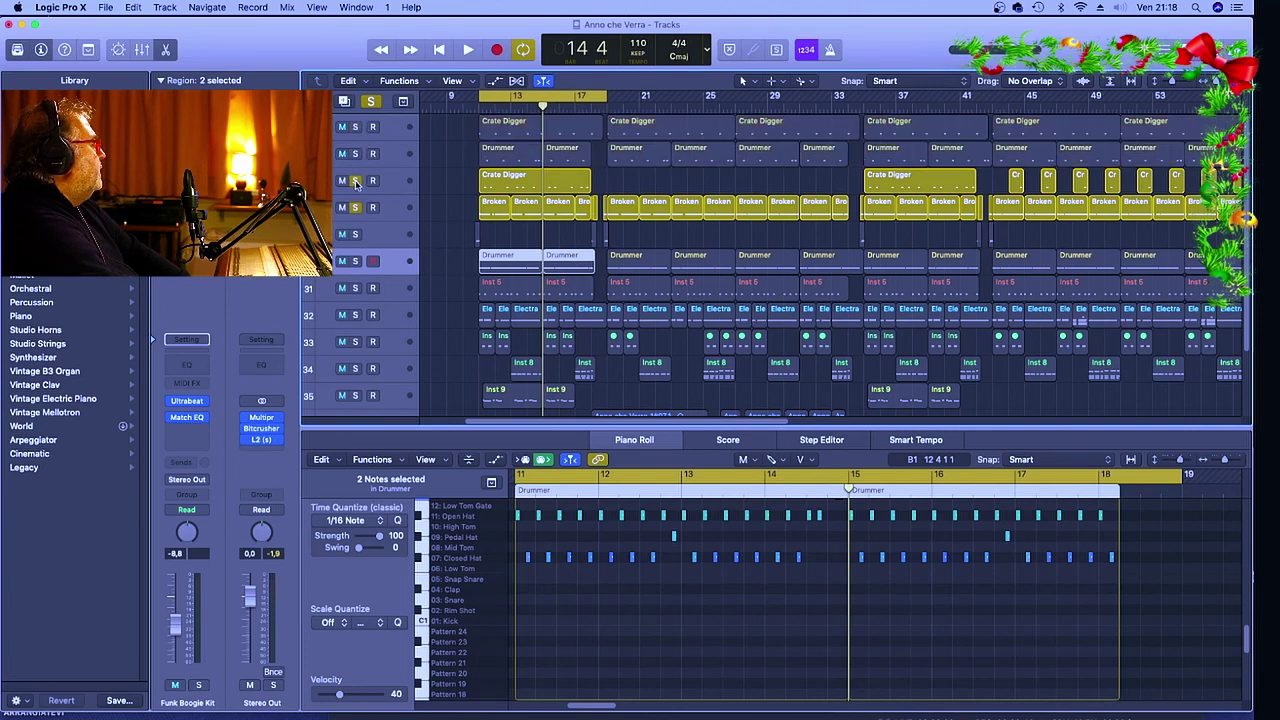
click(355, 181)
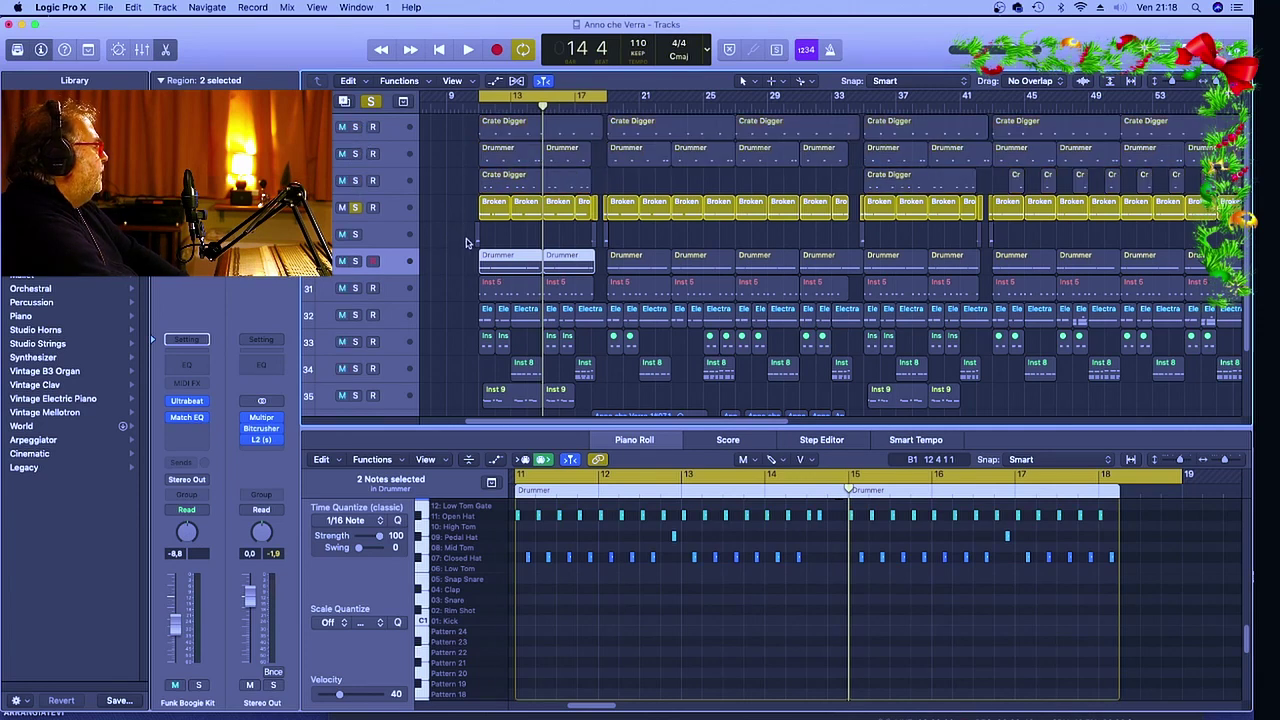
key(space)
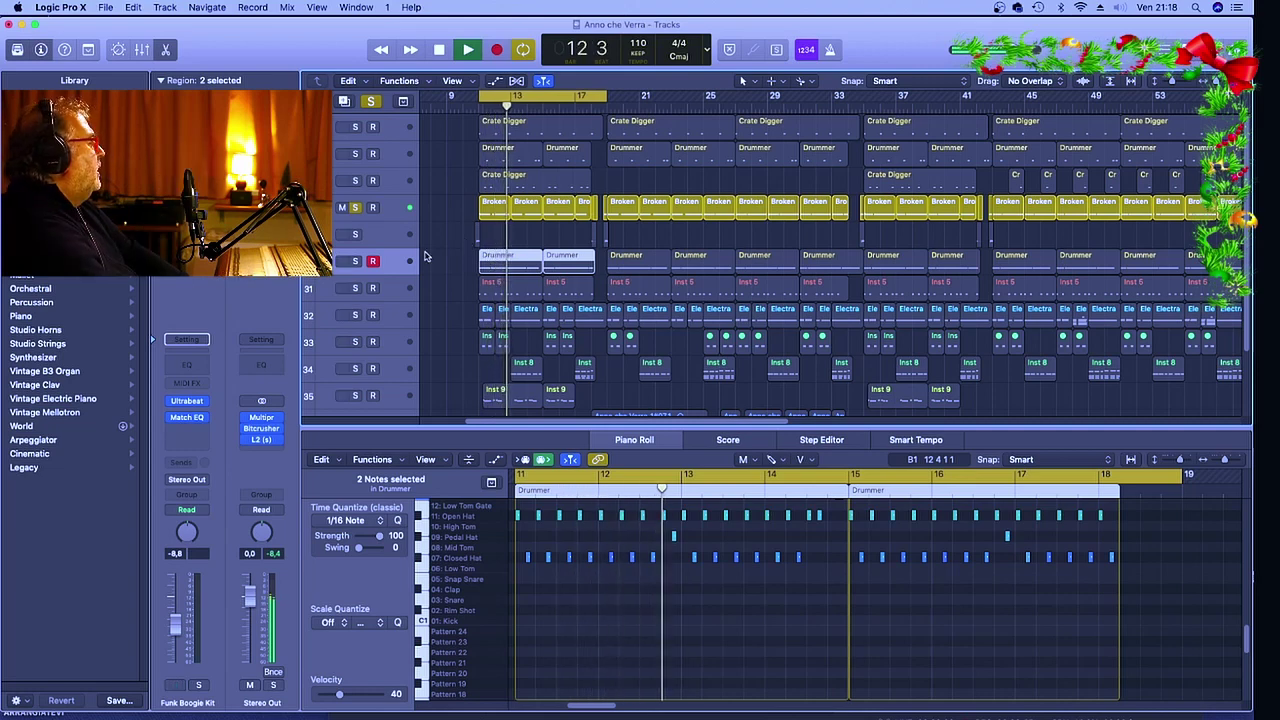
key(space)
Switch the solo from the Classic UK Hip Hop track to the Funk Boogie Kit track and listen to it alone
click(355, 261)
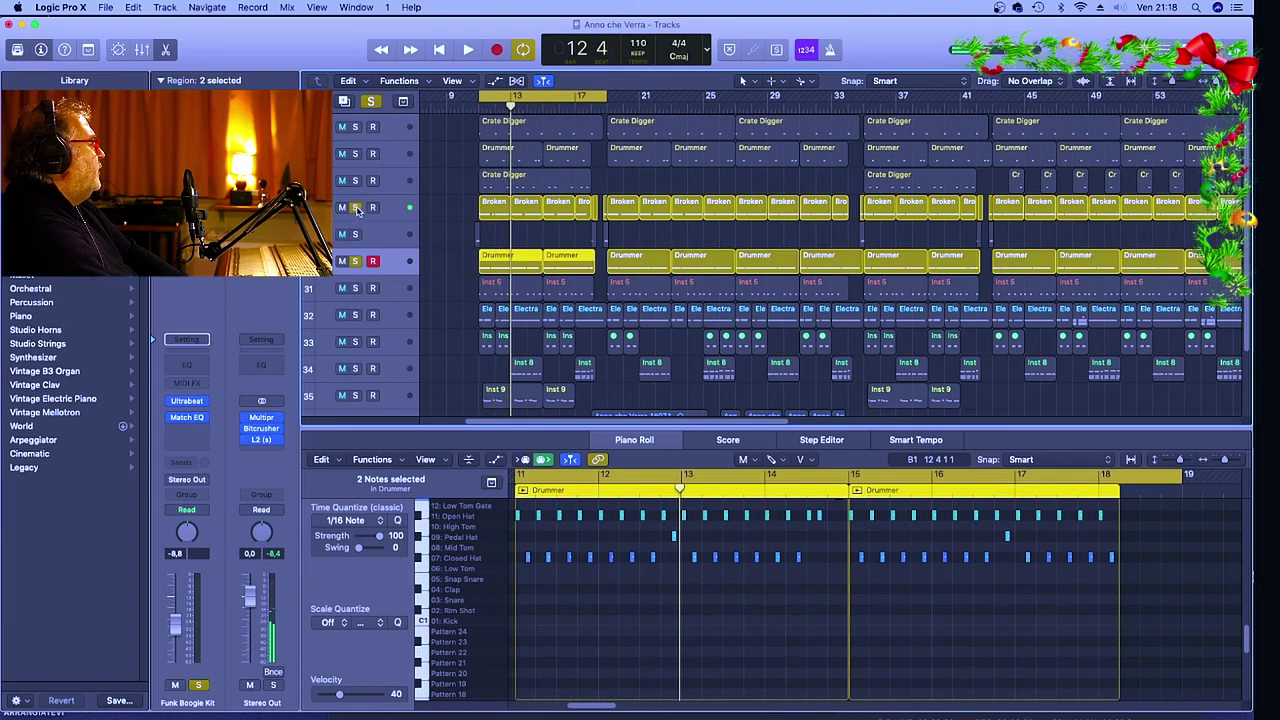
click(355, 207)
key(space)
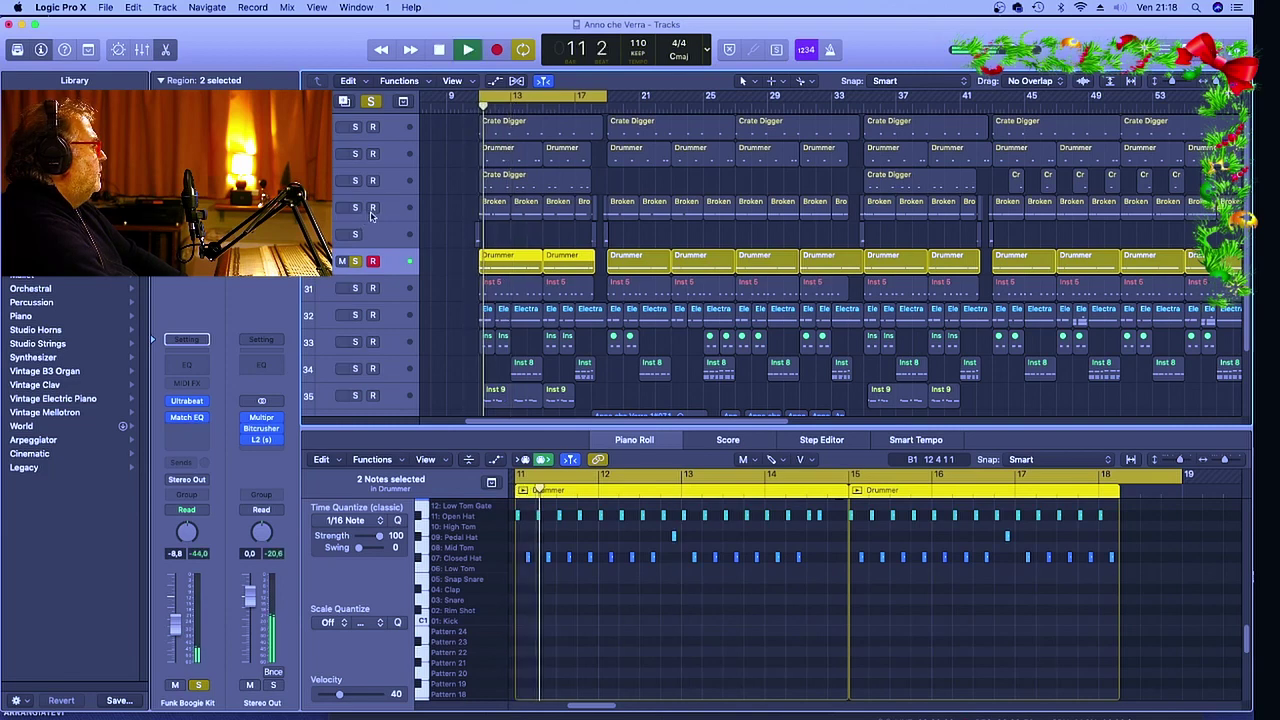
key(space)
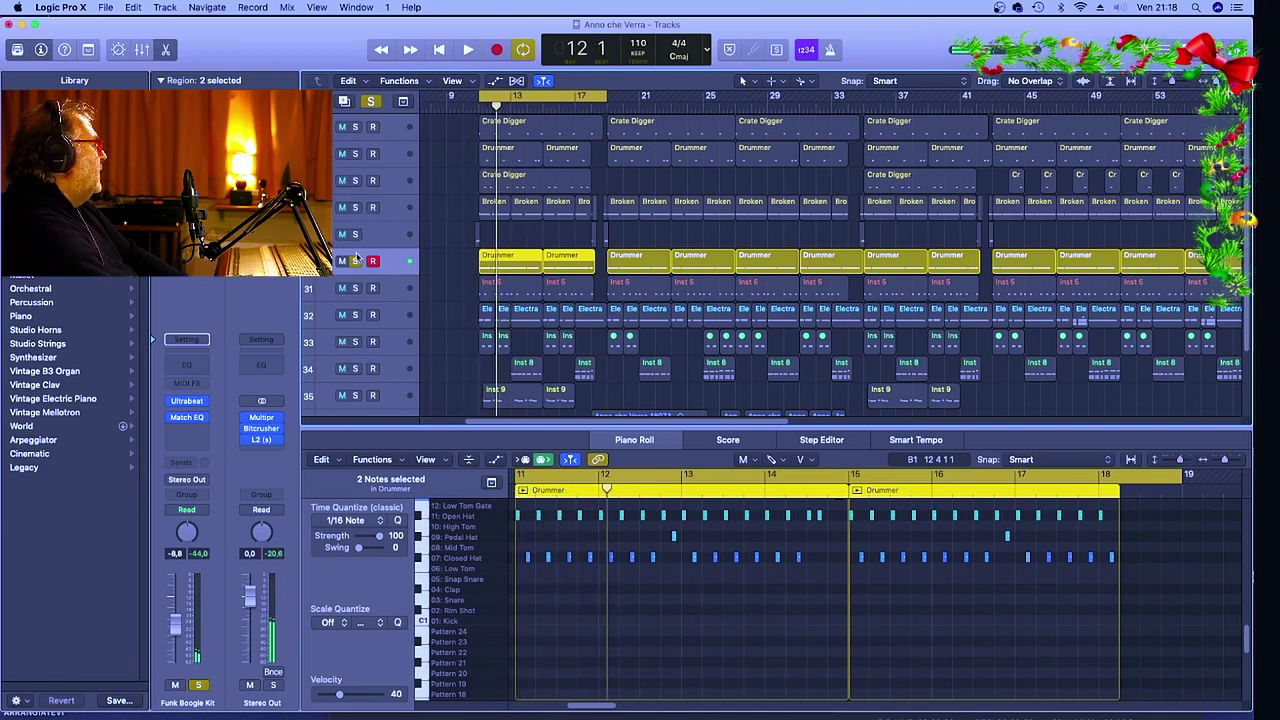
Play the Classic UK Hip Hop and Funk Boogie Kit tracks together in solo and examine the Broken Beat Kit 02 notes at bar 13
click(355, 207)
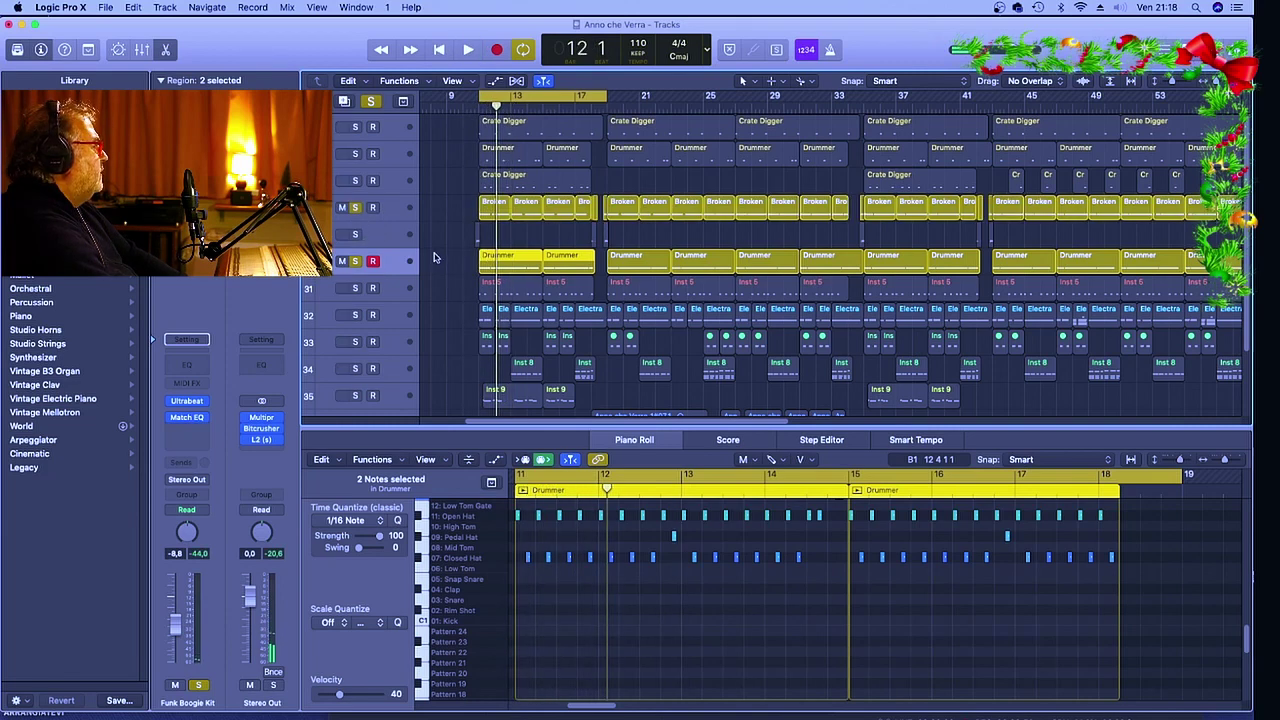
key(space)
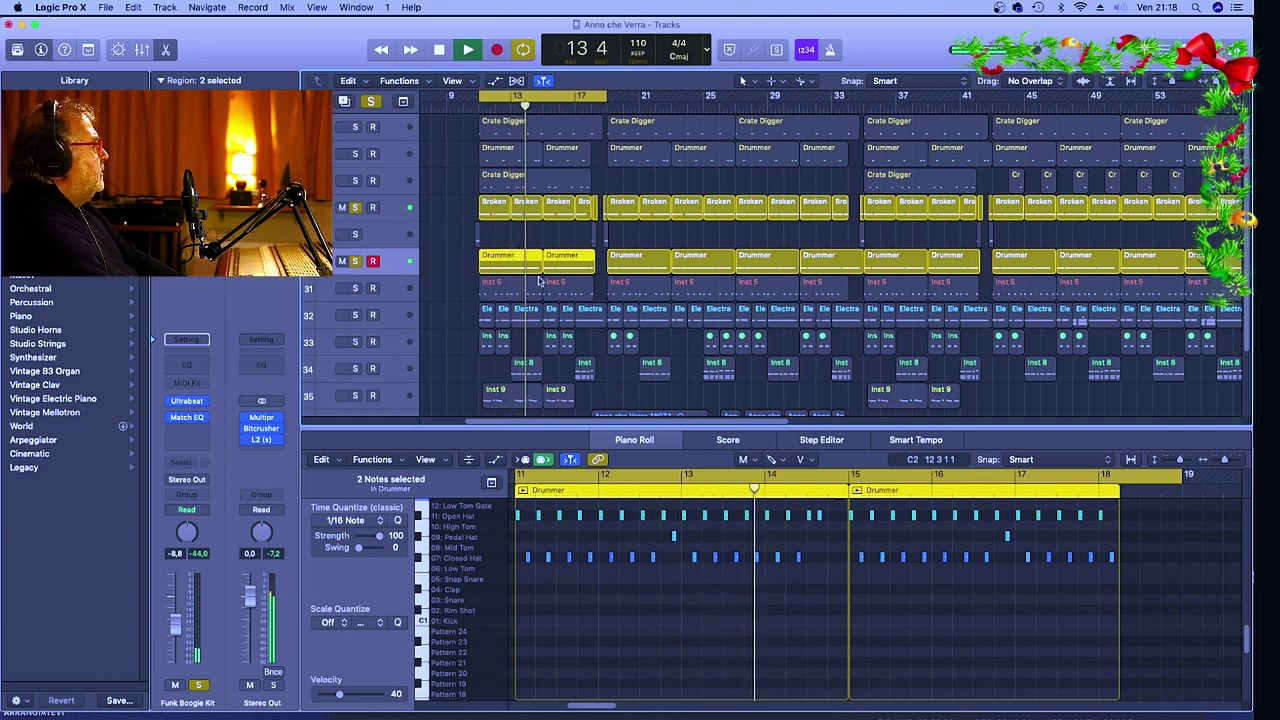
click(525, 201)
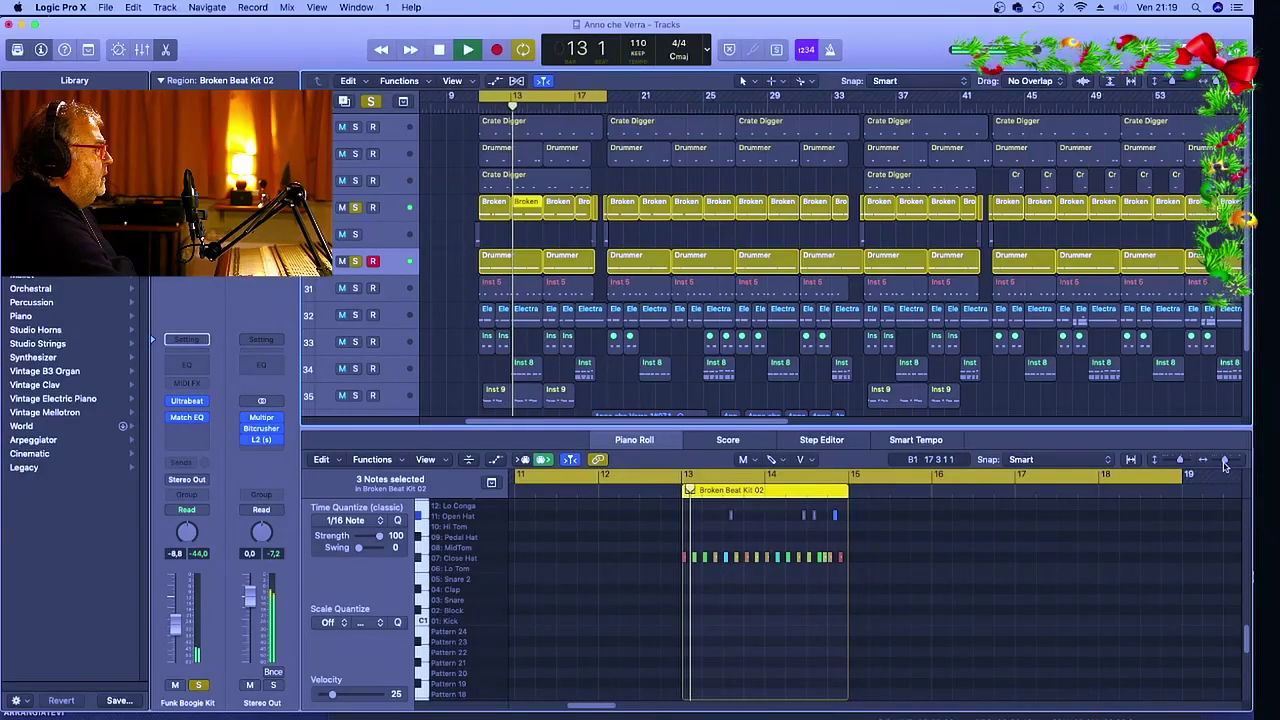
scroll(966, 610, up, 3)
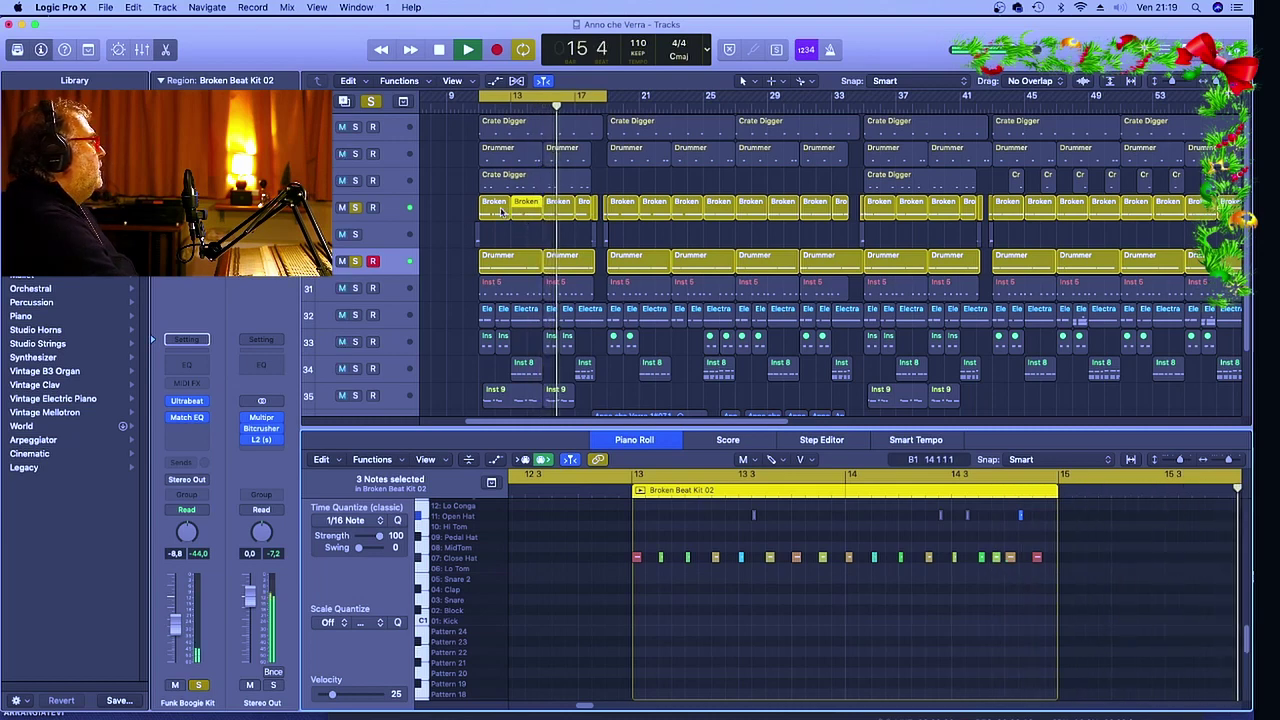
Add the first three drum tracks to the solo during playback, listen to the combined drums and stop
click(355, 127)
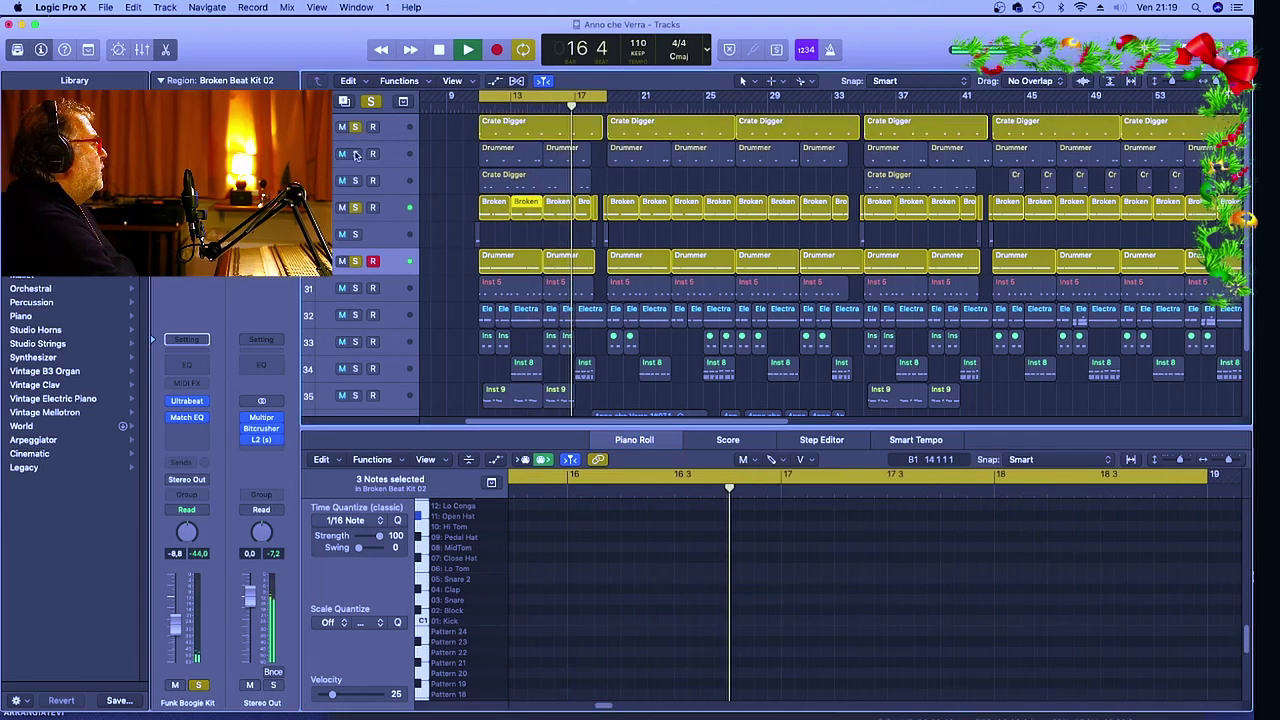
click(355, 154)
click(355, 181)
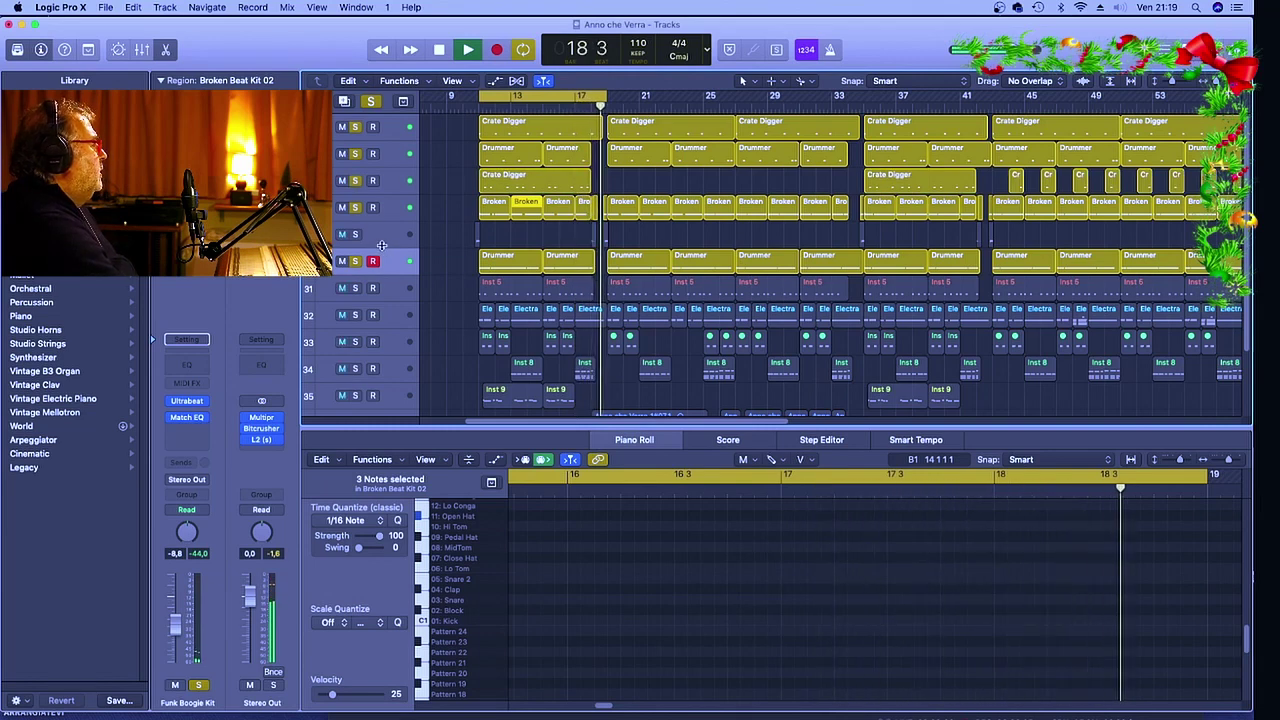
key(space)
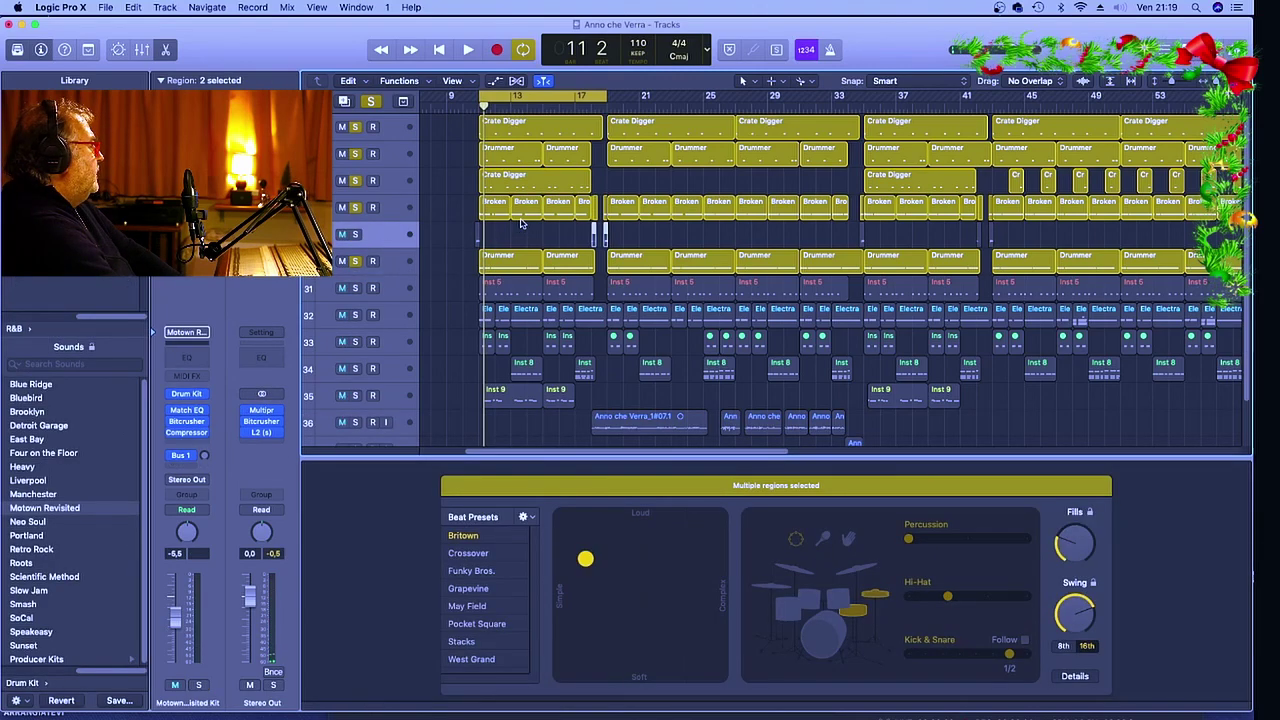
Solo the Motown Revisited Kit track too, and play the drums with the cycle starting just before its short fill ahead of bar 11
click(357, 234)
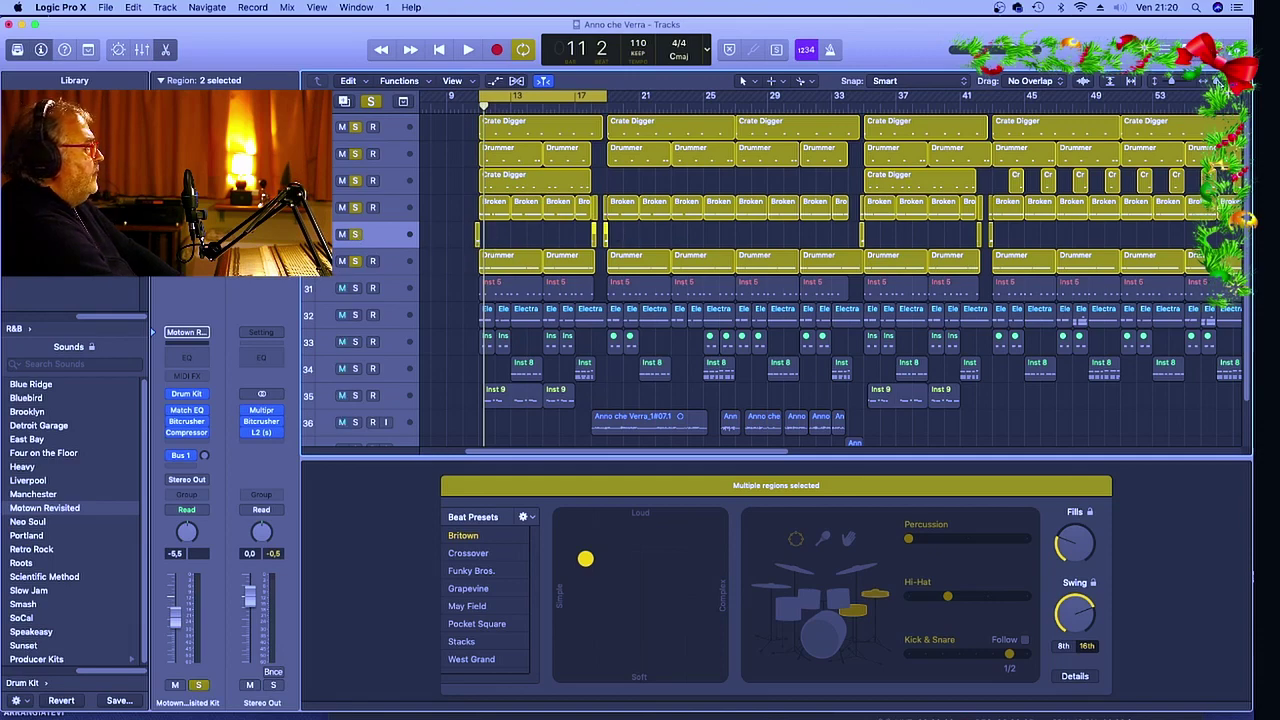
key(super+Right)
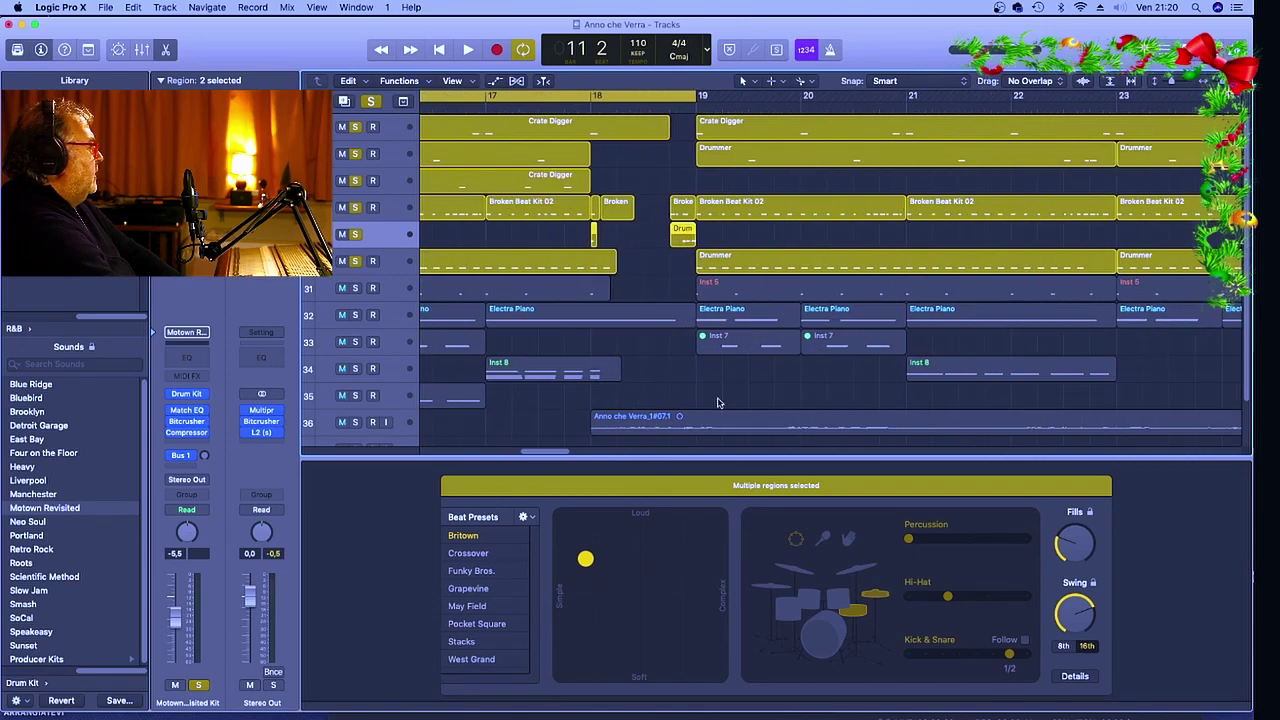
drag(560, 453, 510, 466)
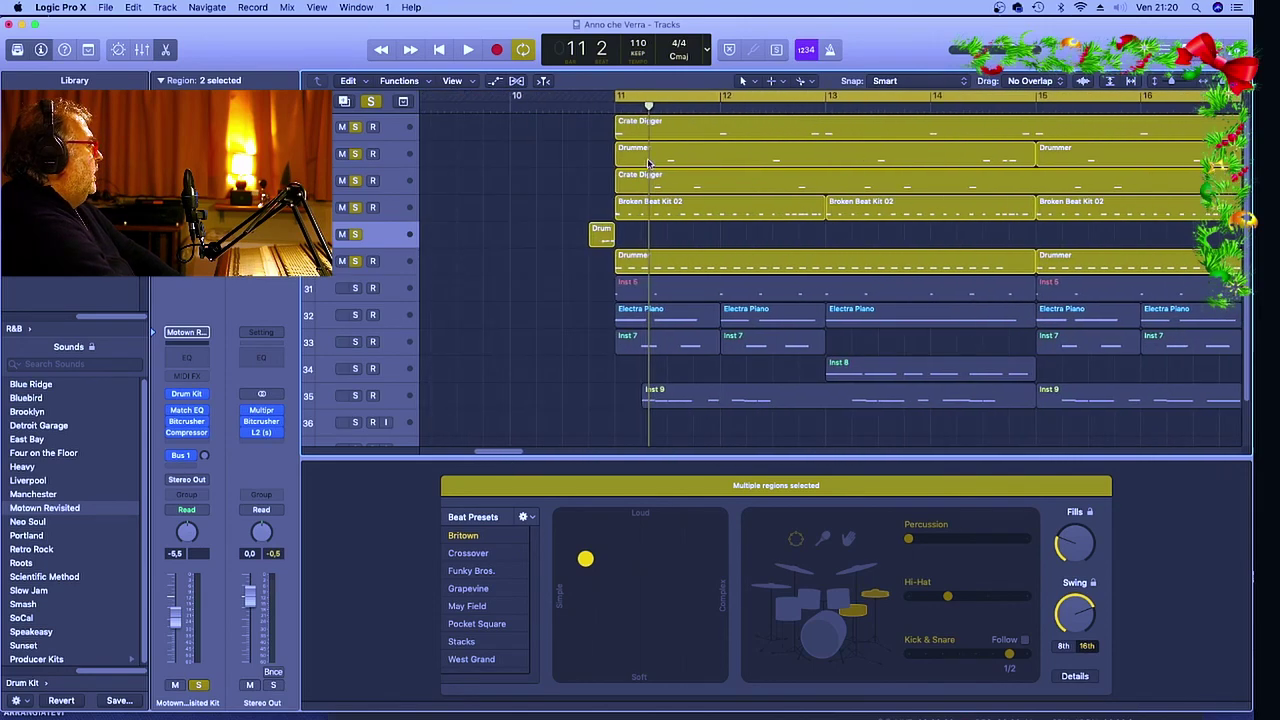
drag(655, 90, 620, 97)
key(space)
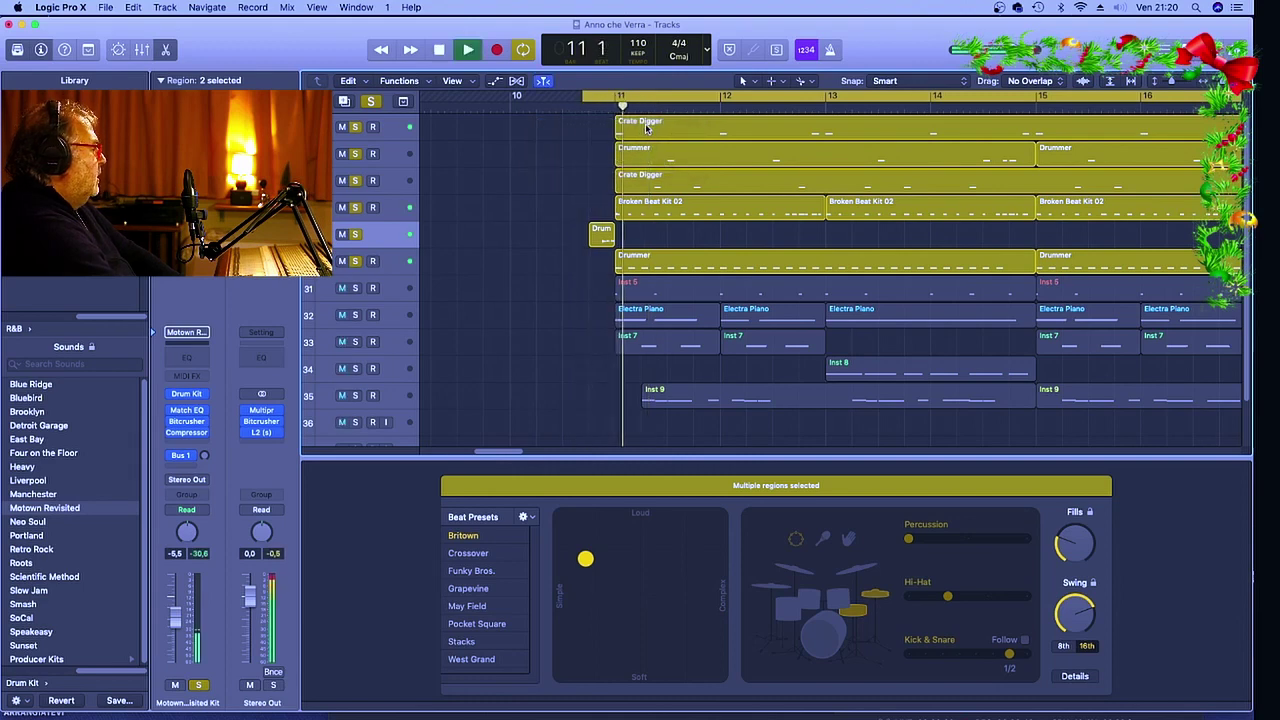
key(space)
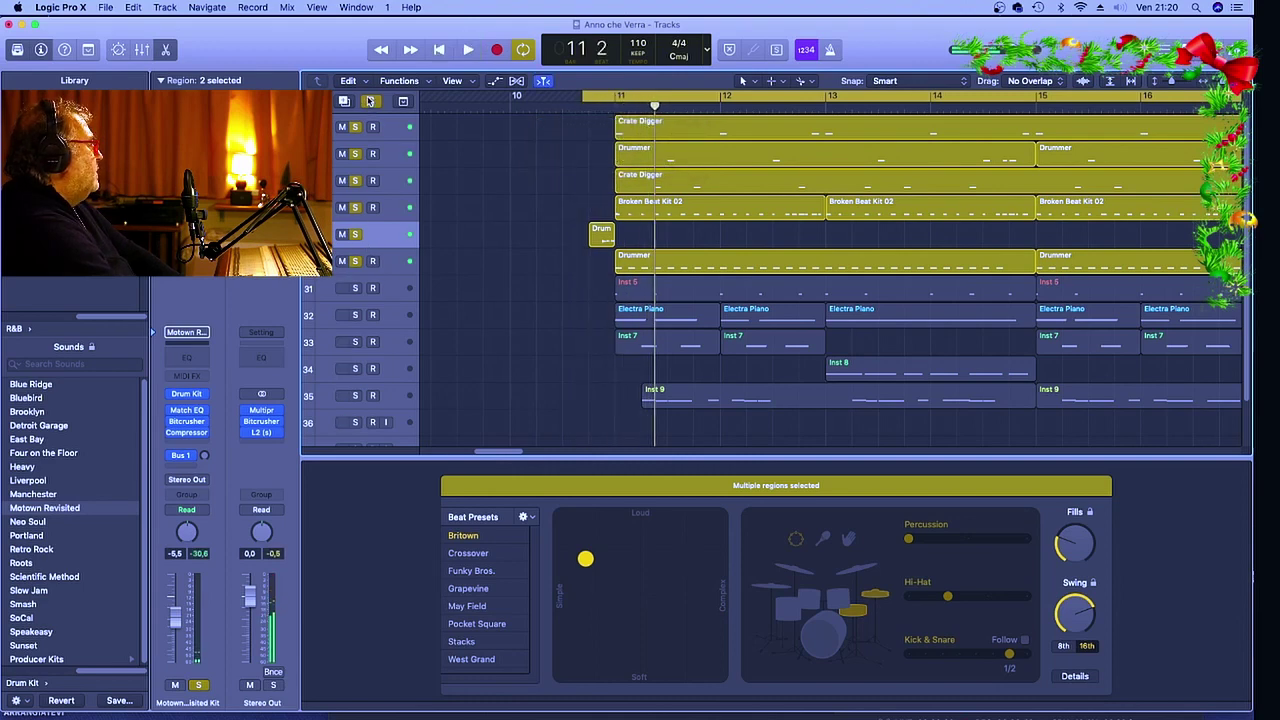
Listen to the Motown Revisited Kit fill before bar 11 with only that track soloed, and clear all solos
click(369, 101)
click(355, 235)
key(space)
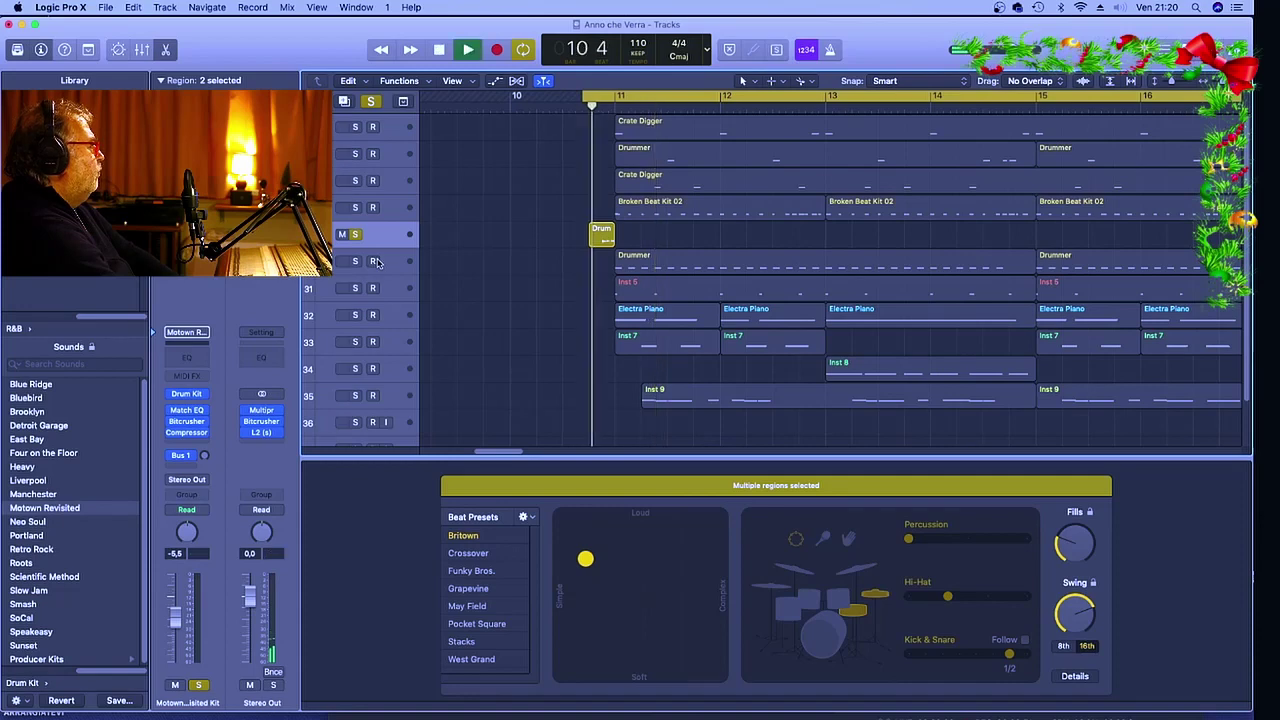
key(space)
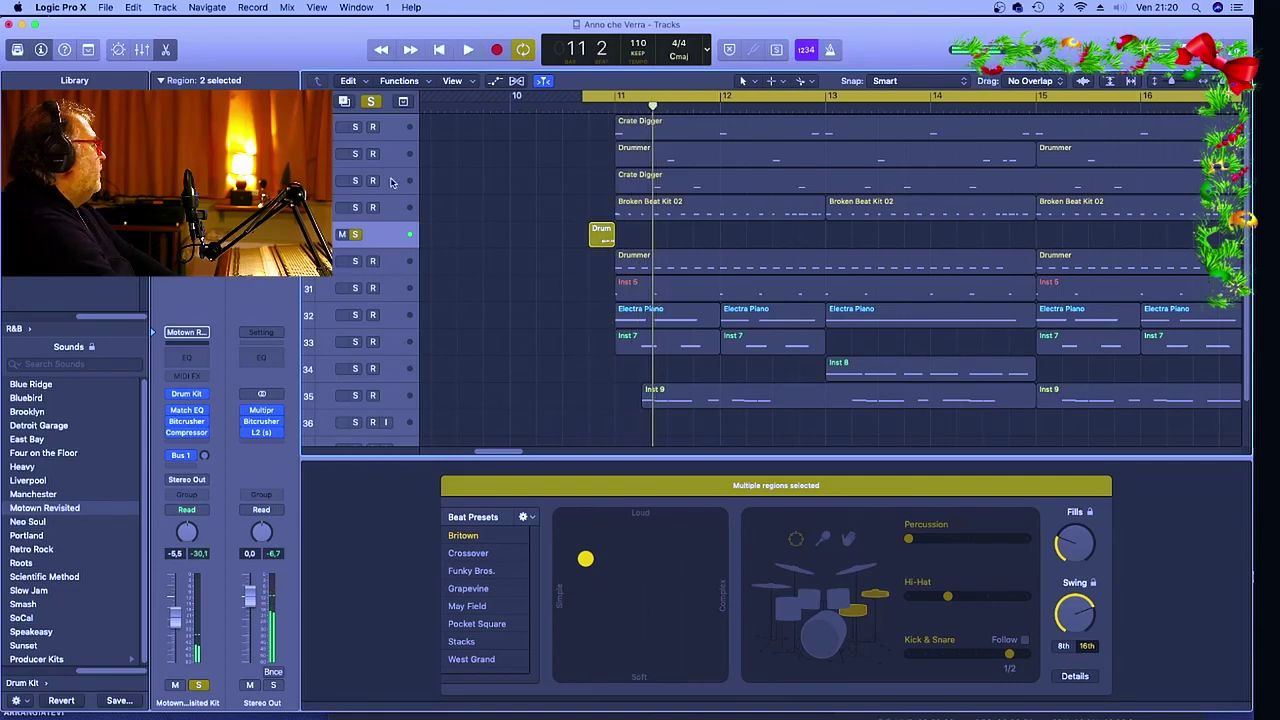
click(371, 102)
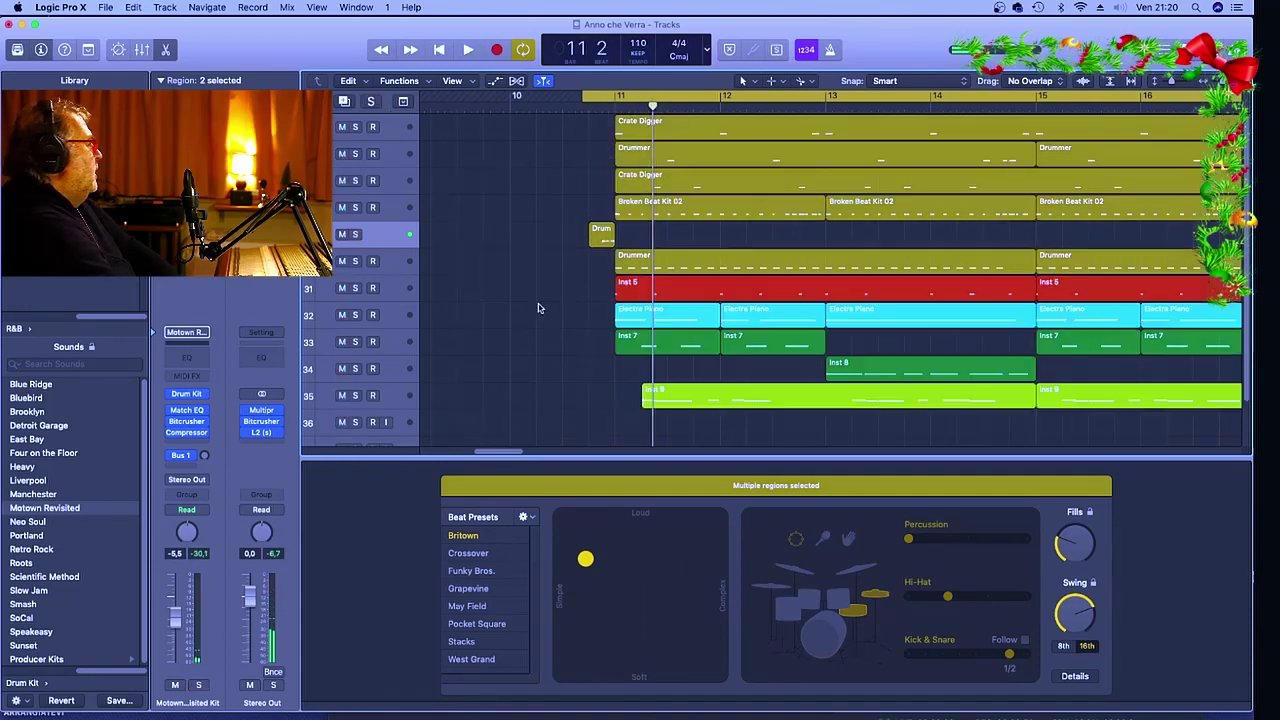
Solo the uppermost Crate Digger track together with the Inst 5 bass track and play the two
click(355, 127)
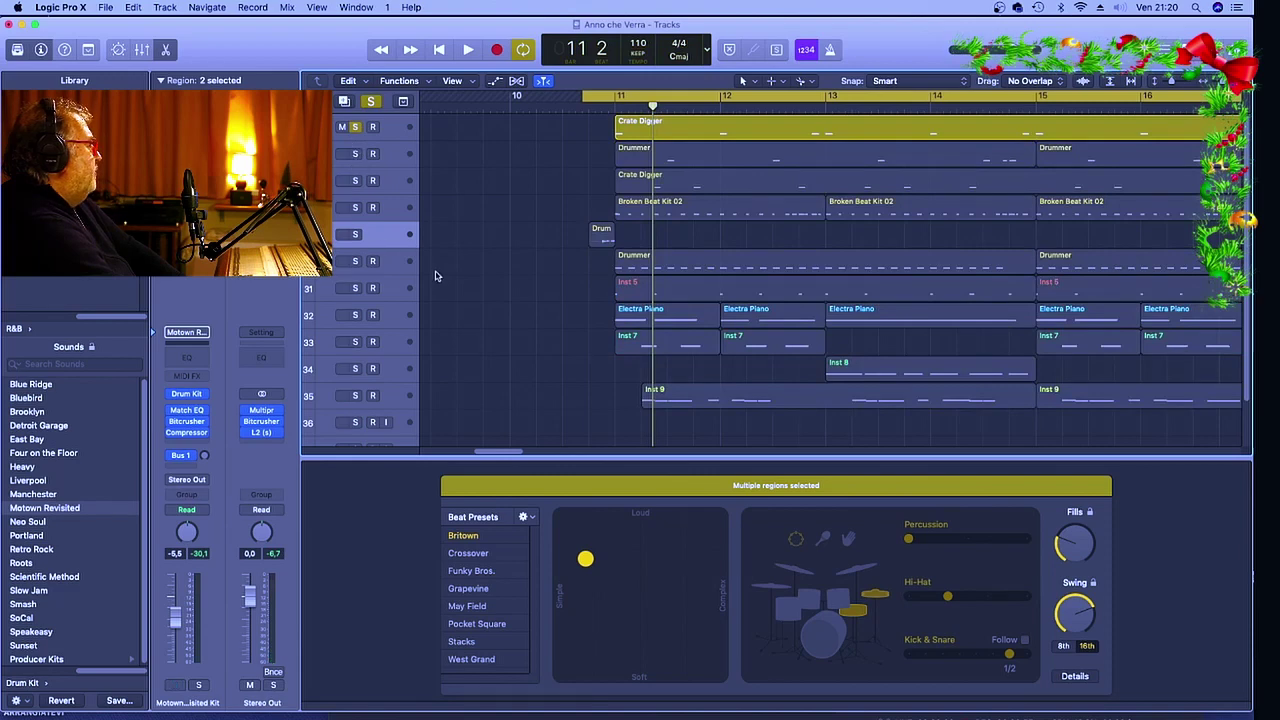
click(355, 288)
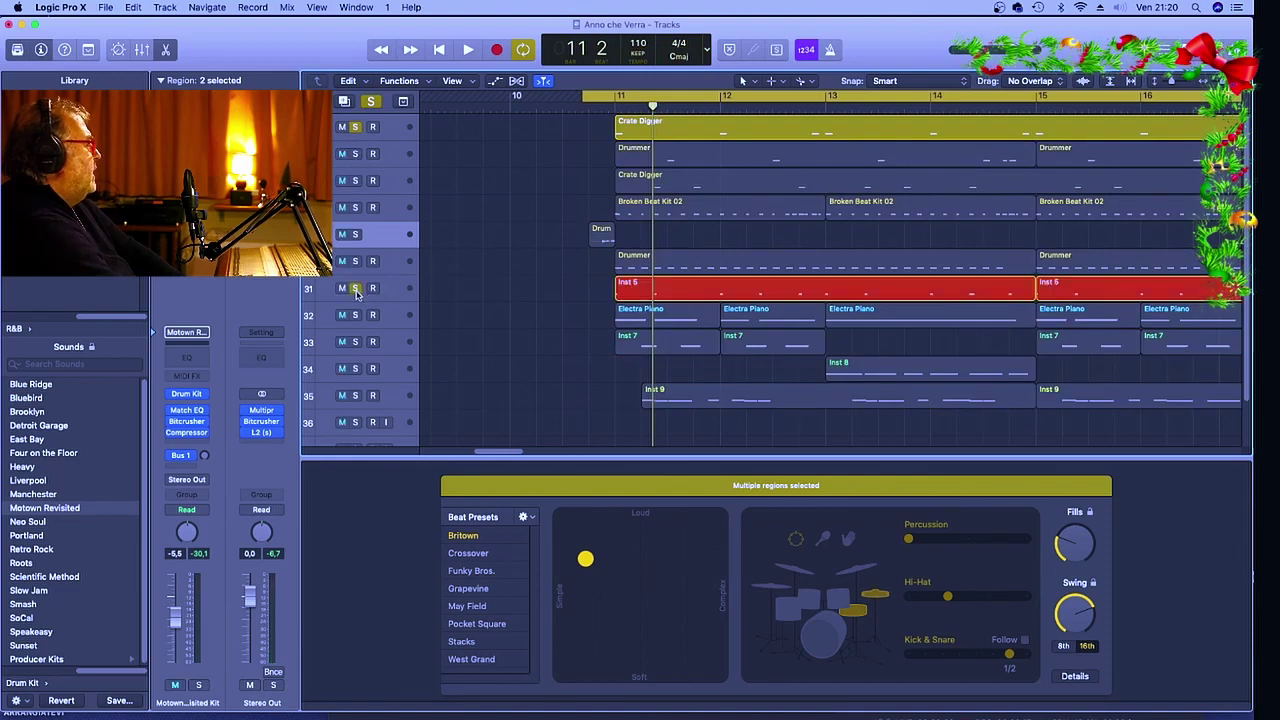
key(space)
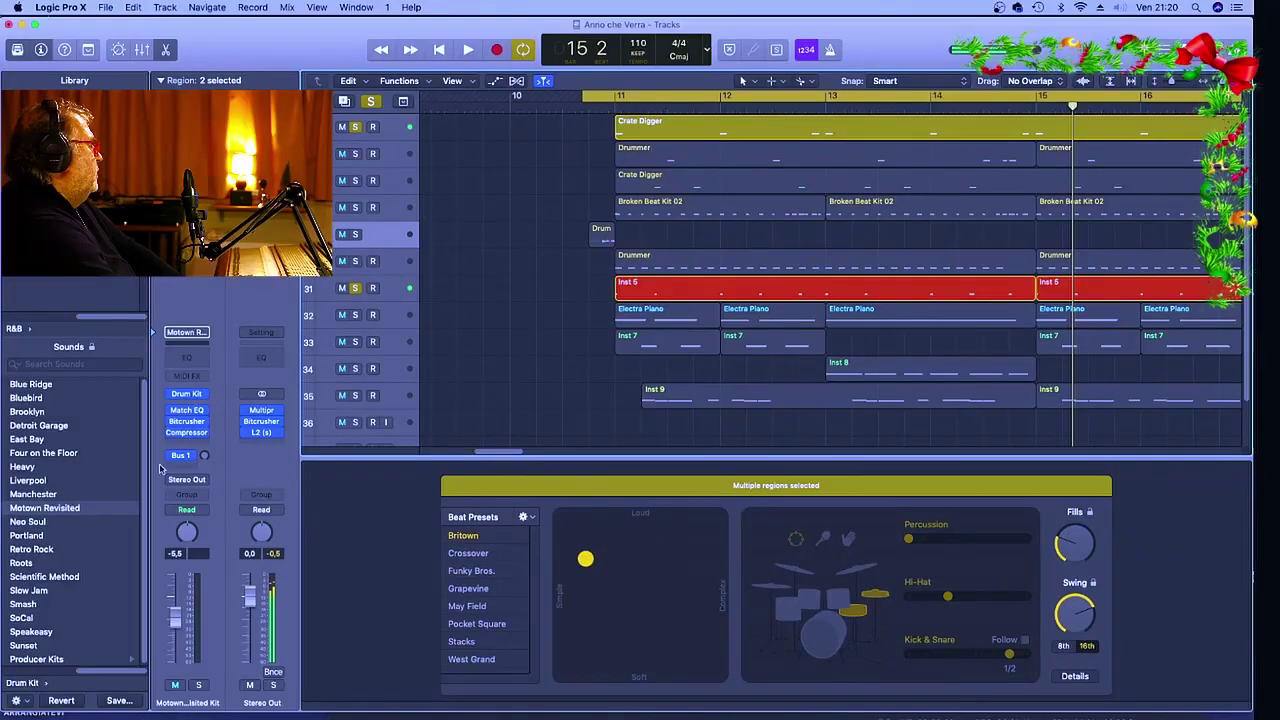
Open the ES P synth of the Inst 5 track, nudge its release slider slightly up during playback, and close the synth
click(185, 403)
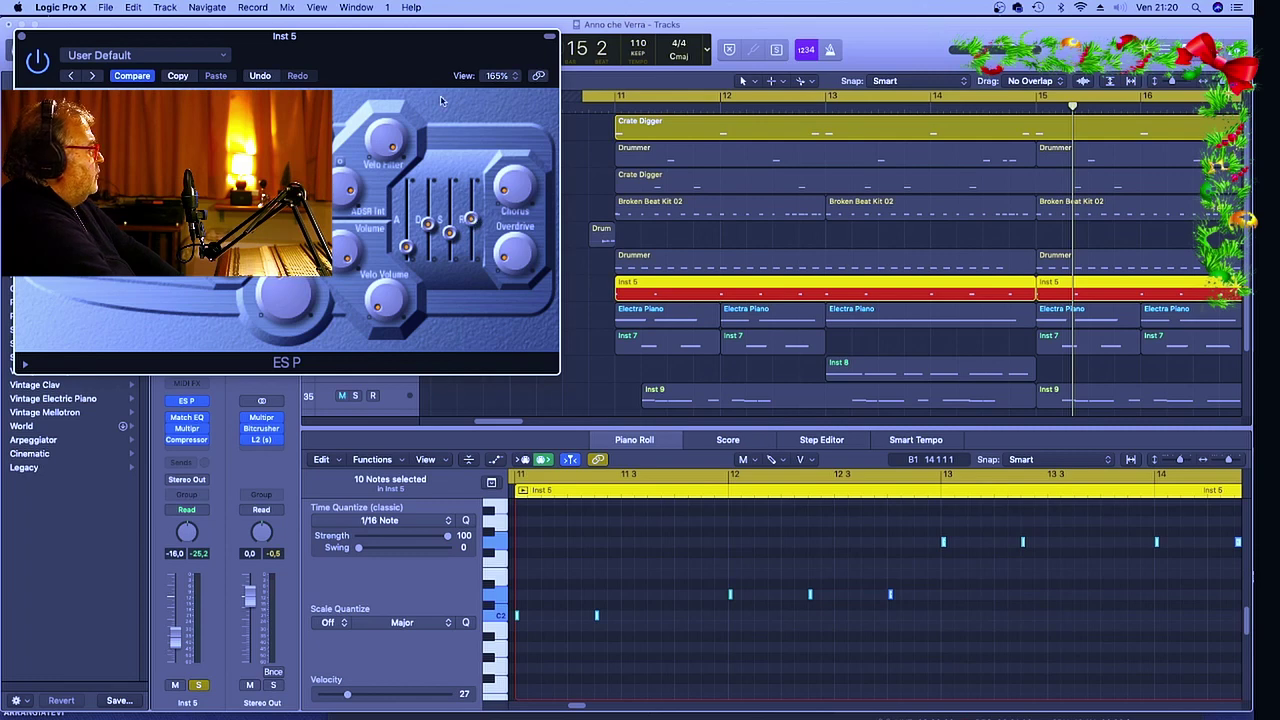
drag(458, 76, 464, 115)
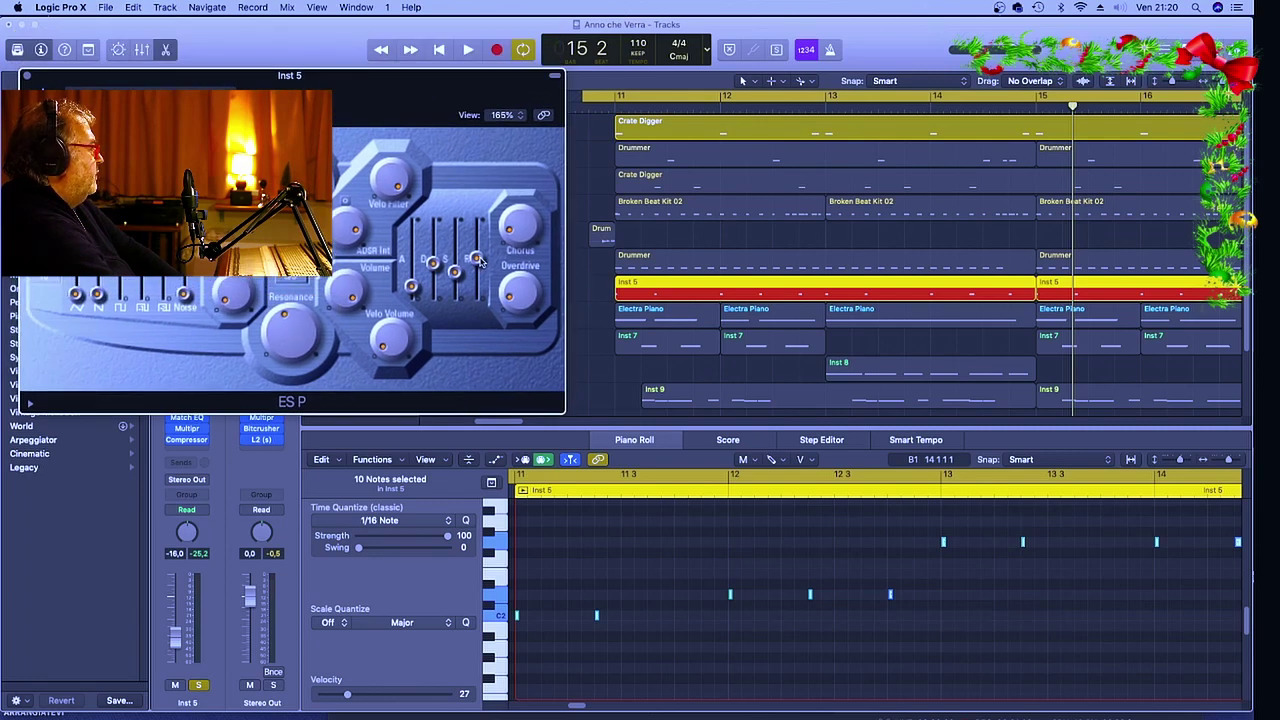
key(space)
mouse_move(478, 258)
mouse_down()
mouse_move(478, 238)
mouse_move(478, 256)
mouse_up()
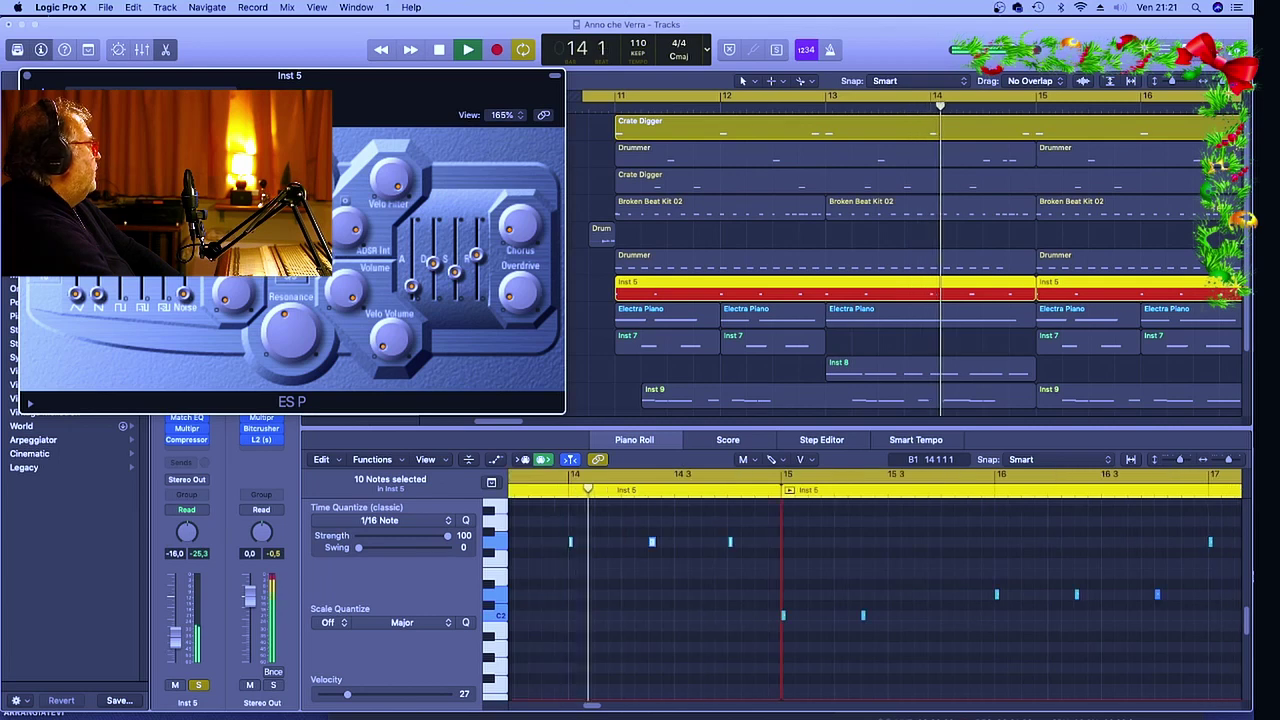
key(space)
key(super+w)
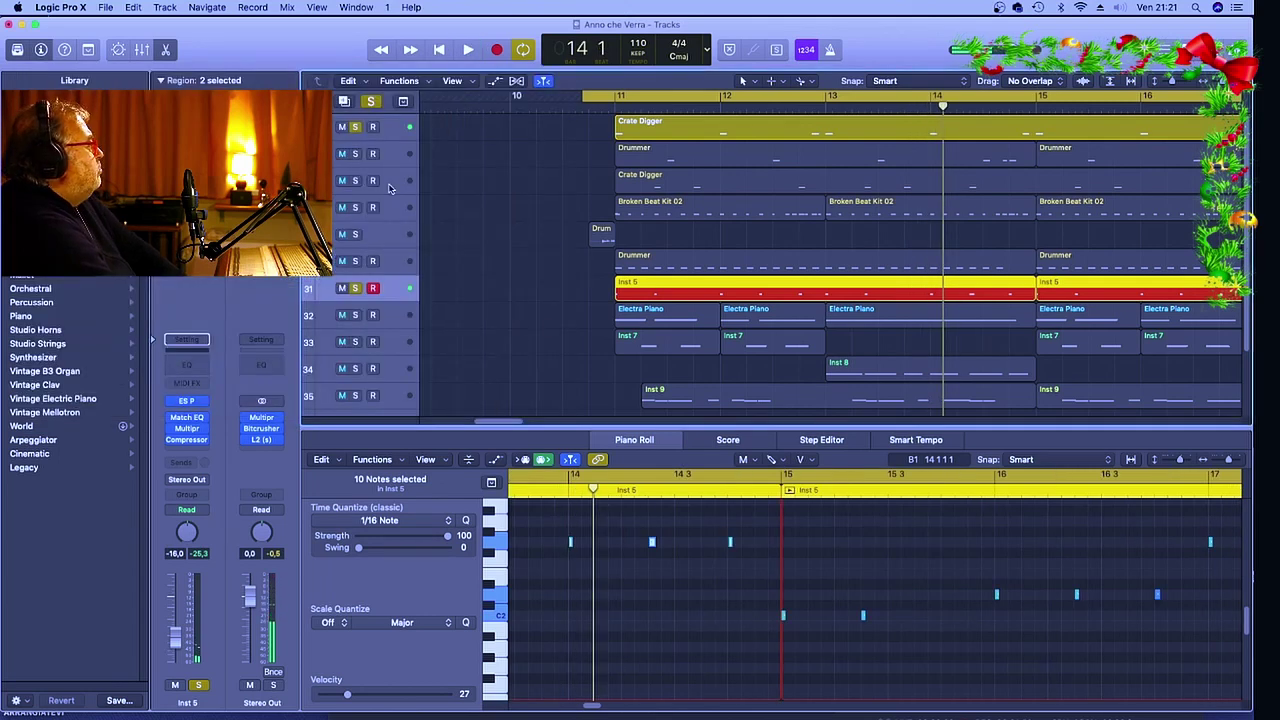
Add the remaining drum tracks to the solo and listen to the full drum section playing with the Inst 5 bass
click(355, 154)
click(355, 181)
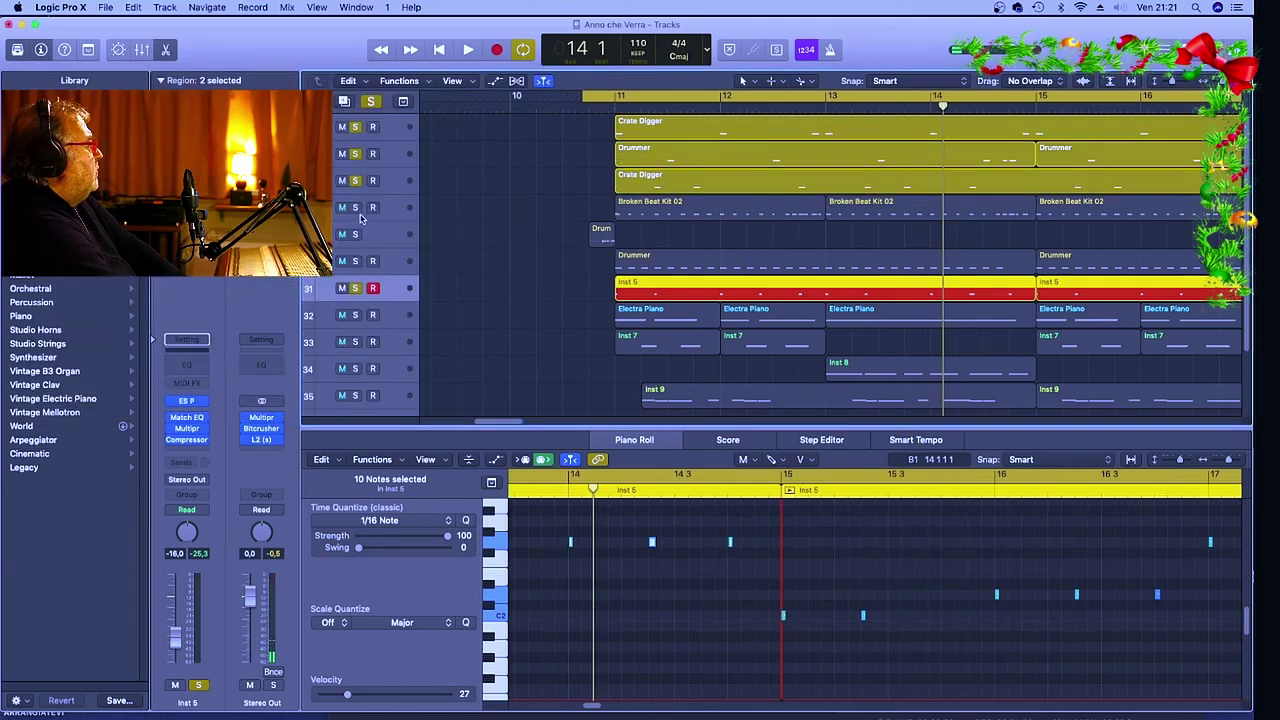
click(355, 207)
click(355, 261)
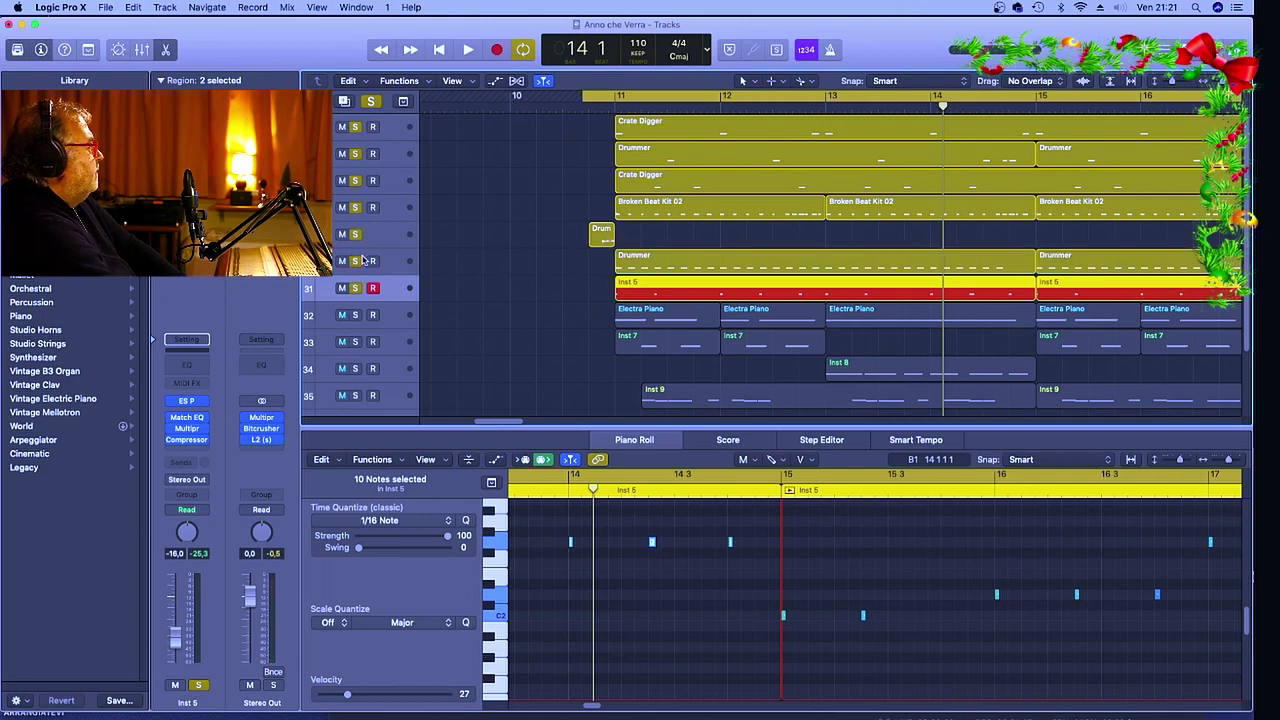
key(space)
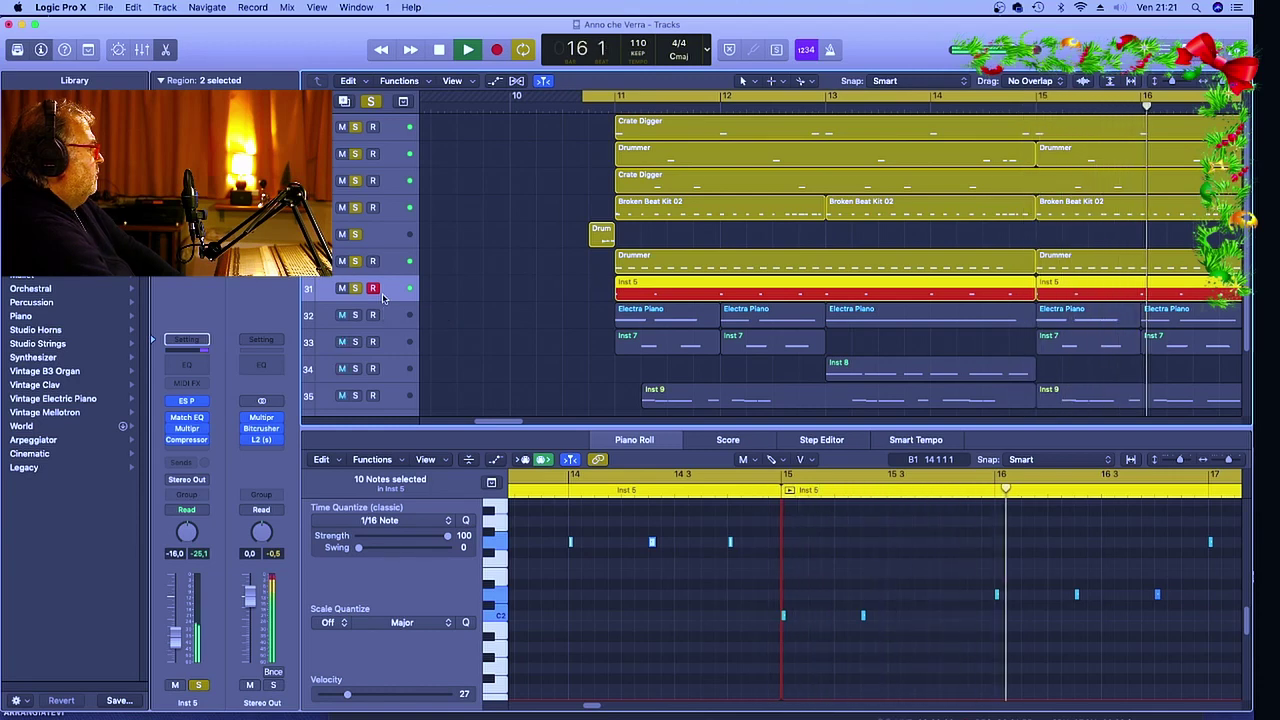
key(space)
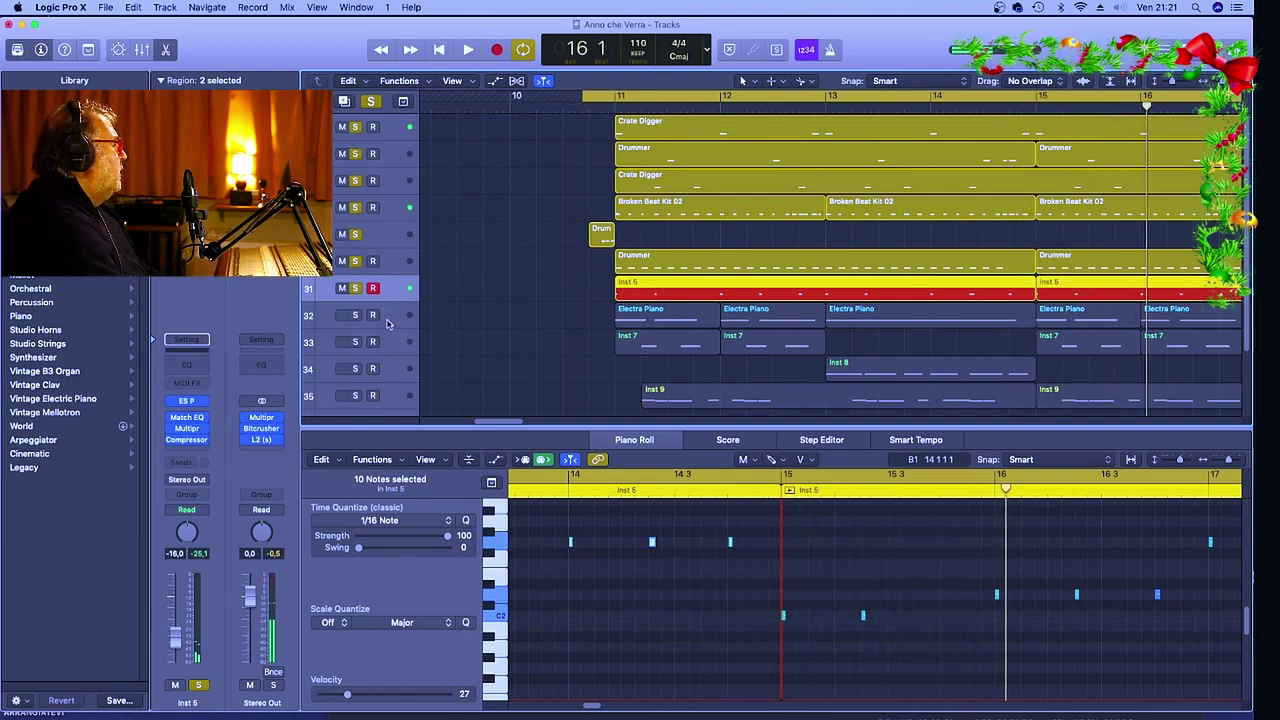
Open the Dropkick kit of the third drum track in Drum Machine Designer and show the Clap 1 controls
click(389, 207)
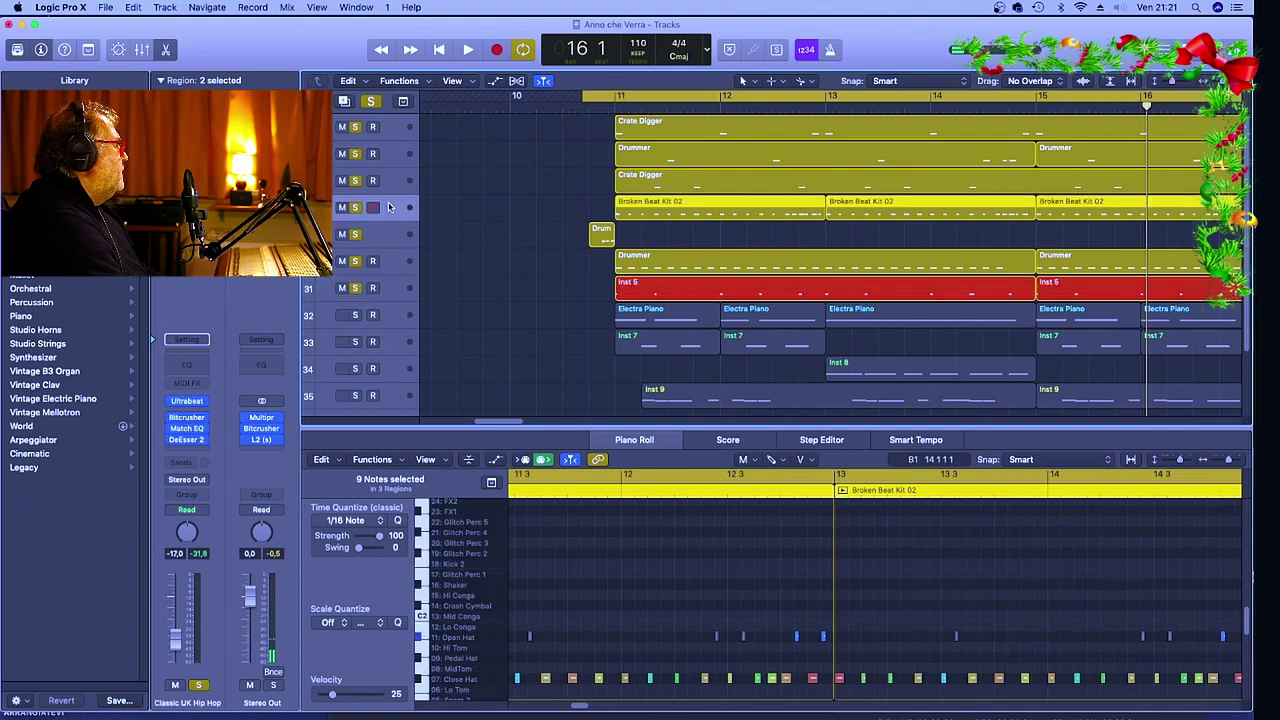
click(389, 186)
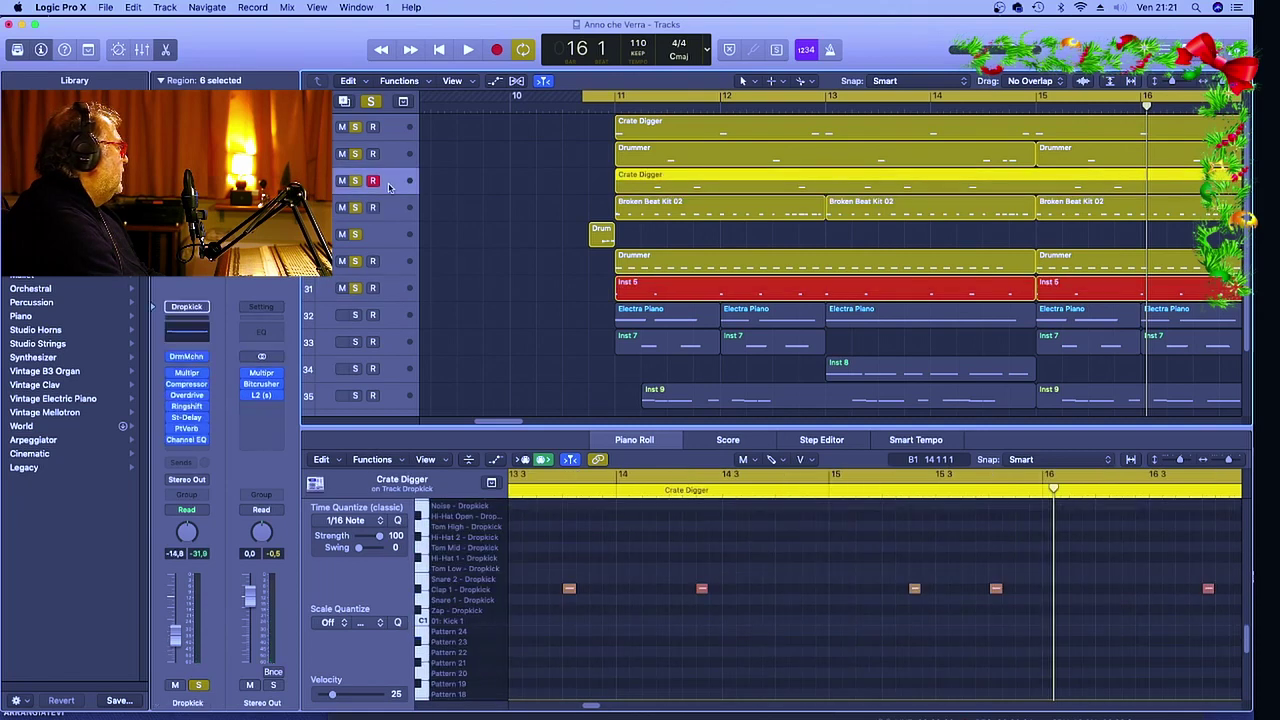
click(188, 357)
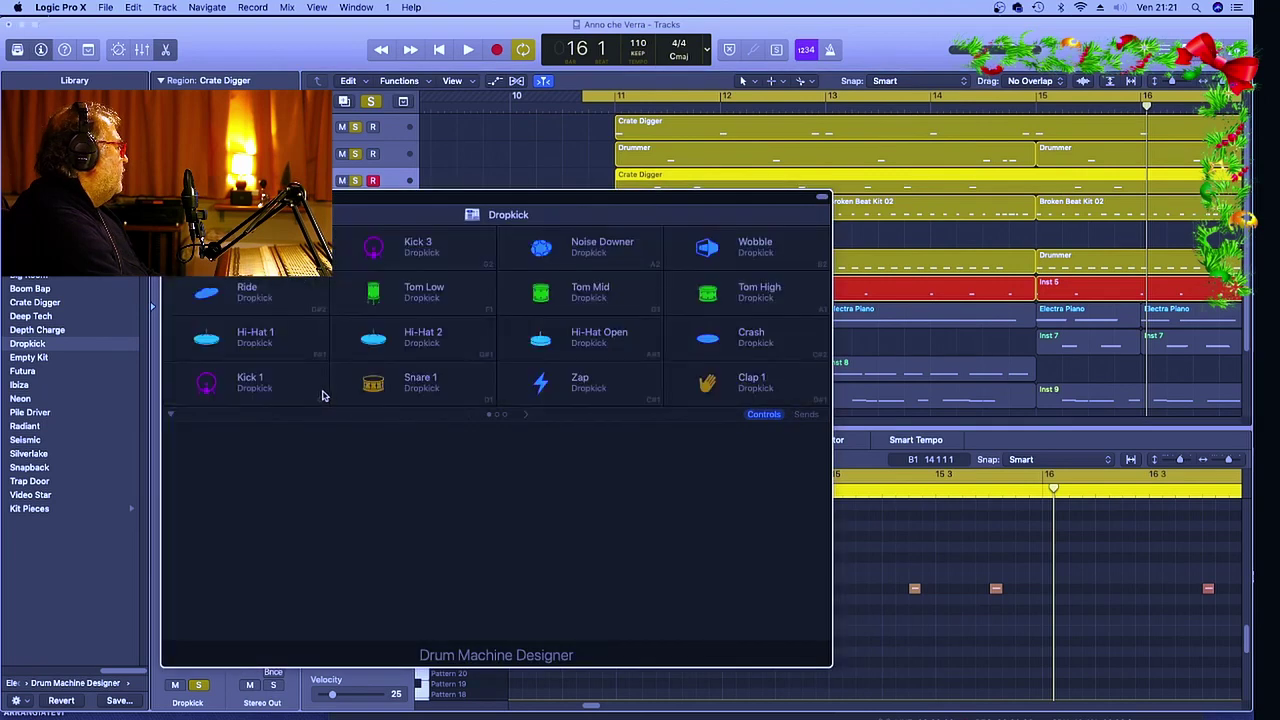
click(712, 386)
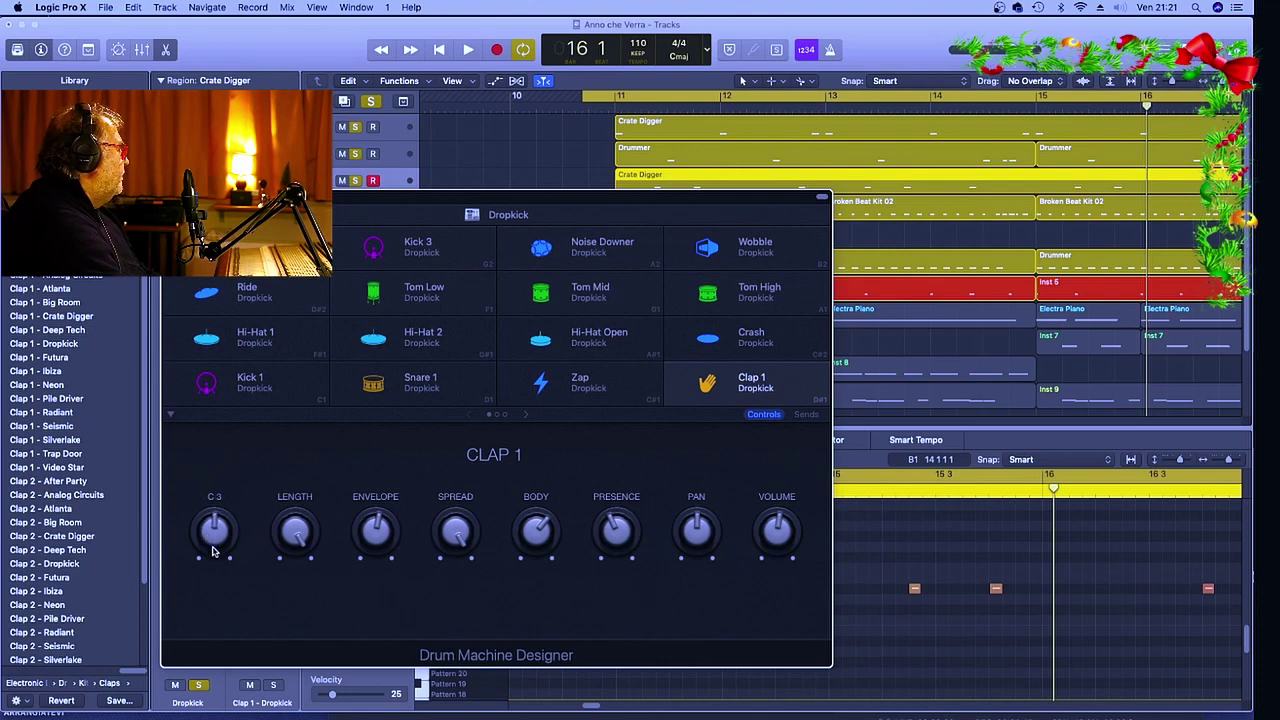
Set the Clap 1 pitch to F3, check it during playback of the soloed tracks, and close the drum kit
key(space)
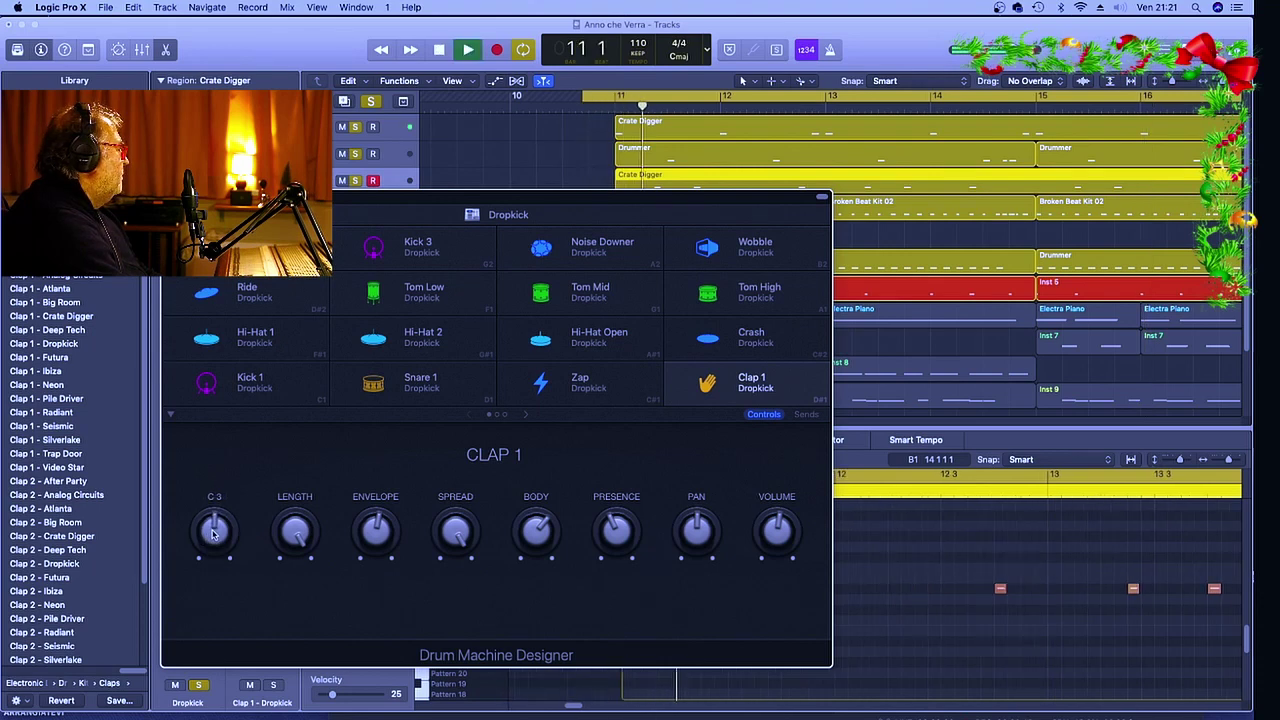
key(space)
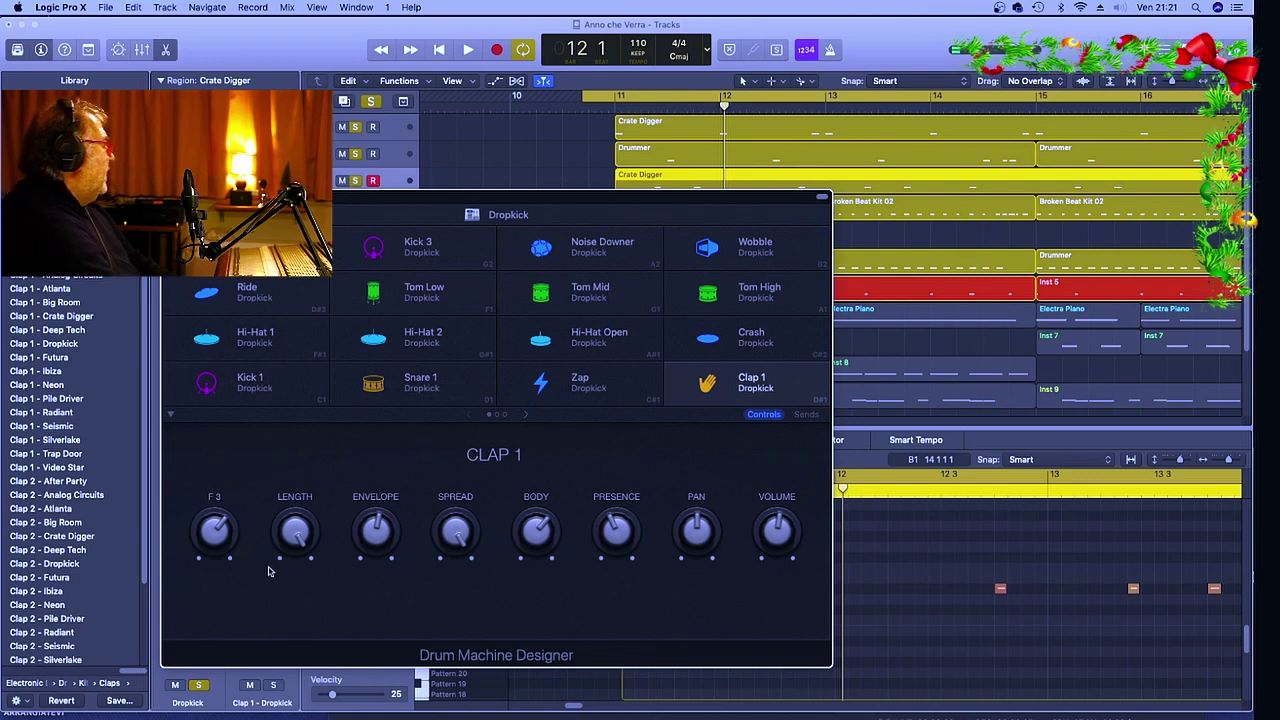
key(space)
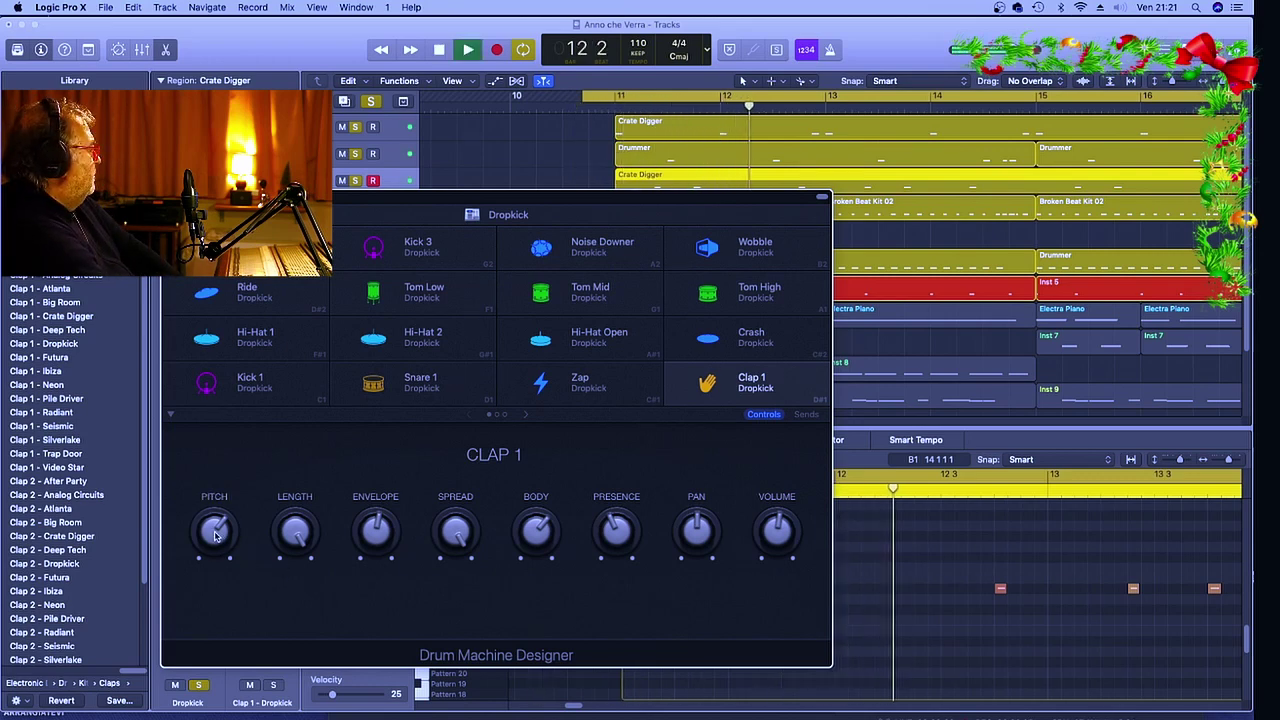
mouse_move(214, 537)
scroll(214, 530, down, 1)
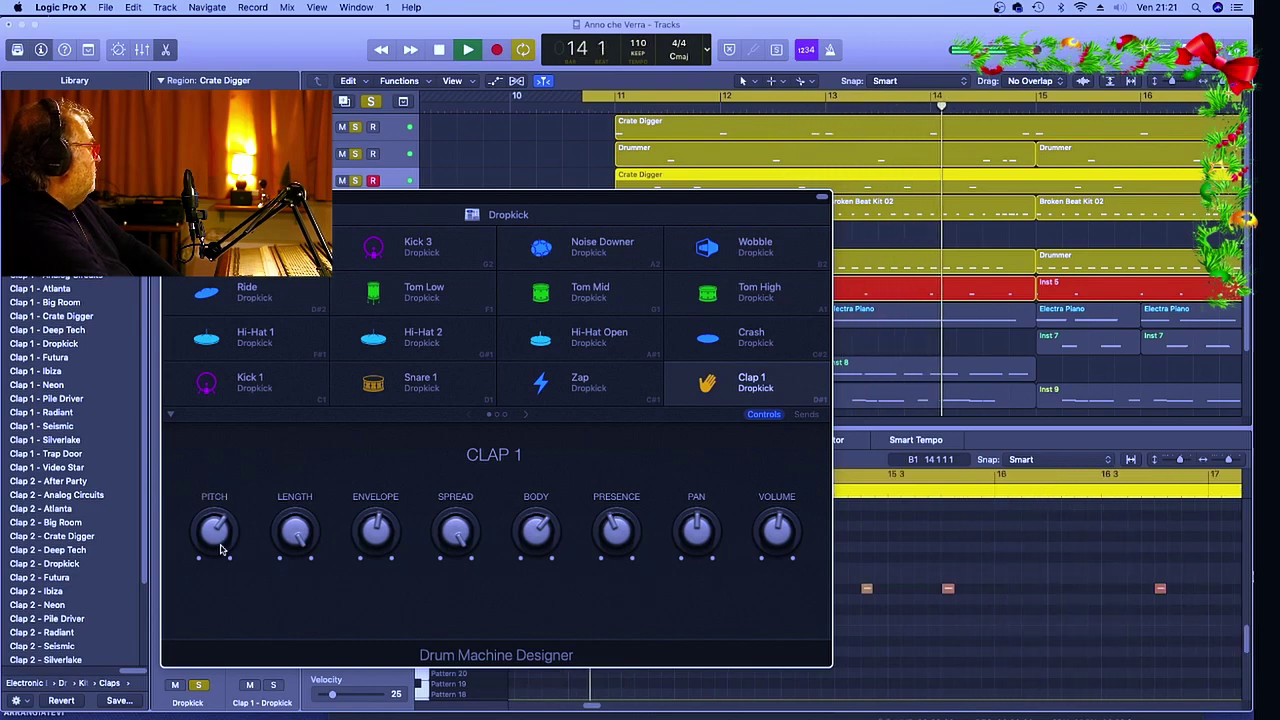
key(super+w)
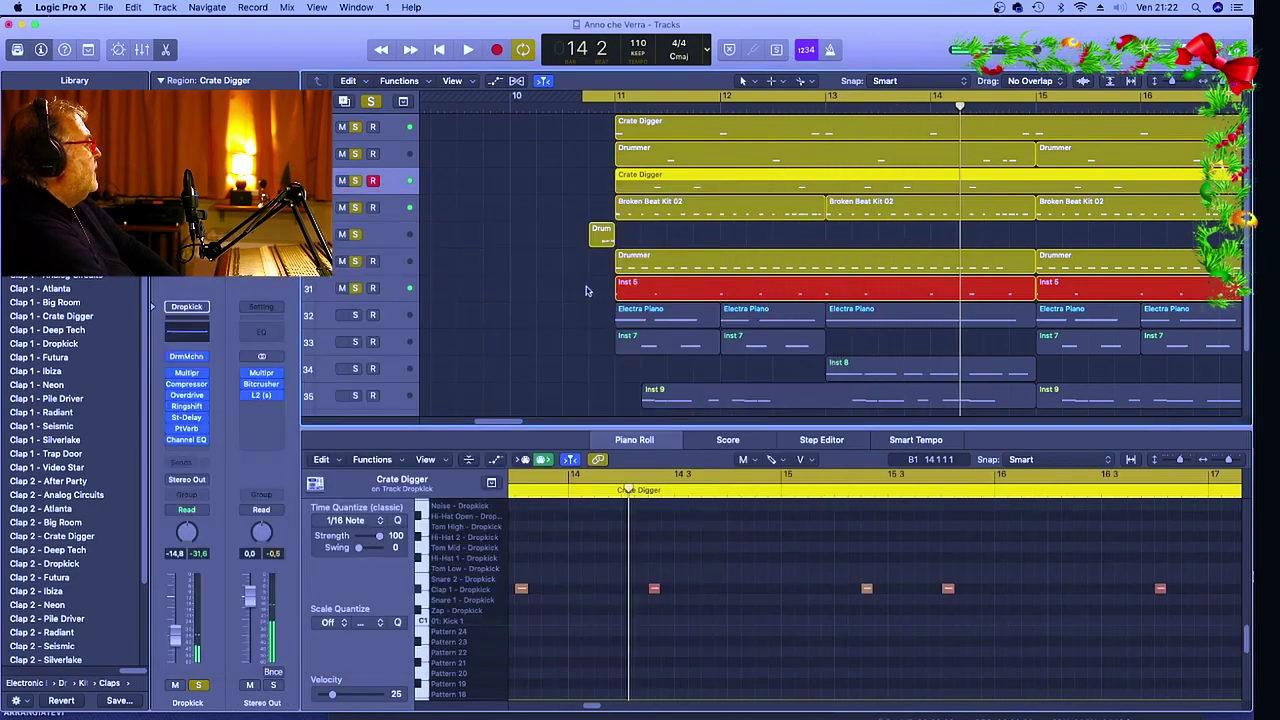
Add the Electra Piano track to the solo, view its Omnisphere Retrospective Piano patch, and play the soloed tracks
click(393, 318)
click(355, 316)
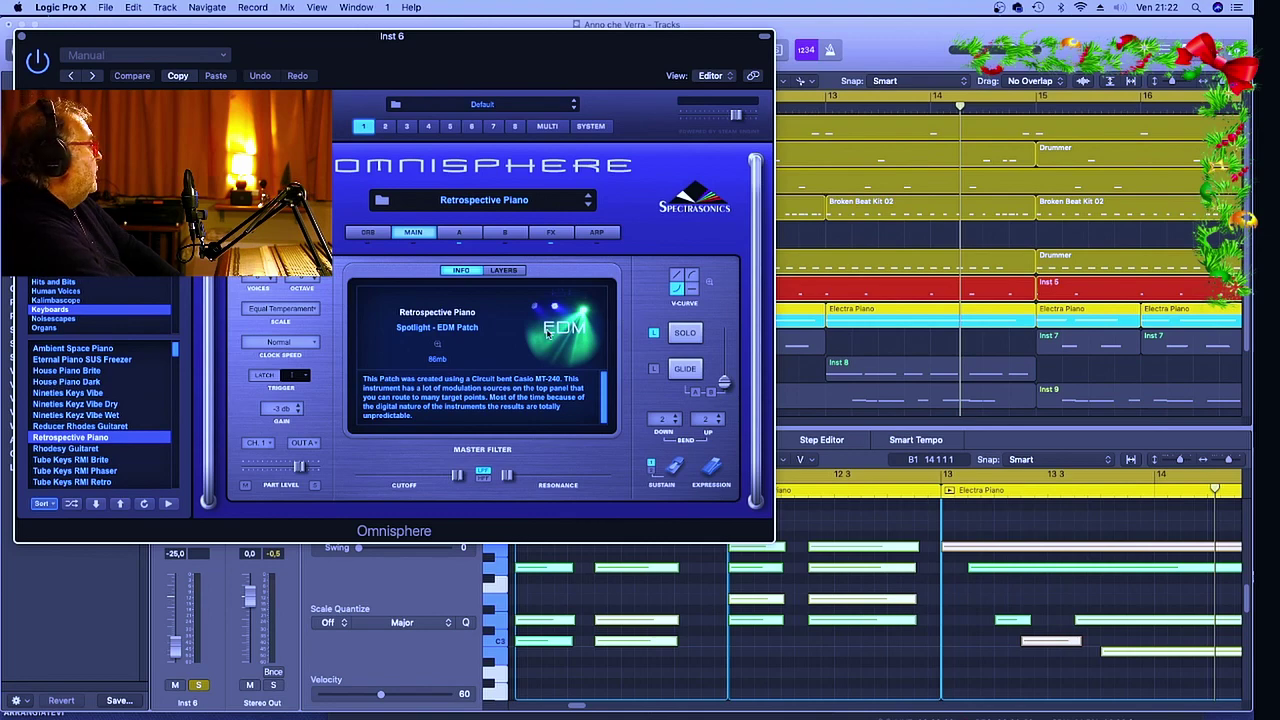
click(22, 37)
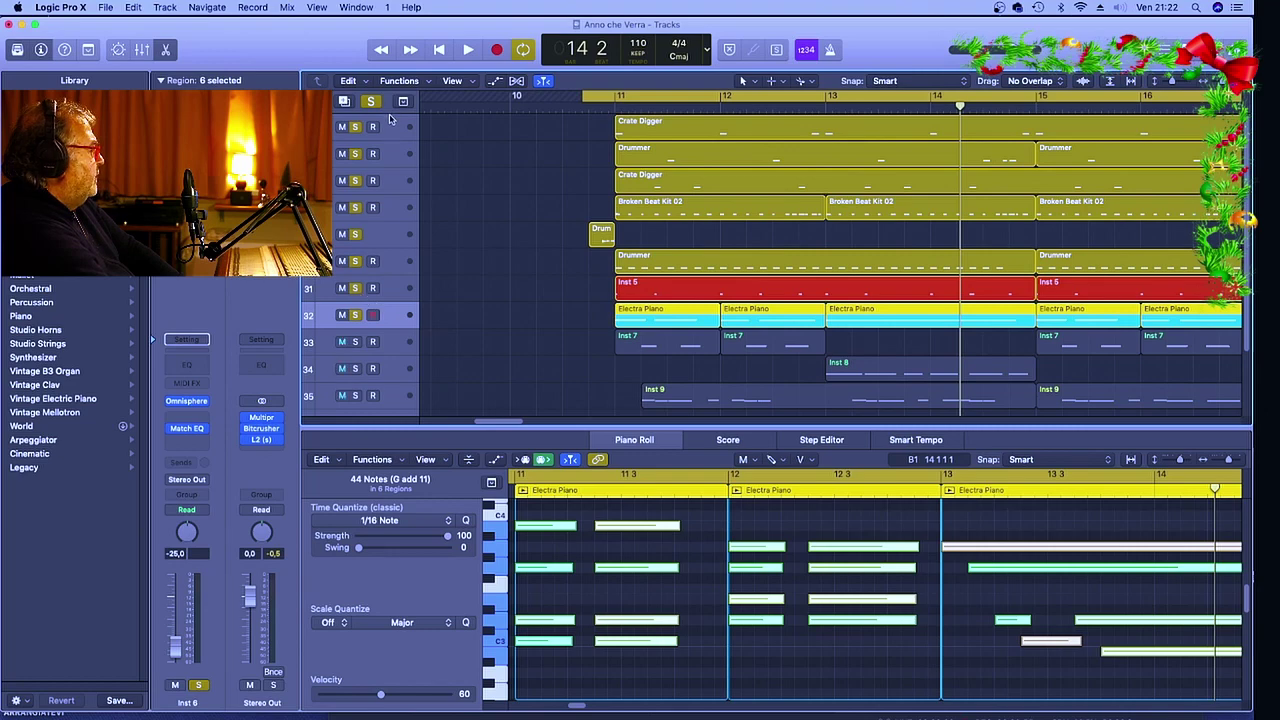
key(space)
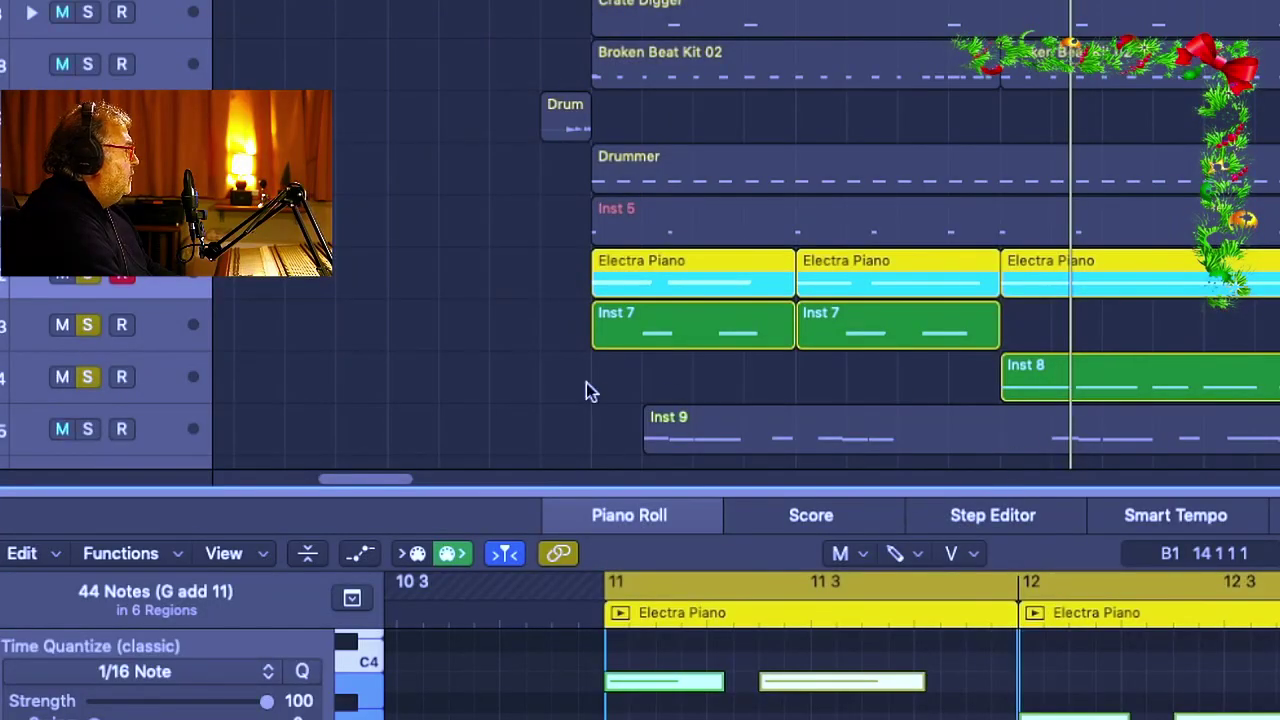
Take the Inst 7 track out of the solo and switch the Piano Roll to the Pointer tool
click(166, 385)
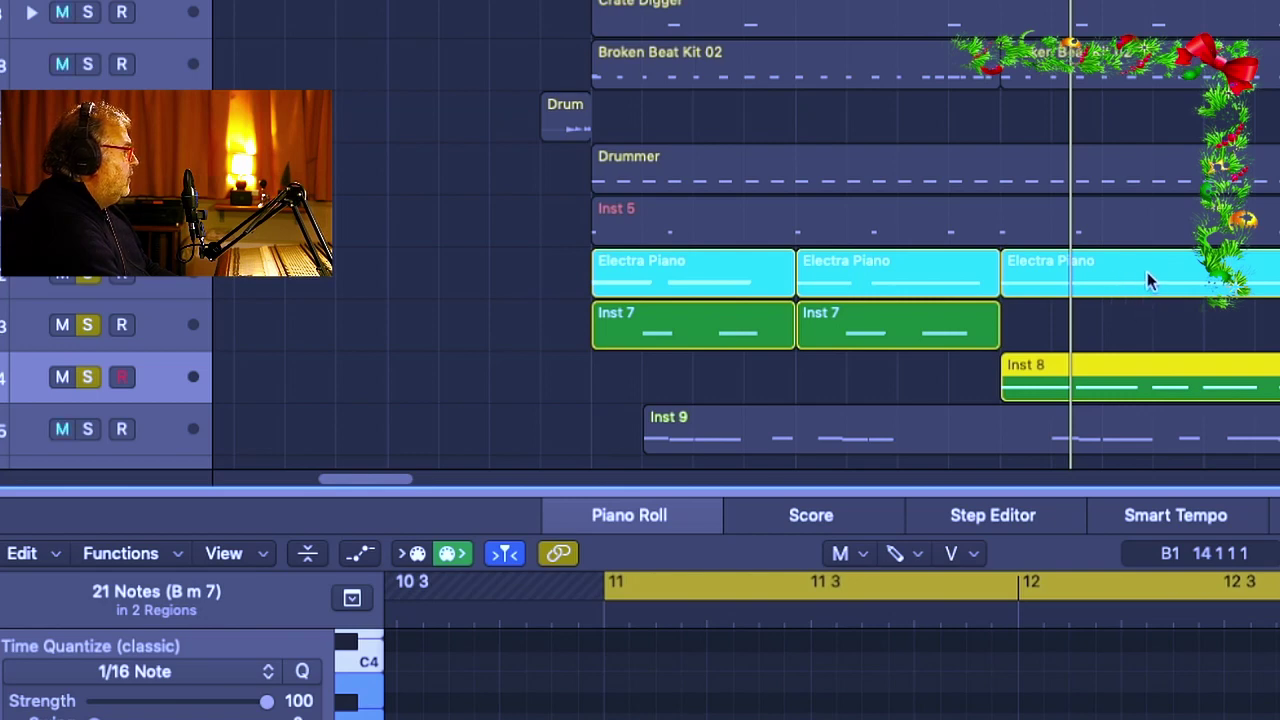
click(88, 326)
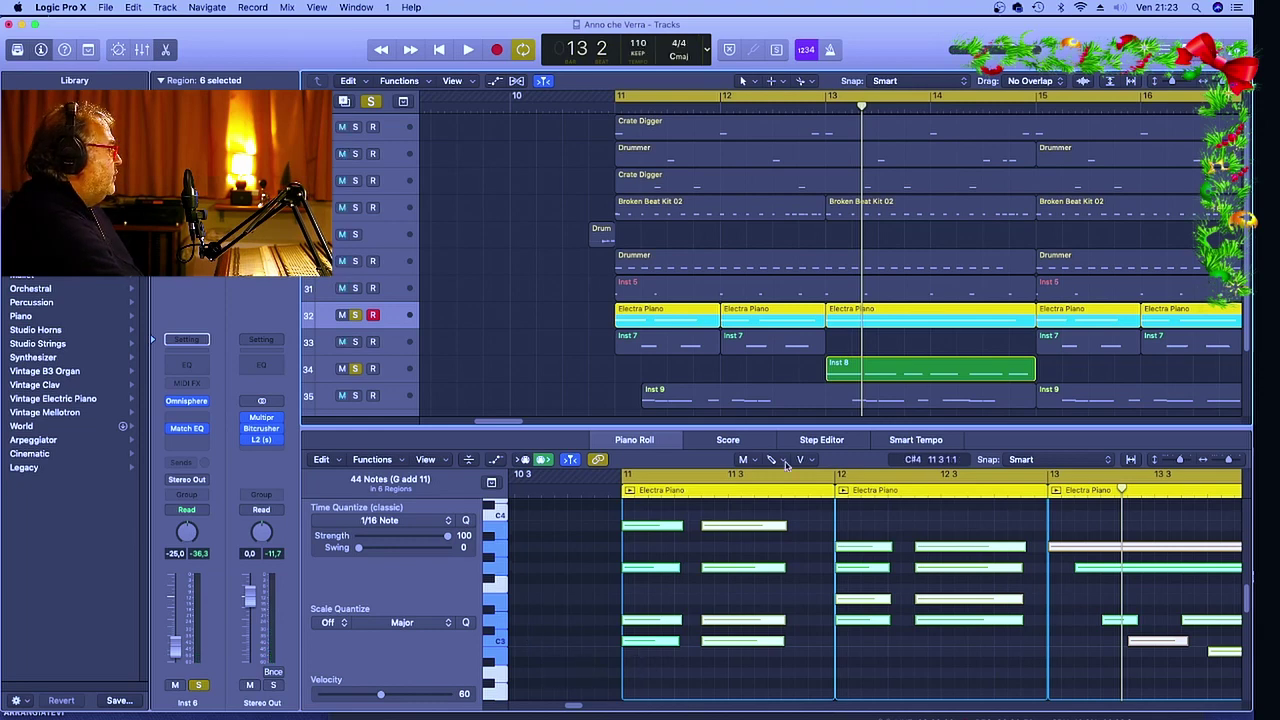
click(745, 461)
click(770, 480)
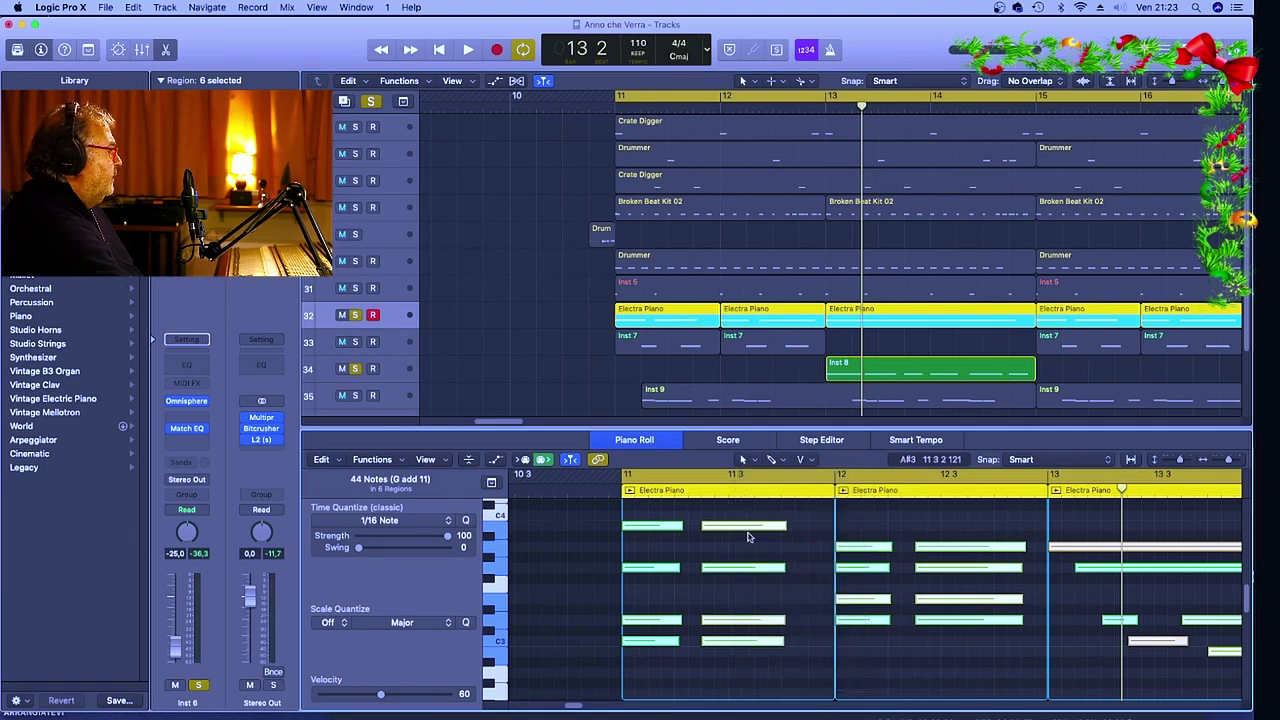
Examine the Electra Piano chords at bars 11 and 12 by selecting the notes of each bar's first chord
click(648, 662)
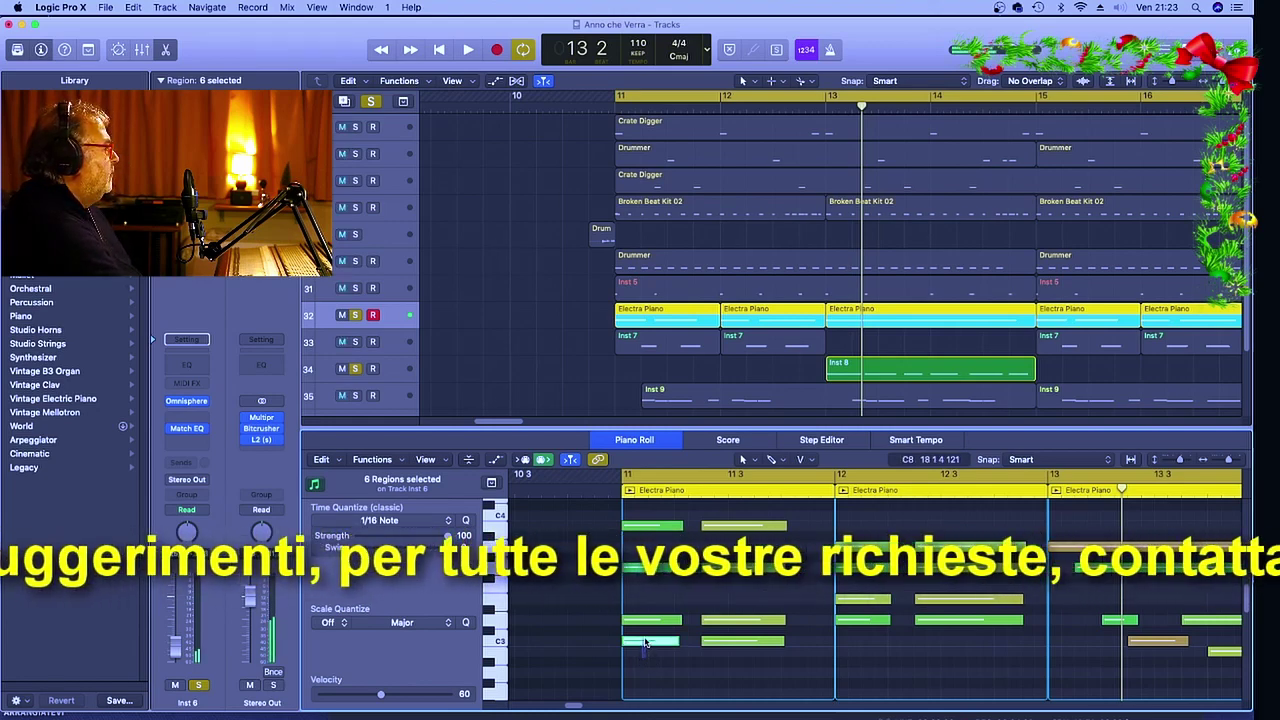
drag(642, 661, 645, 520)
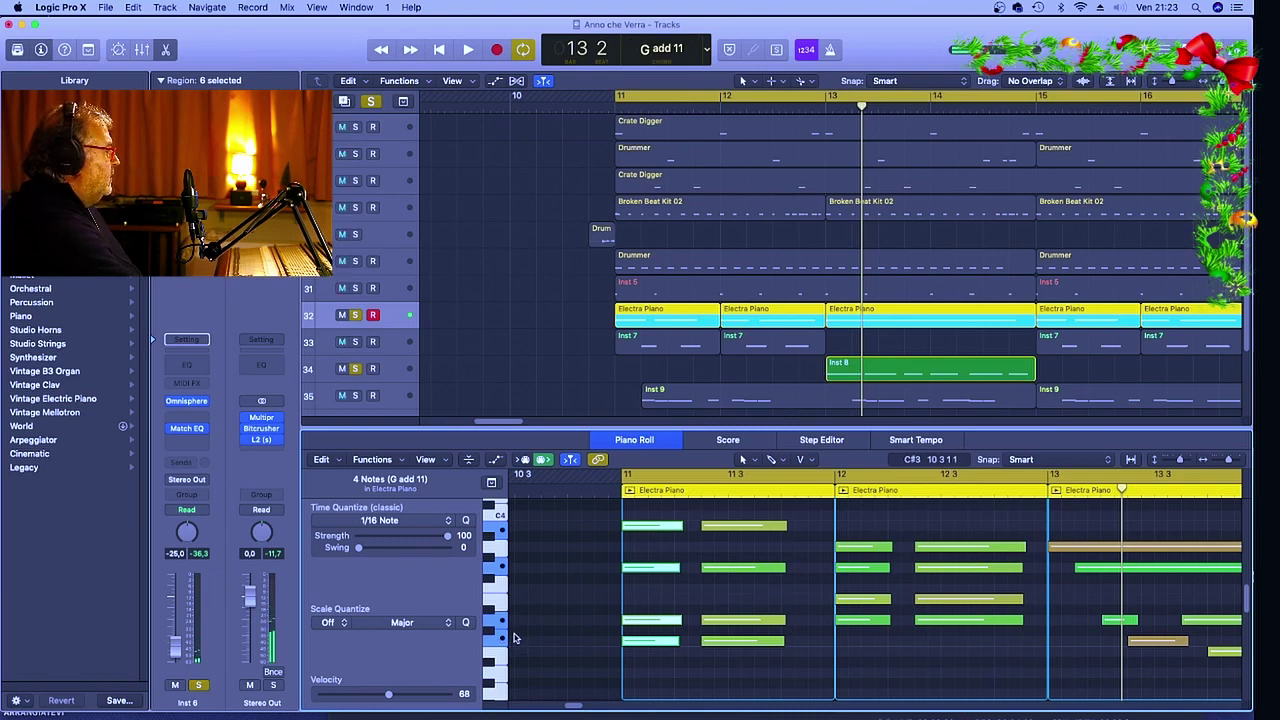
scroll(511, 638, up, 1)
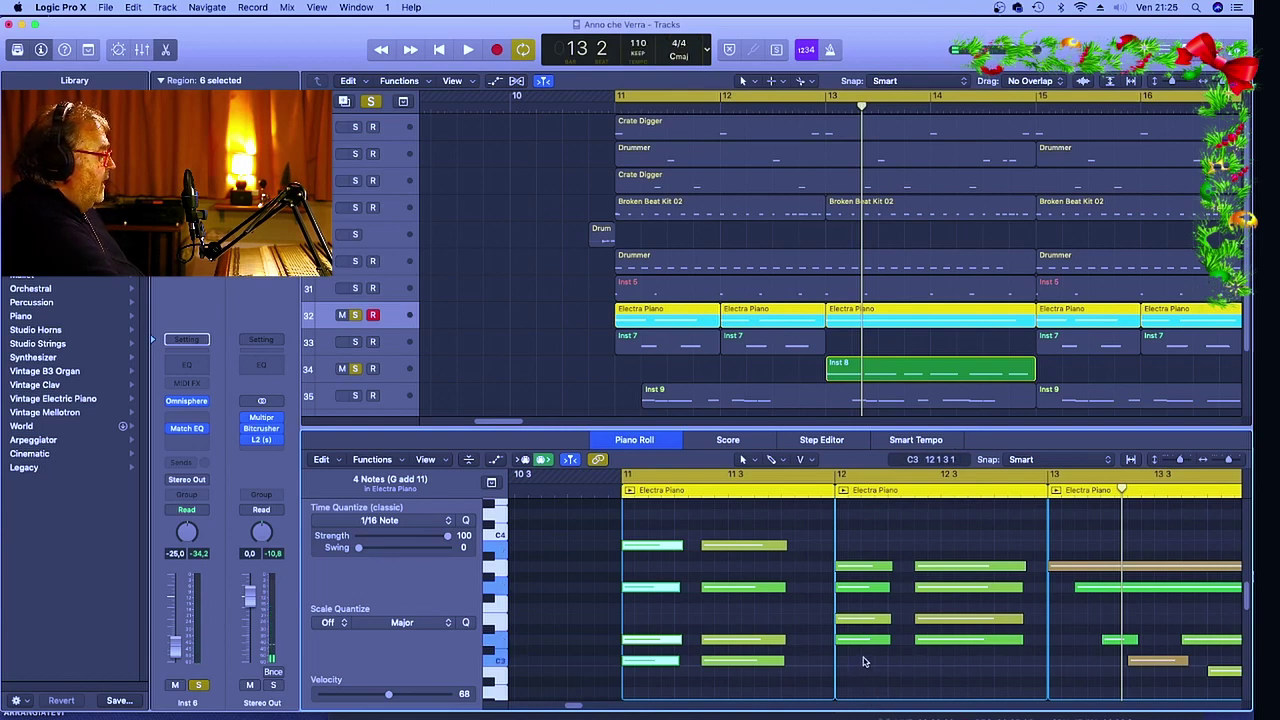
drag(864, 661, 877, 565)
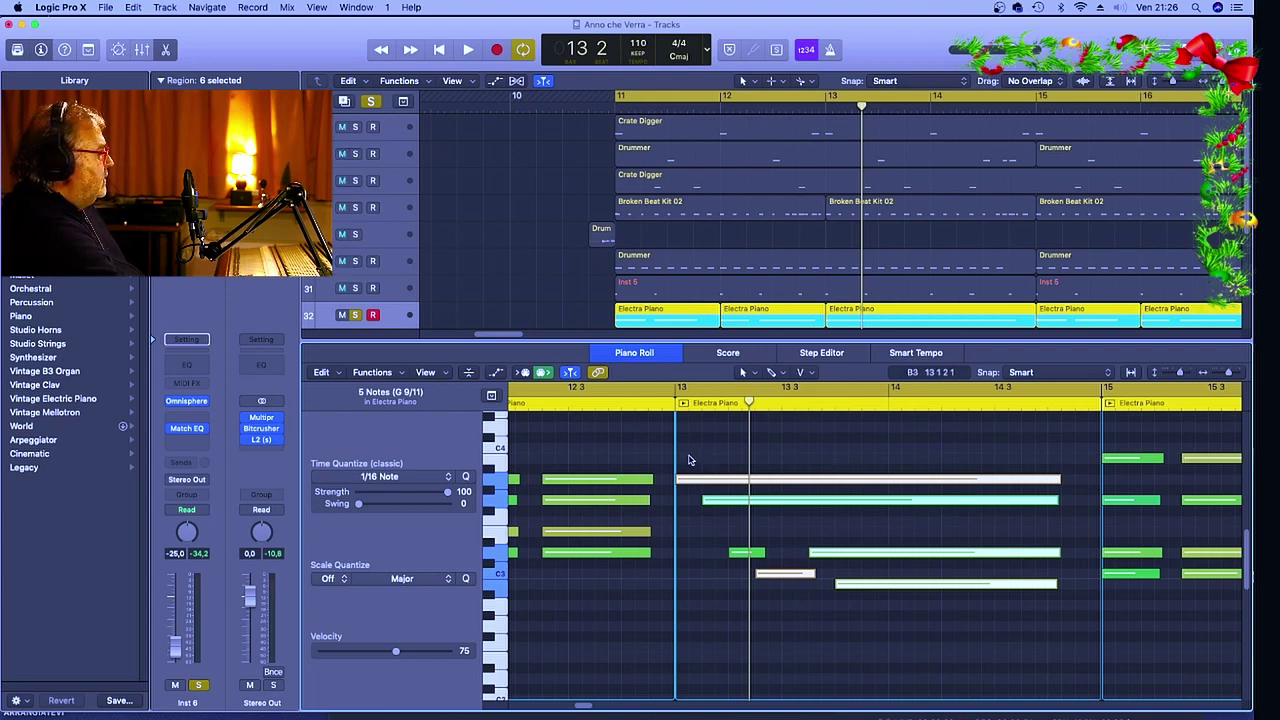
Examine the Electra Piano chord at bar 13 by selecting its opening notes and then its lowest note
click(688, 460)
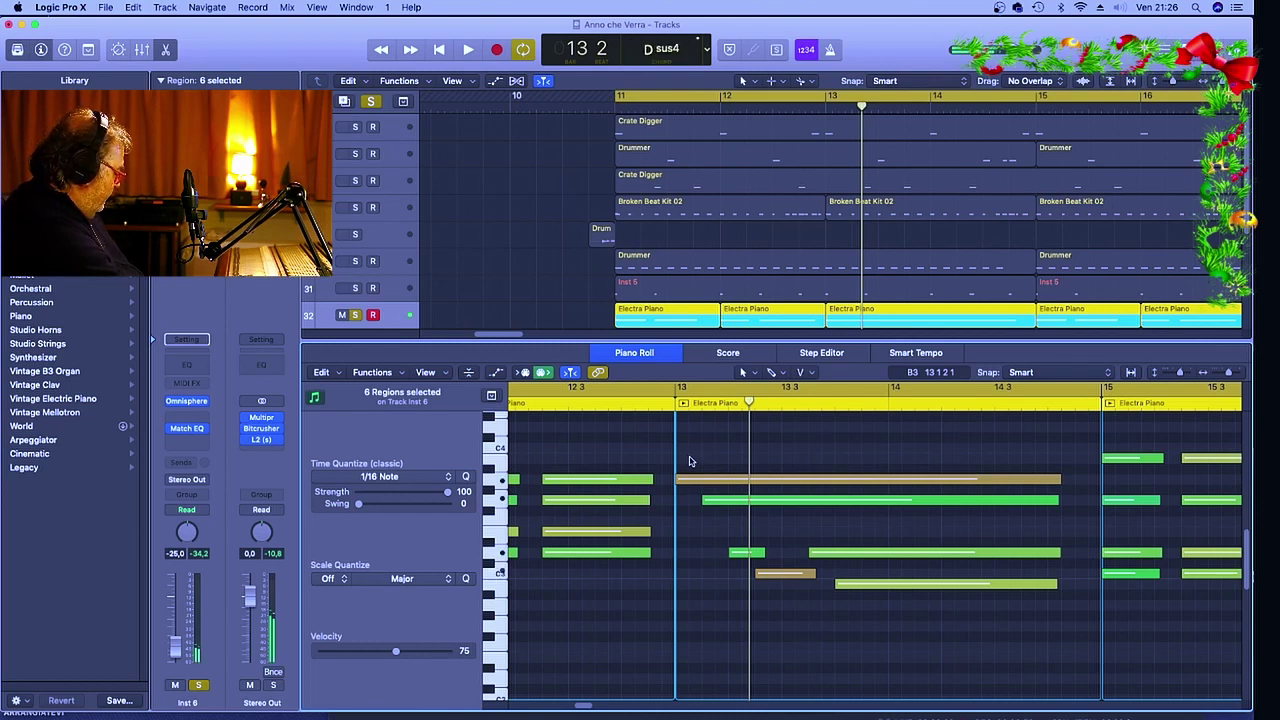
drag(694, 459, 771, 582)
click(857, 583)
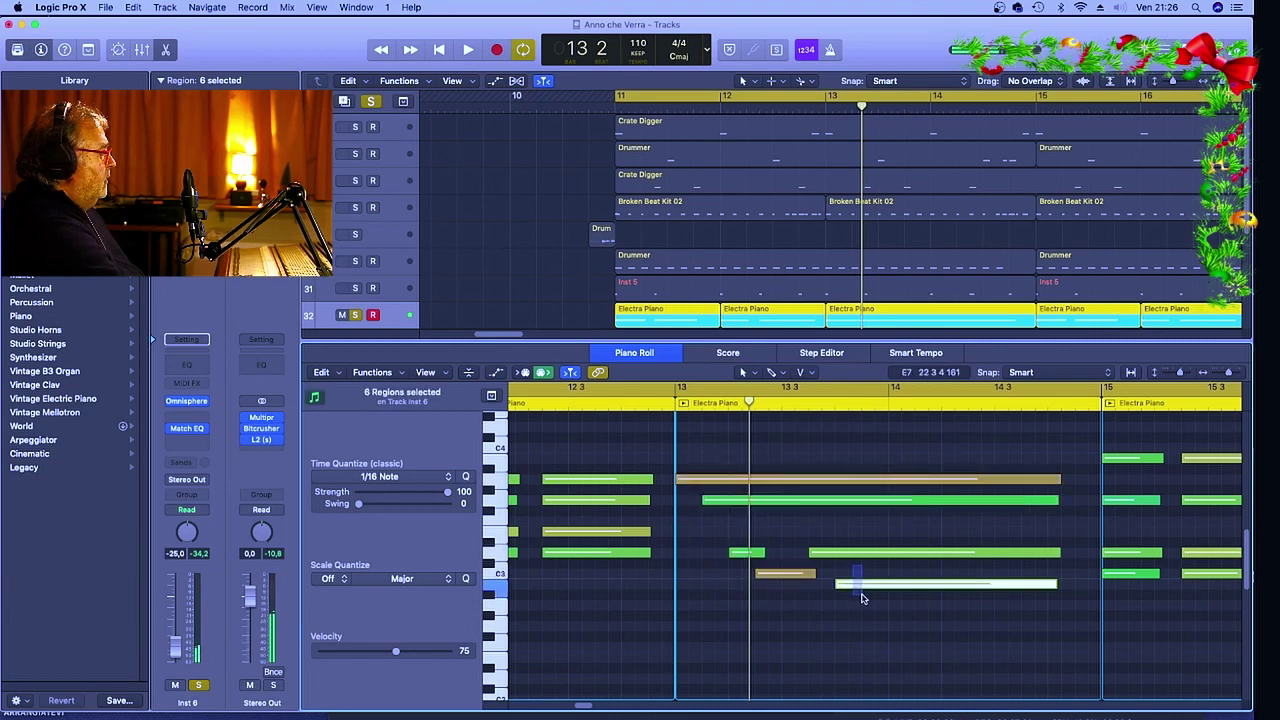
Set the cycle range to bars 13 to 15, play the Electra Piano part within it, and stop
drag(694, 393, 1102, 392)
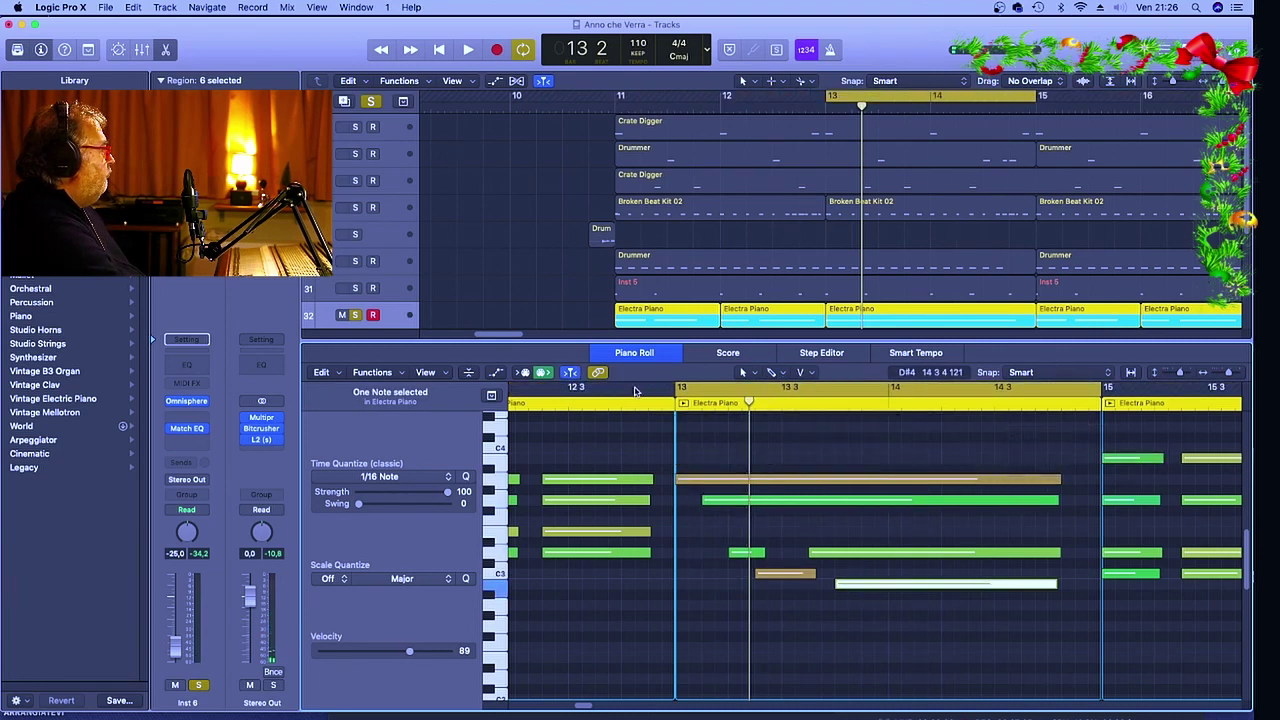
click(464, 52)
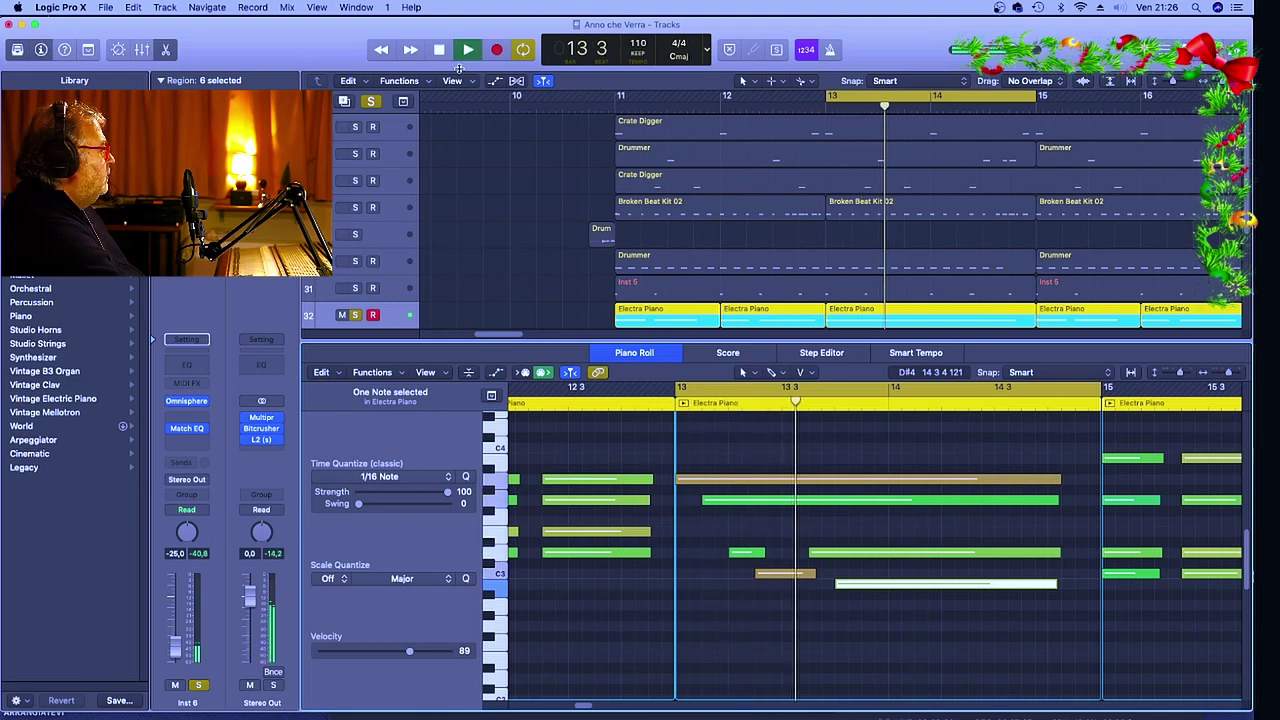
click(439, 50)
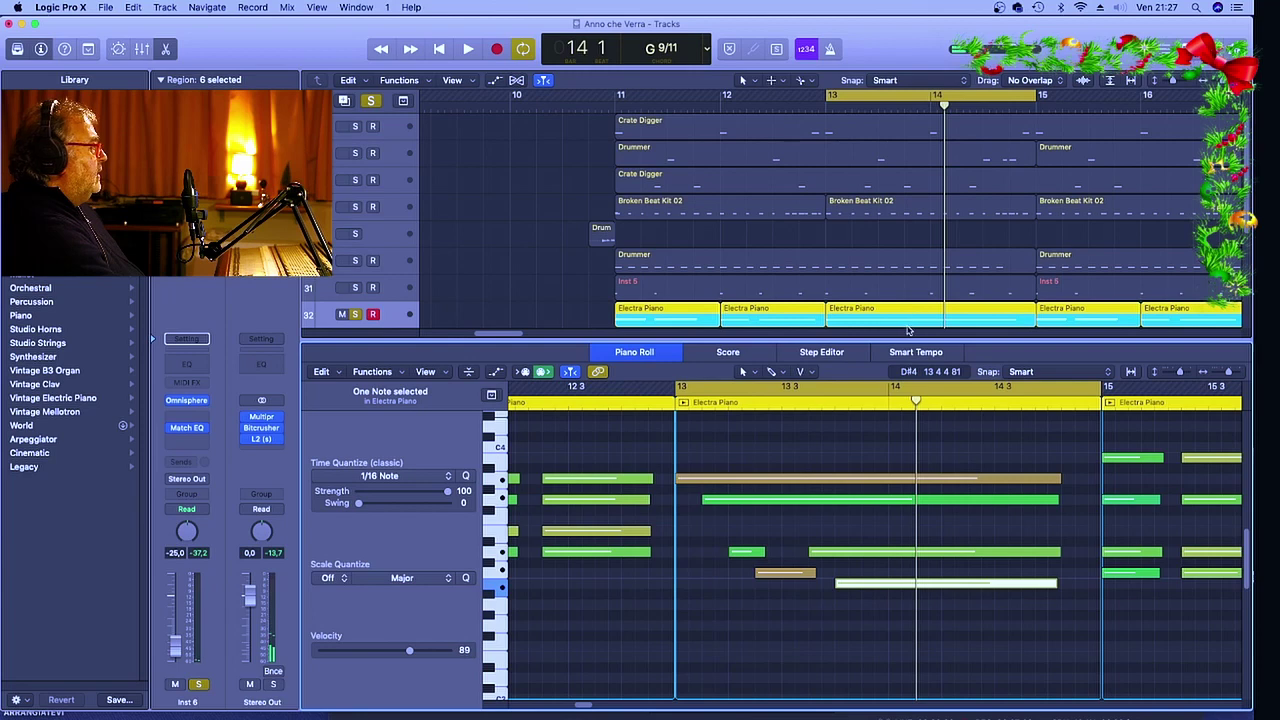
Enlarge the track area, set the cycle range to bars 17 to 19 and play the soloed tracks within it
drag(905, 337, 932, 401)
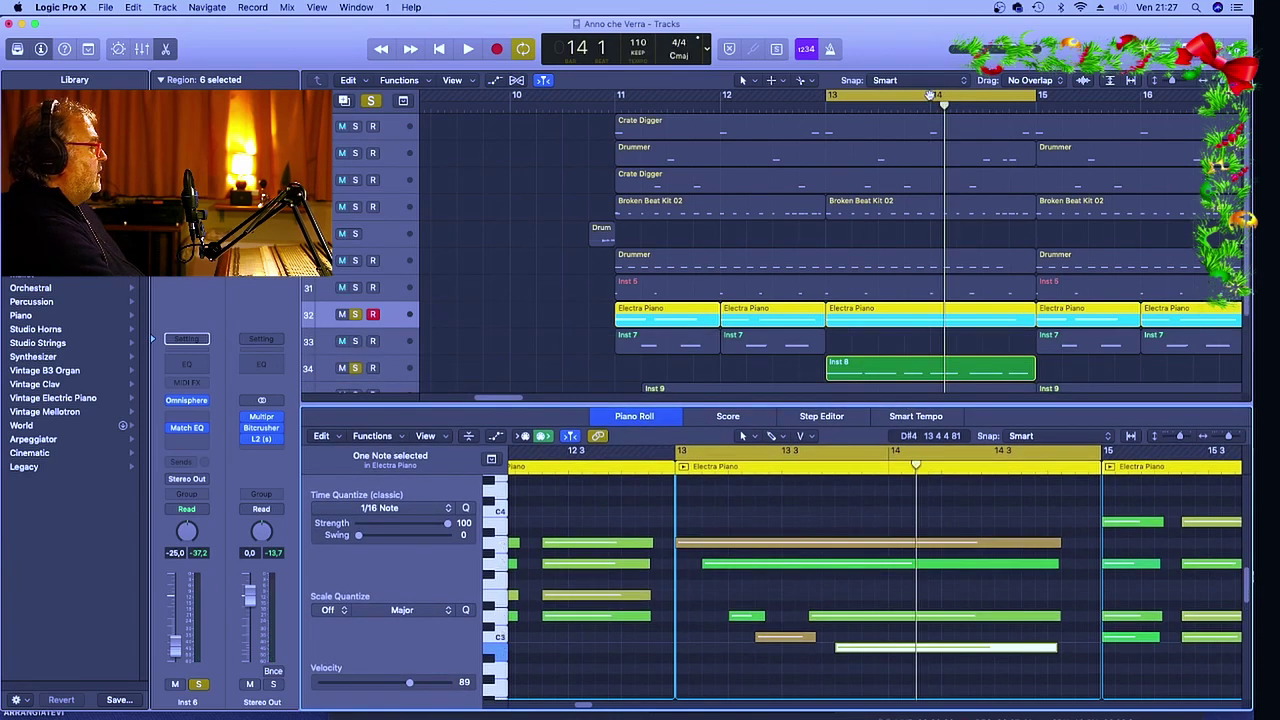
drag(930, 96, 1140, 110)
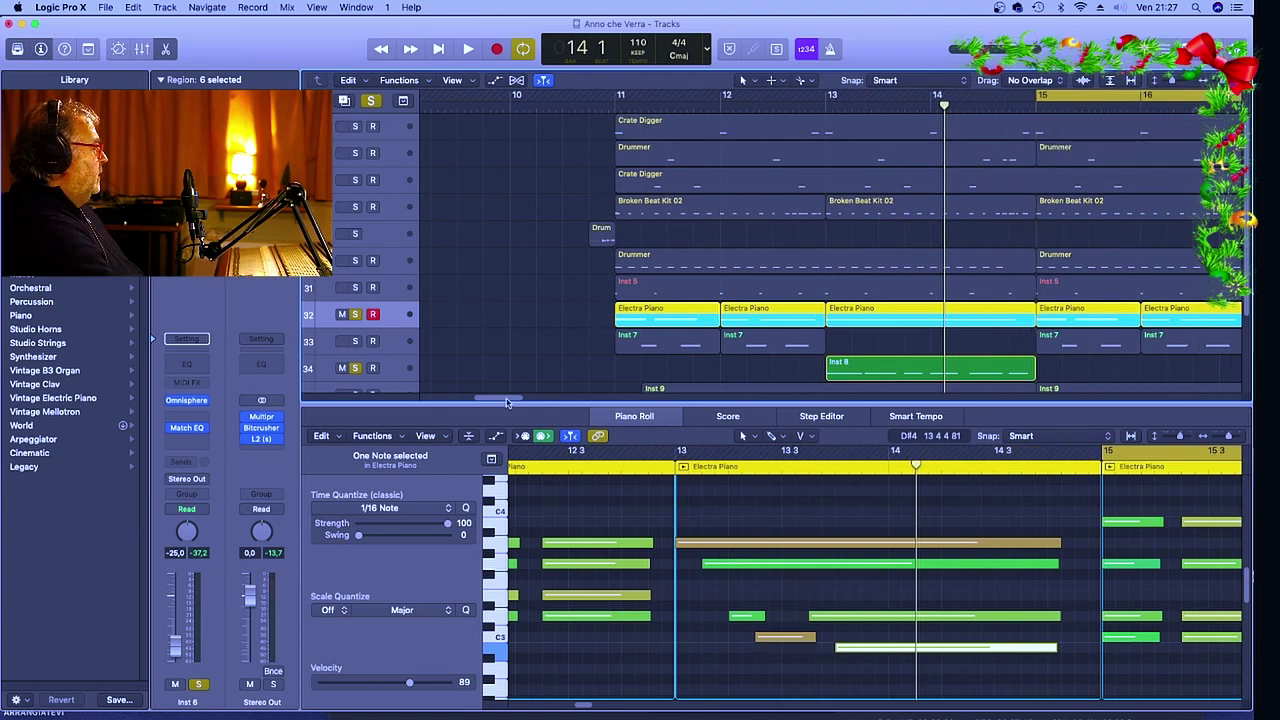
drag(507, 402, 545, 402)
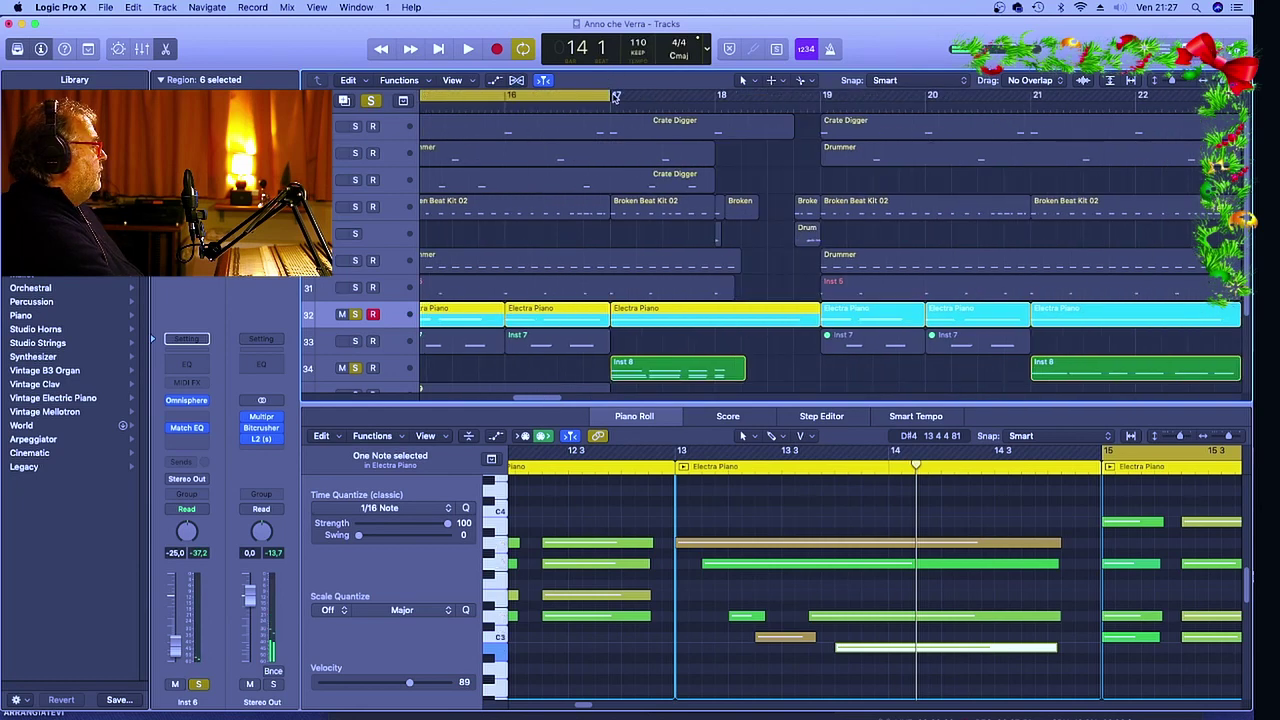
drag(616, 96, 822, 96)
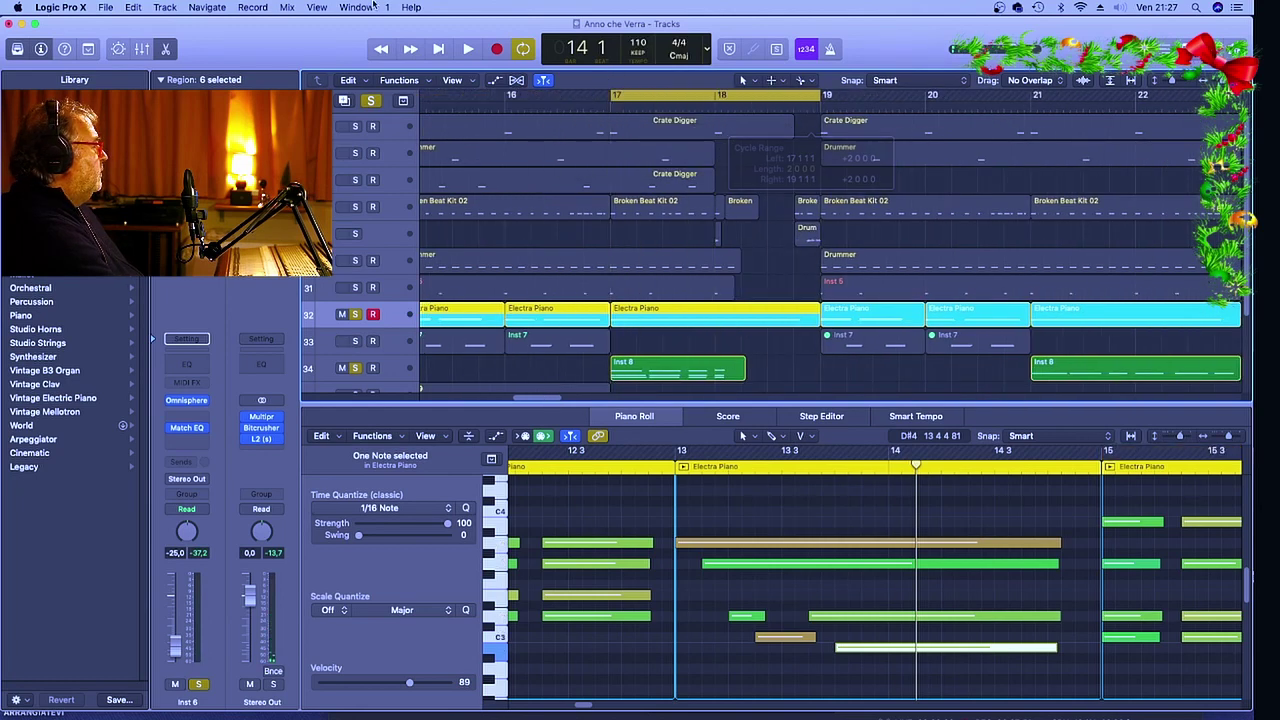
click(470, 49)
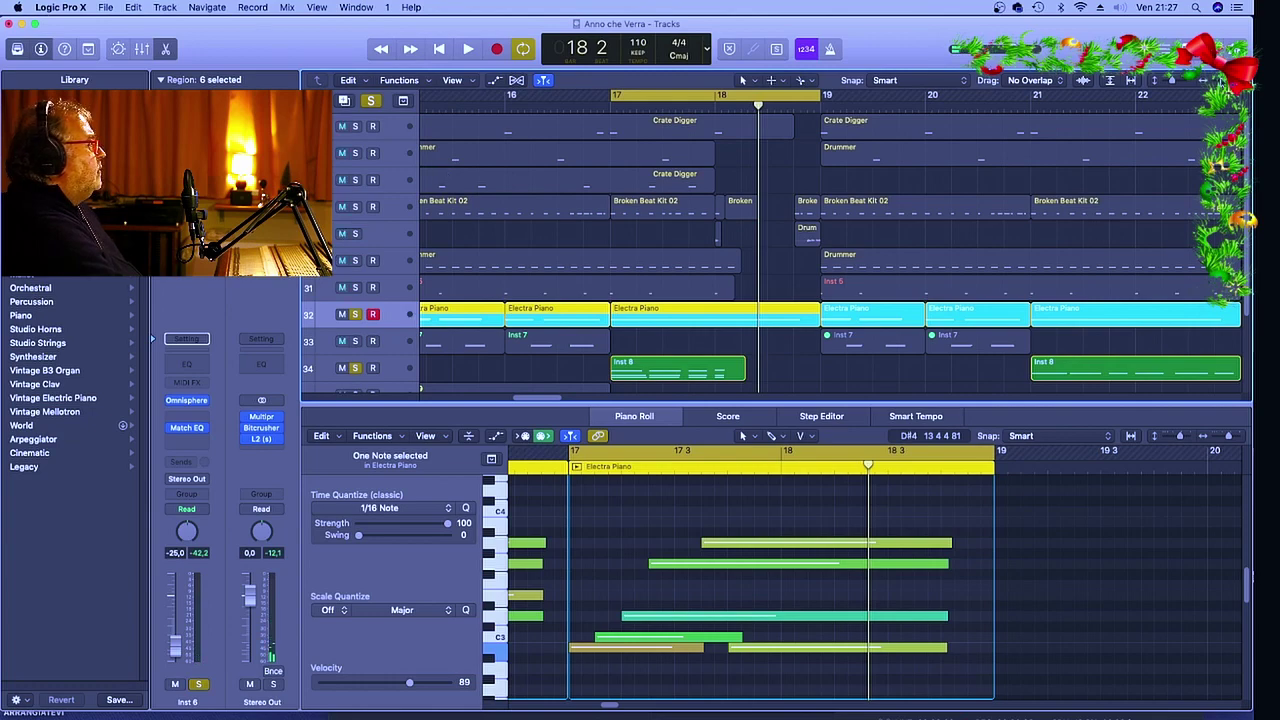
Set the cycle range to bars 11 to 19 and play the soloed Electra Piano and Inst 8 tracks
key(super+Left)
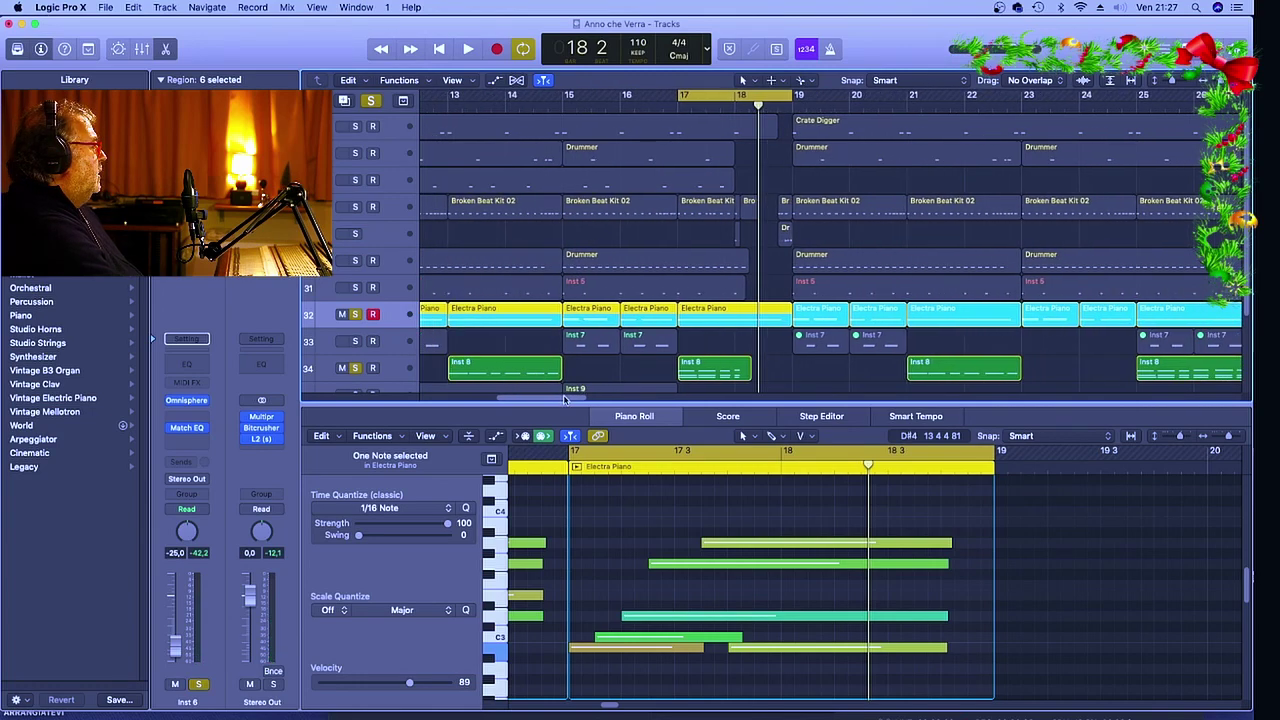
drag(564, 399, 548, 403)
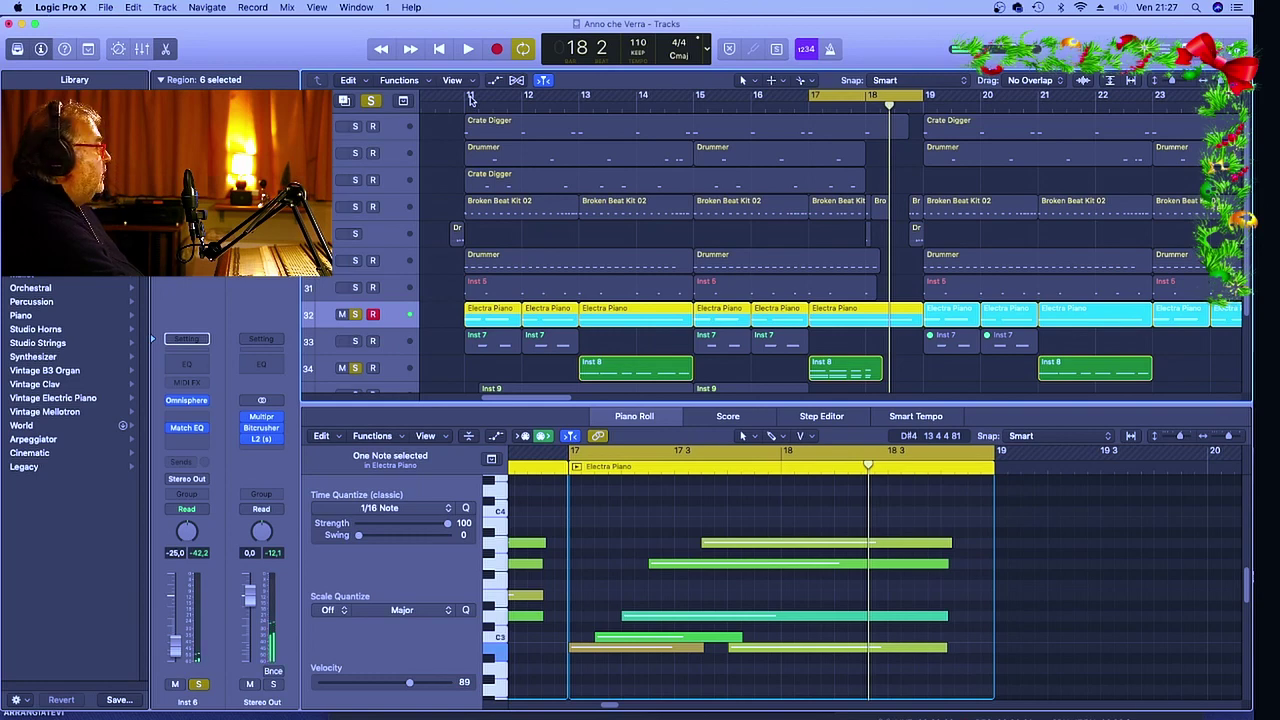
drag(470, 99, 922, 147)
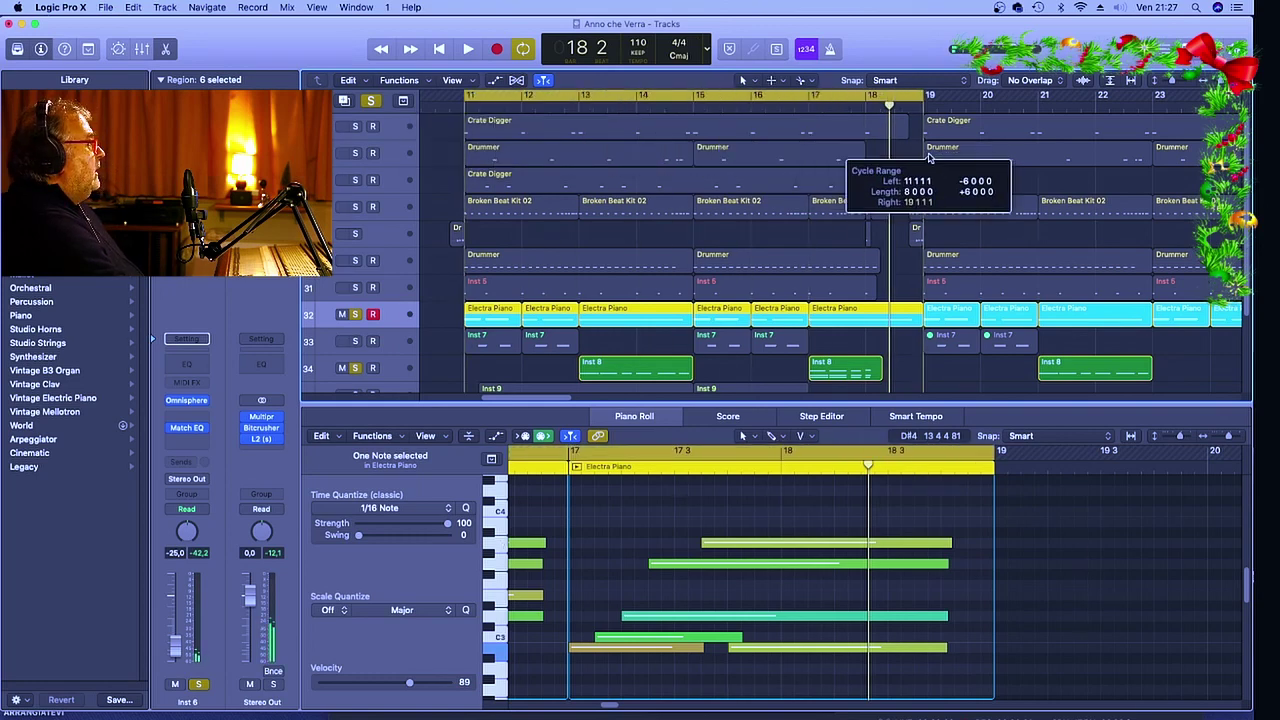
click(467, 49)
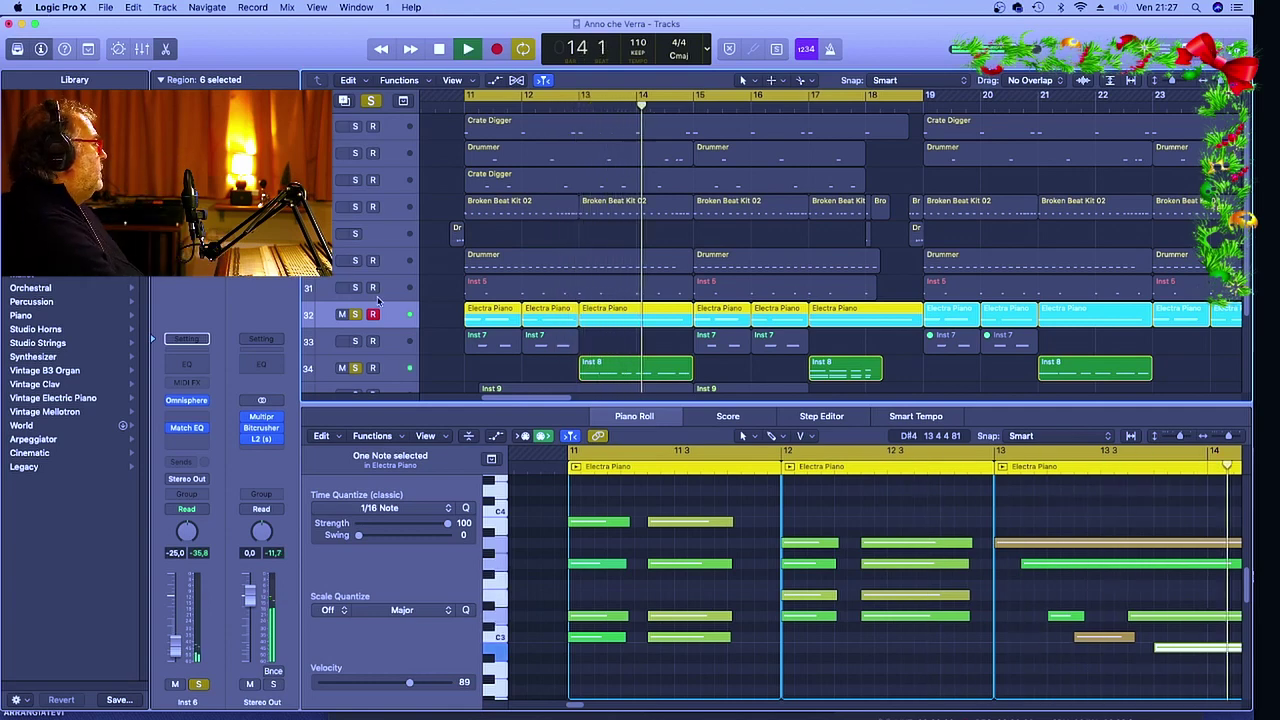
Examine the Inst 8 chord at bar 13 by selecting that bar's notes, and select the Inst 8 track
click(355, 369)
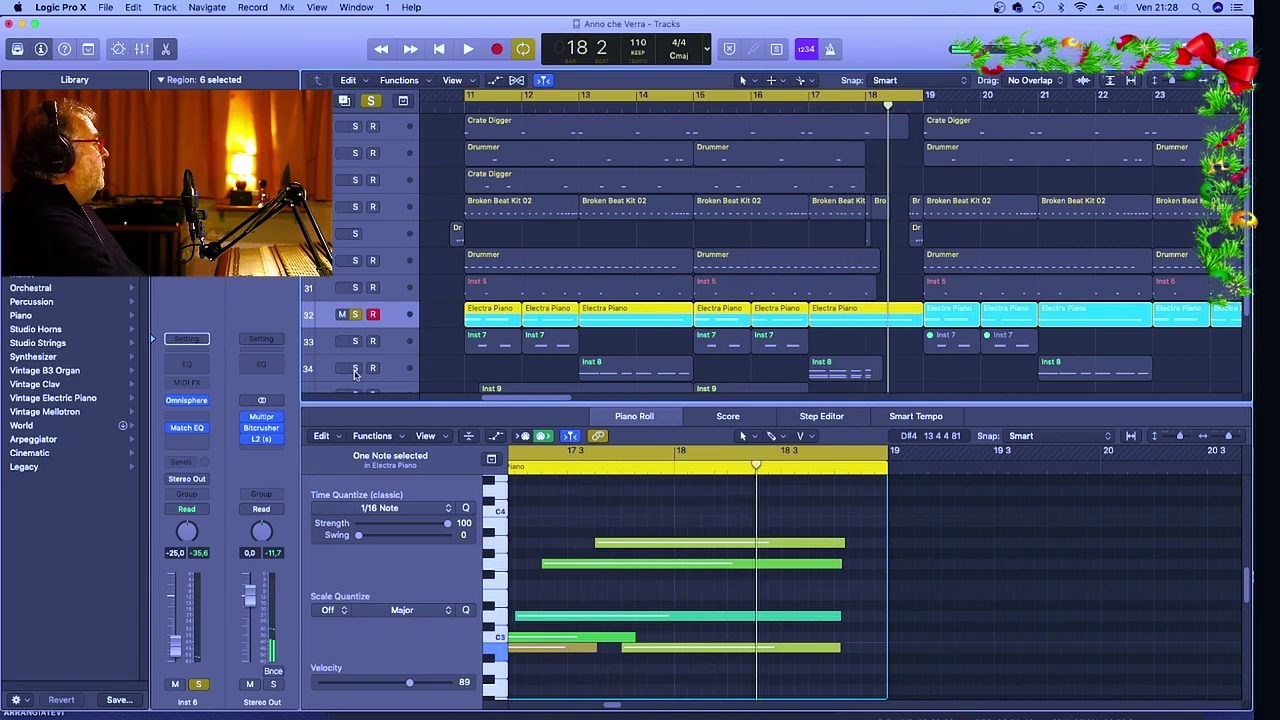
click(595, 379)
click(646, 375)
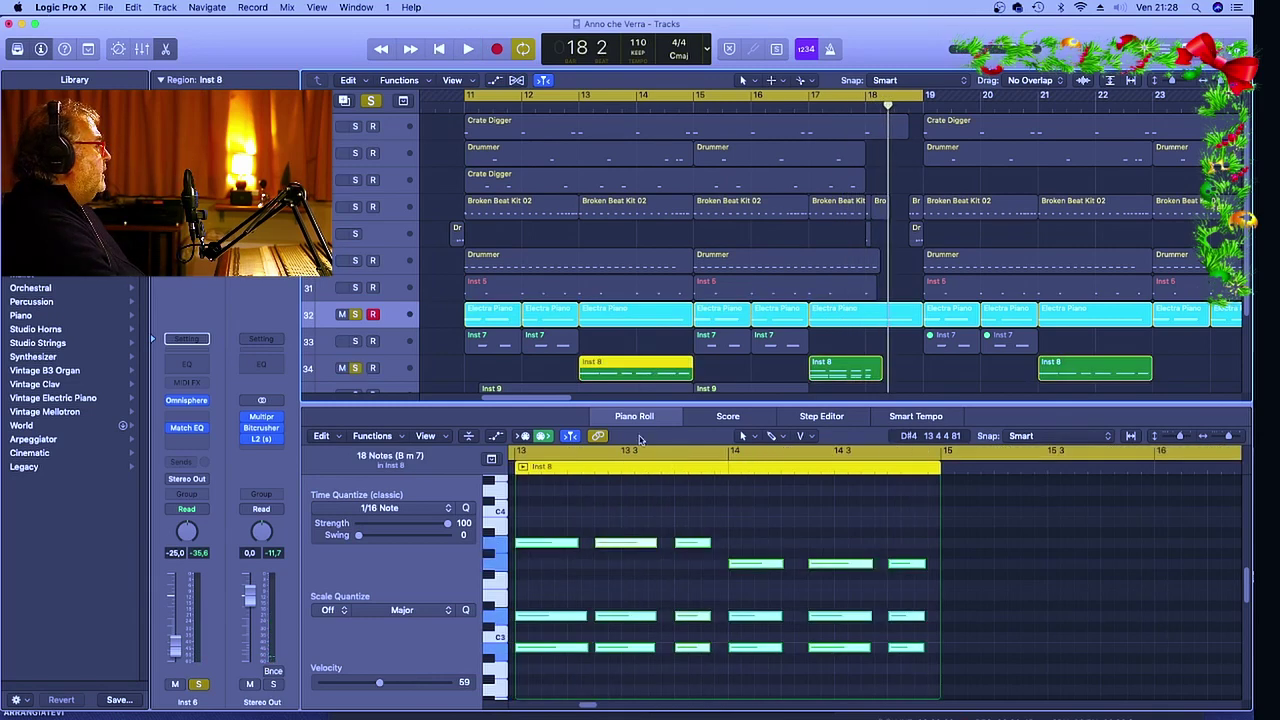
drag(549, 521, 704, 692)
click(388, 369)
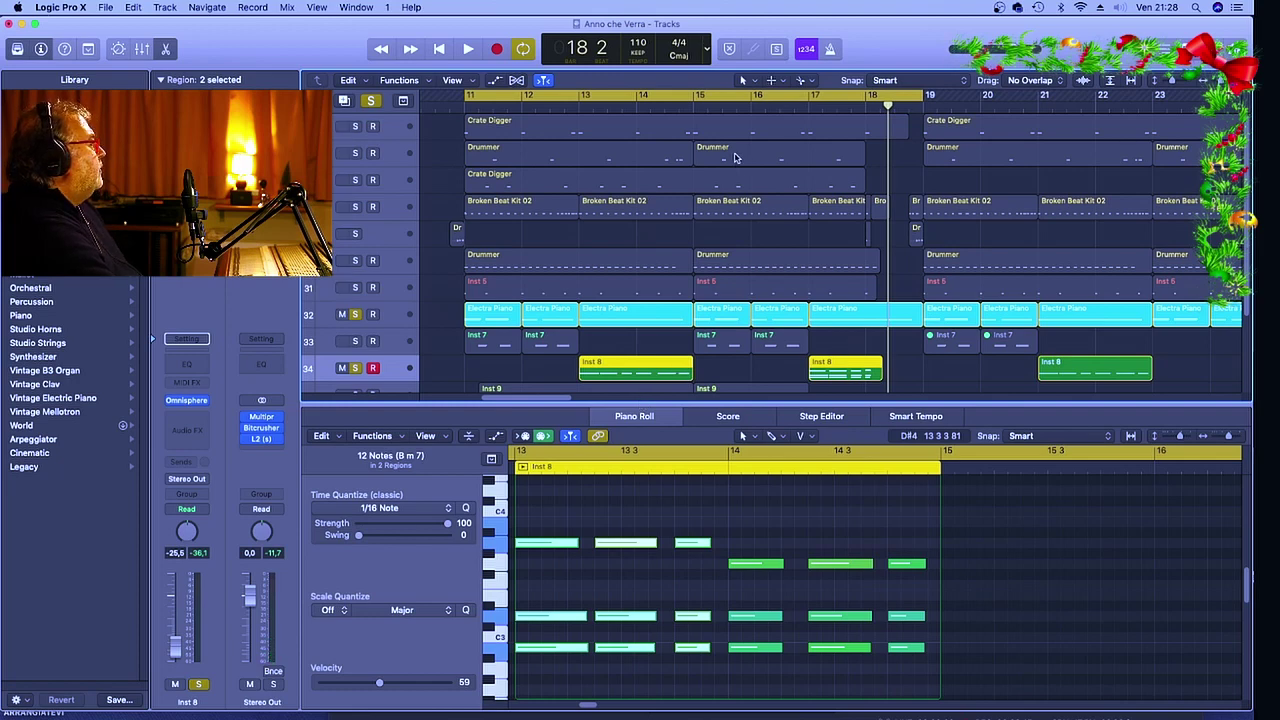
Solo the Inst 9 track, take Inst 8 and Electra Piano out of the solo, and select Inst 9
scroll(543, 318, down, 4)
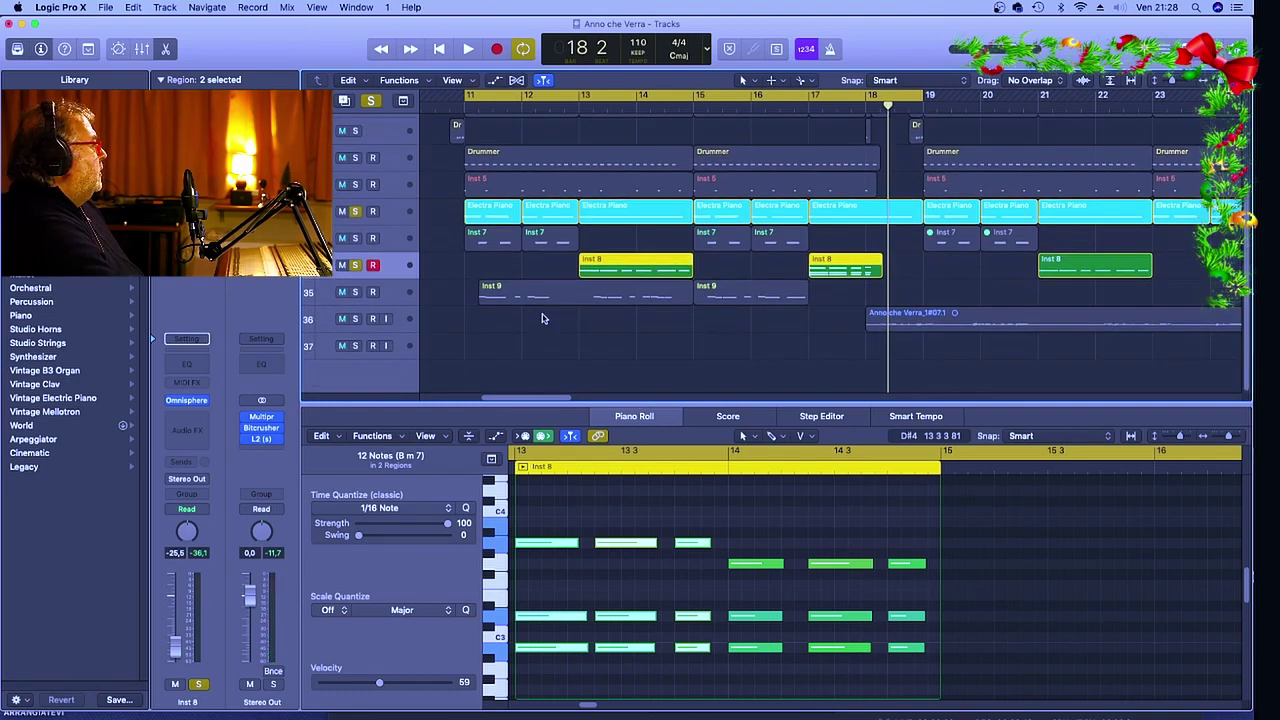
click(356, 294)
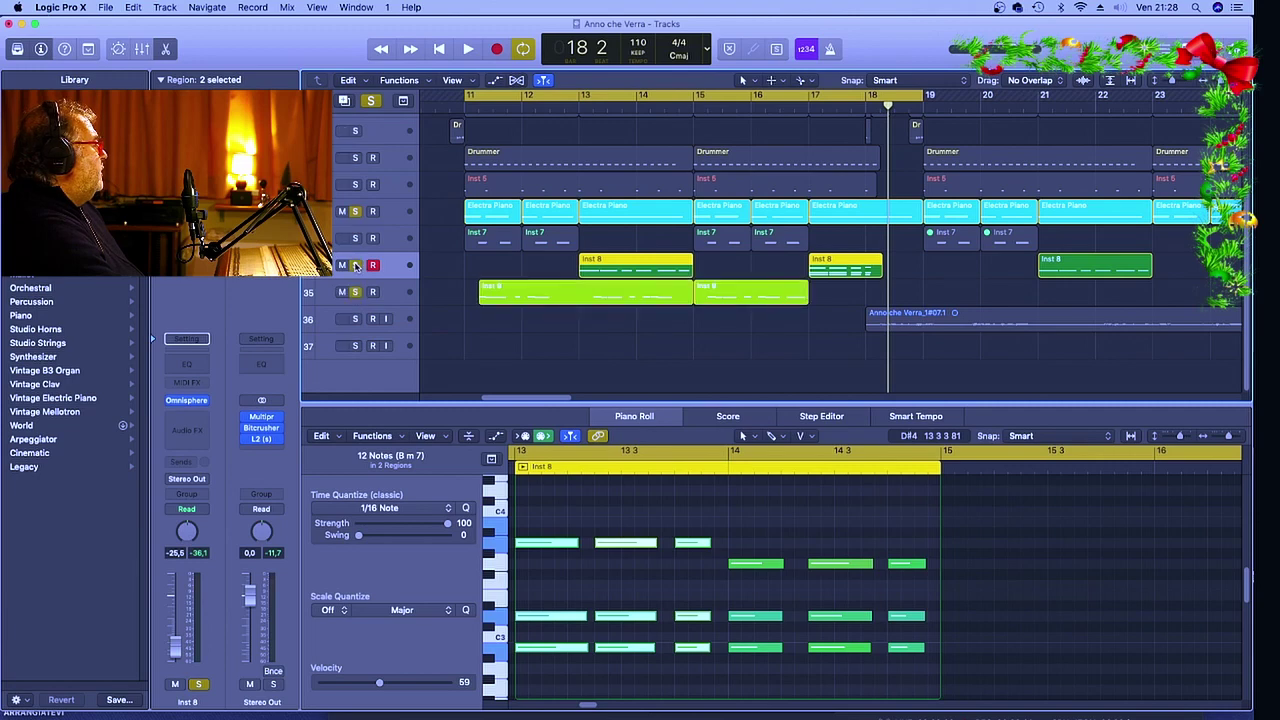
click(356, 265)
click(356, 212)
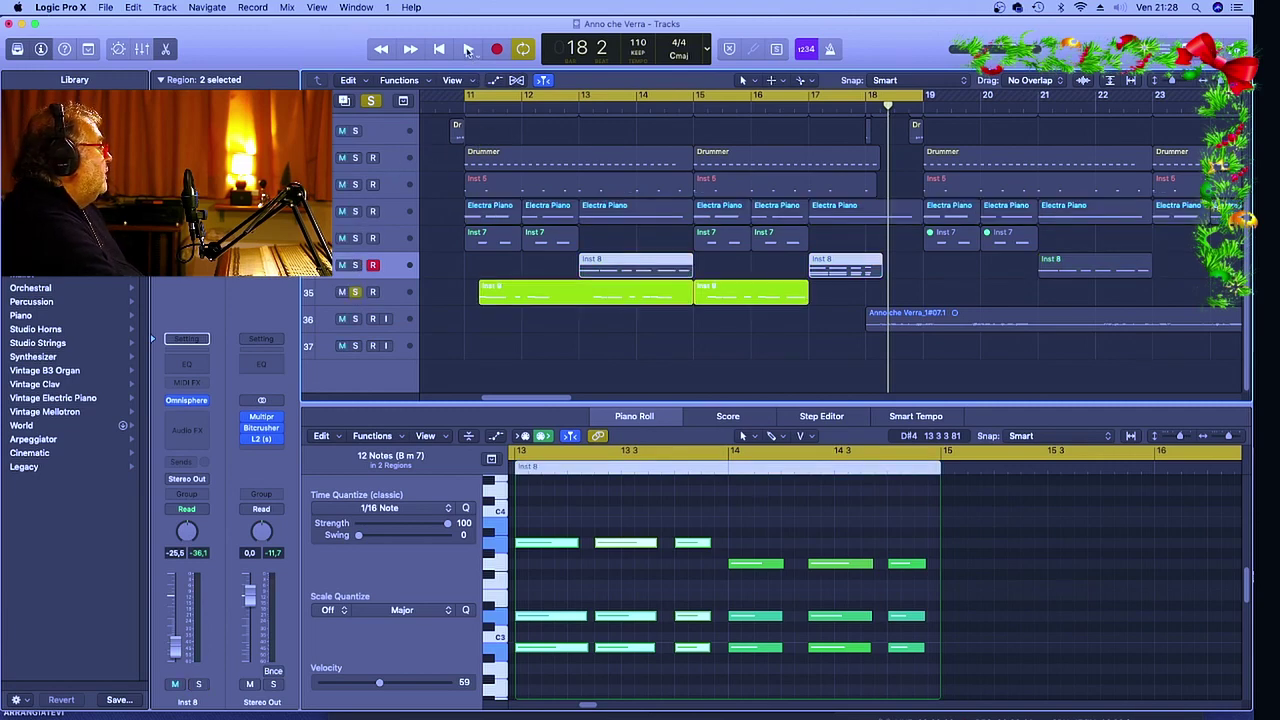
click(393, 304)
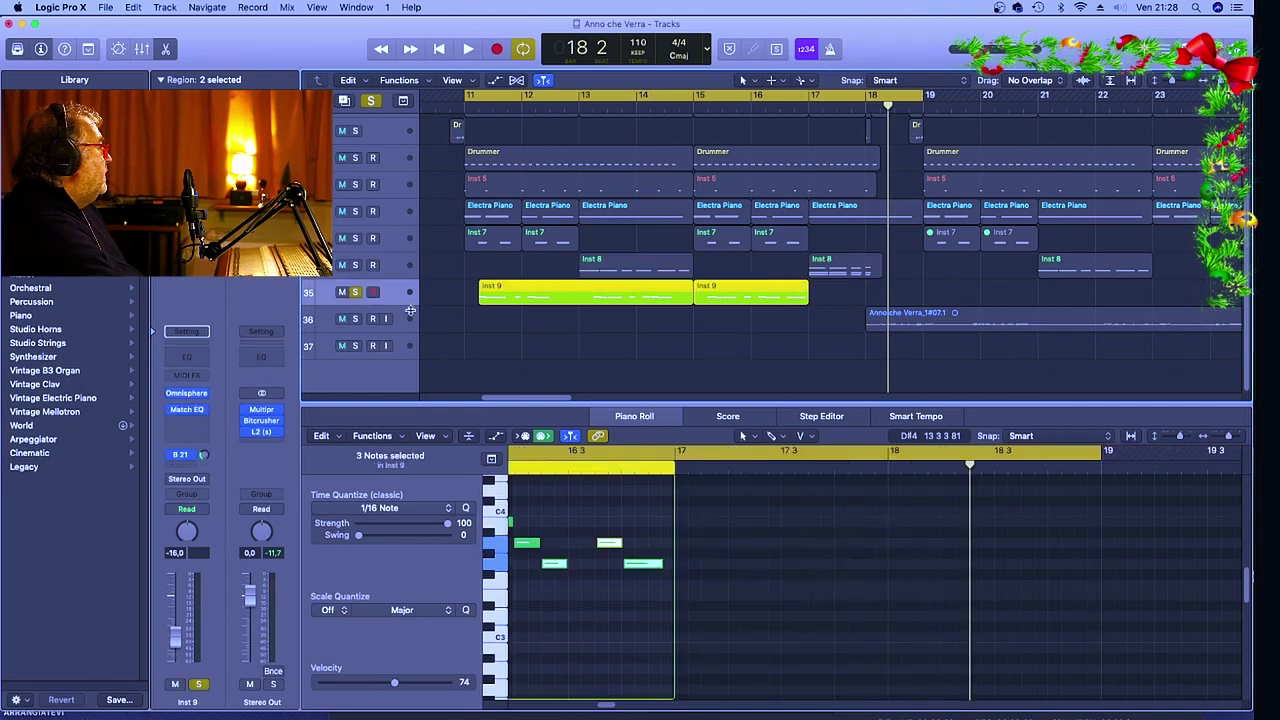
Listen to the soloed Inst 9 part, and clear all solos to play the full arrangement
click(467, 48)
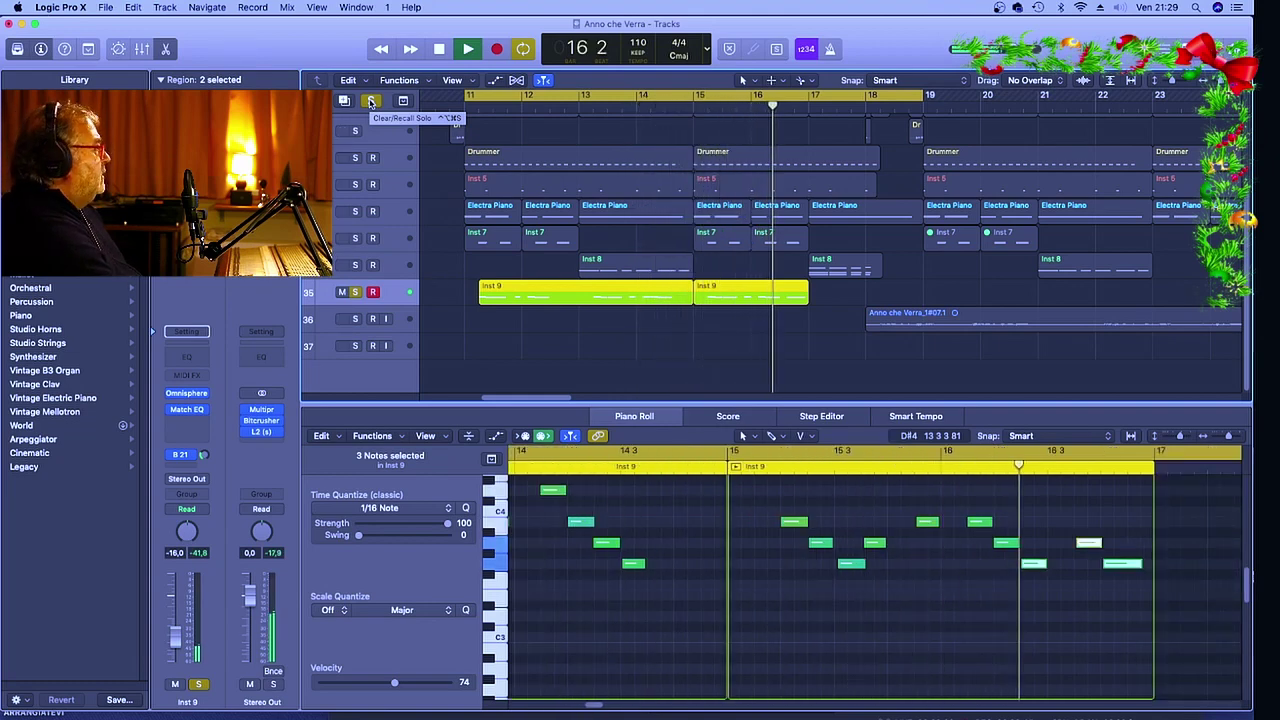
click(438, 49)
click(371, 101)
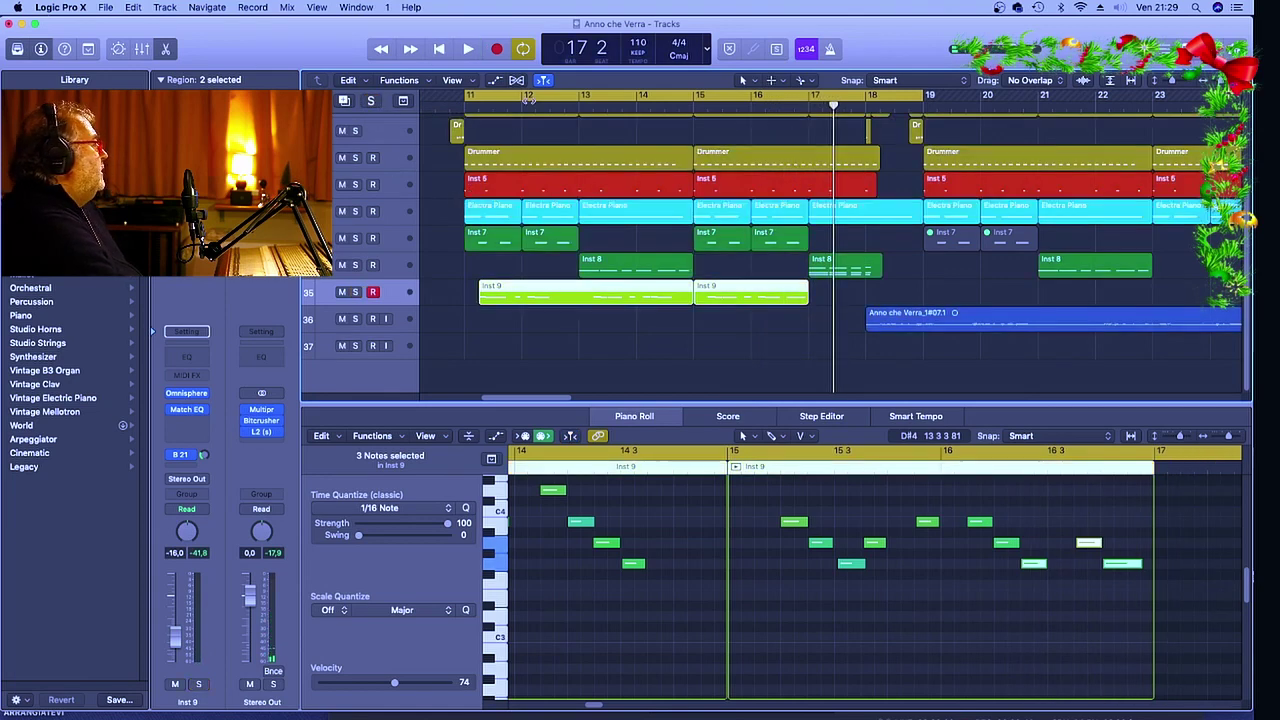
click(468, 49)
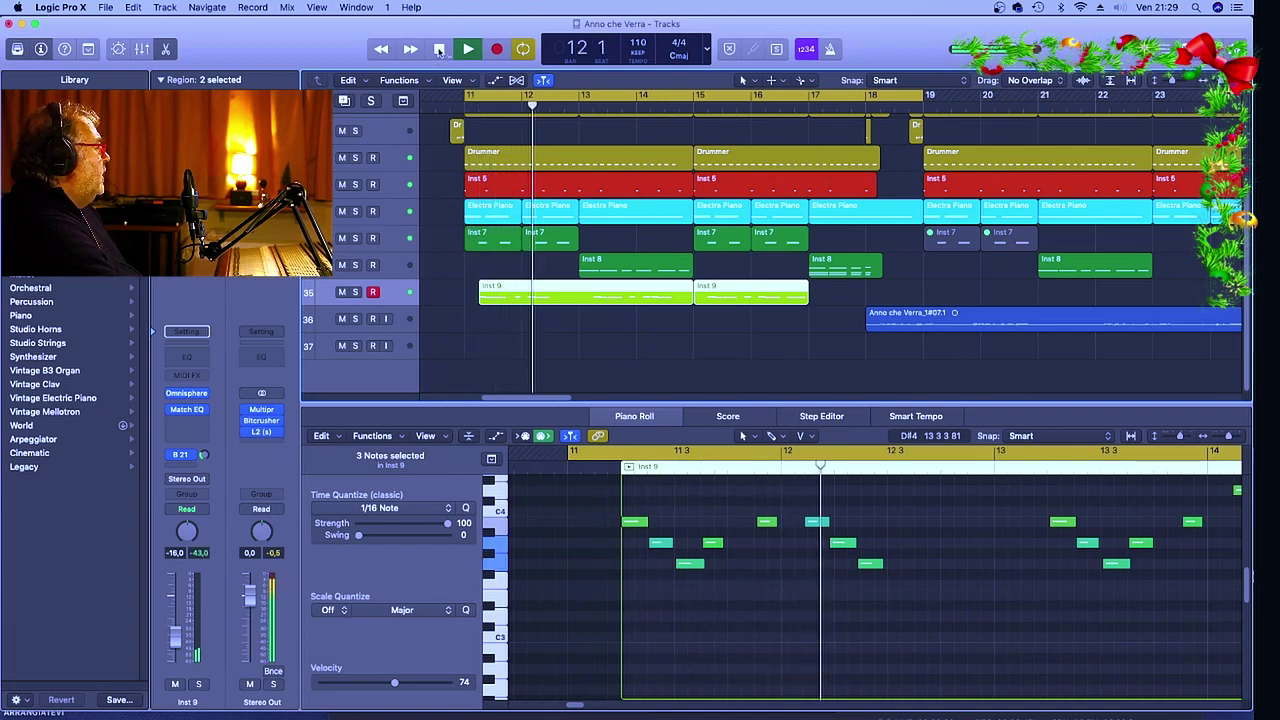
Open Inst 9's Omnisphere instrument and load the Phasey Baritone Guitar patch from the Guitars category
click(187, 394)
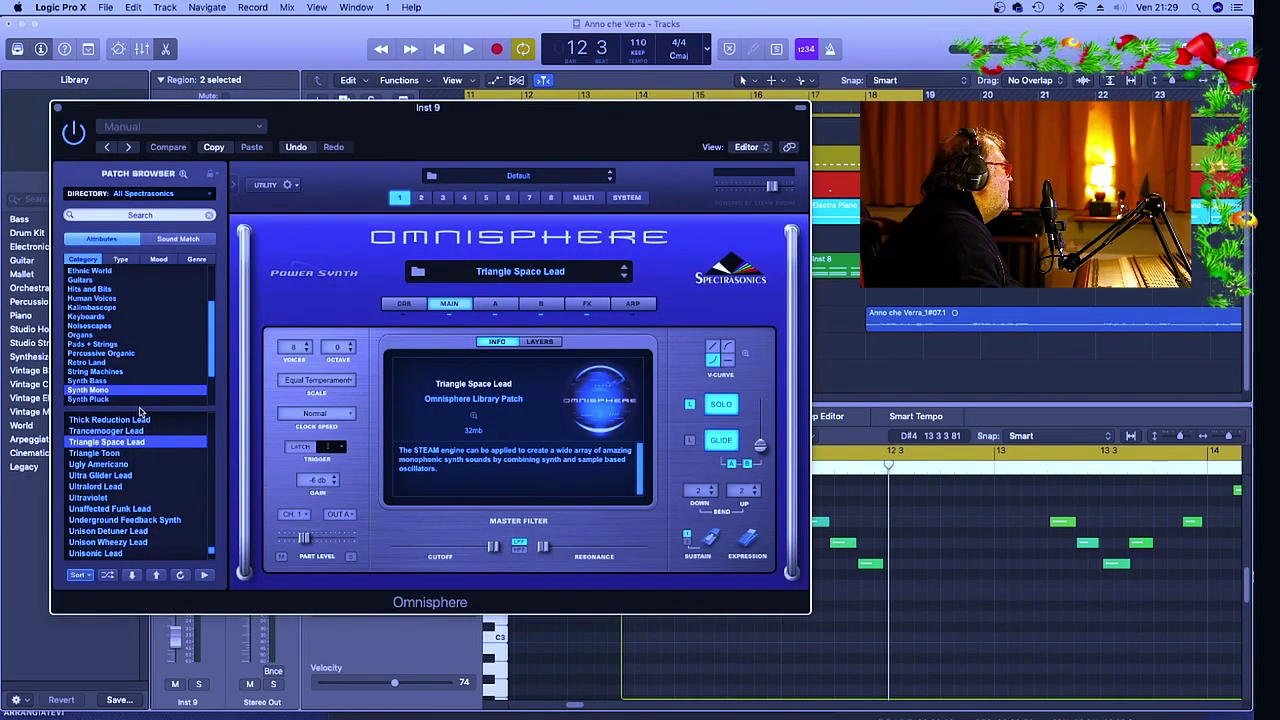
click(90, 280)
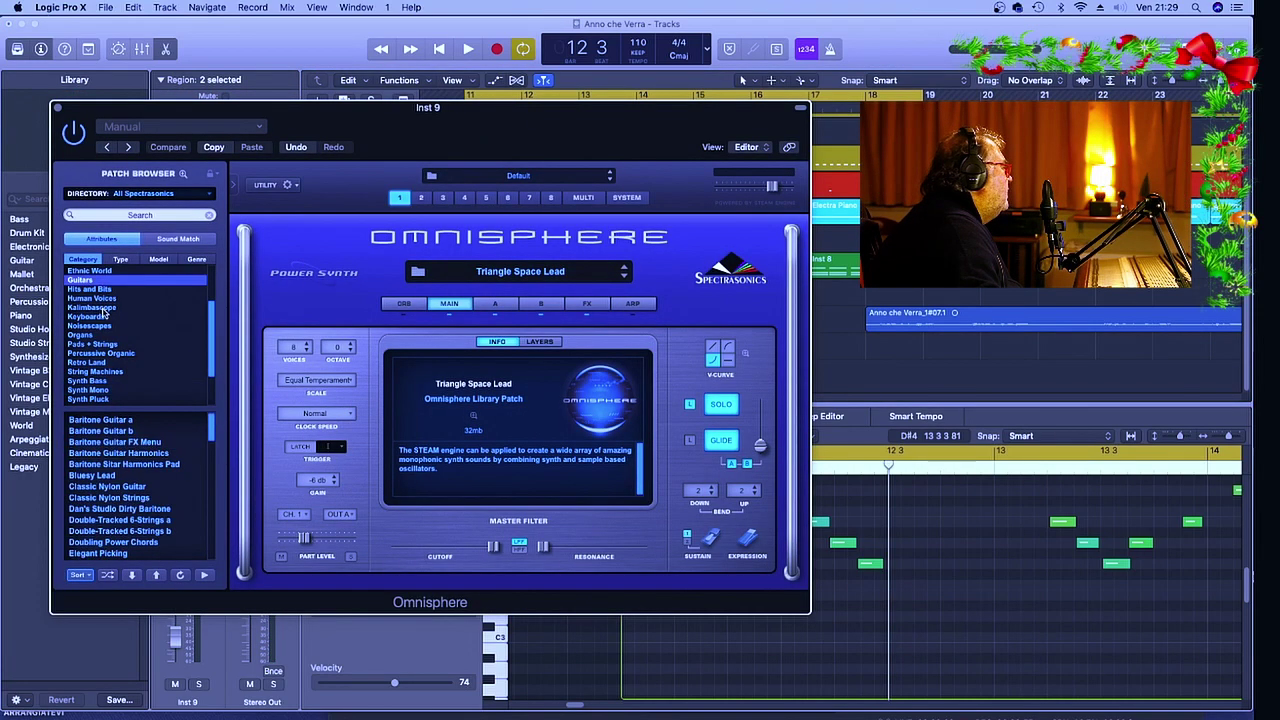
drag(212, 436, 221, 538)
click(135, 442)
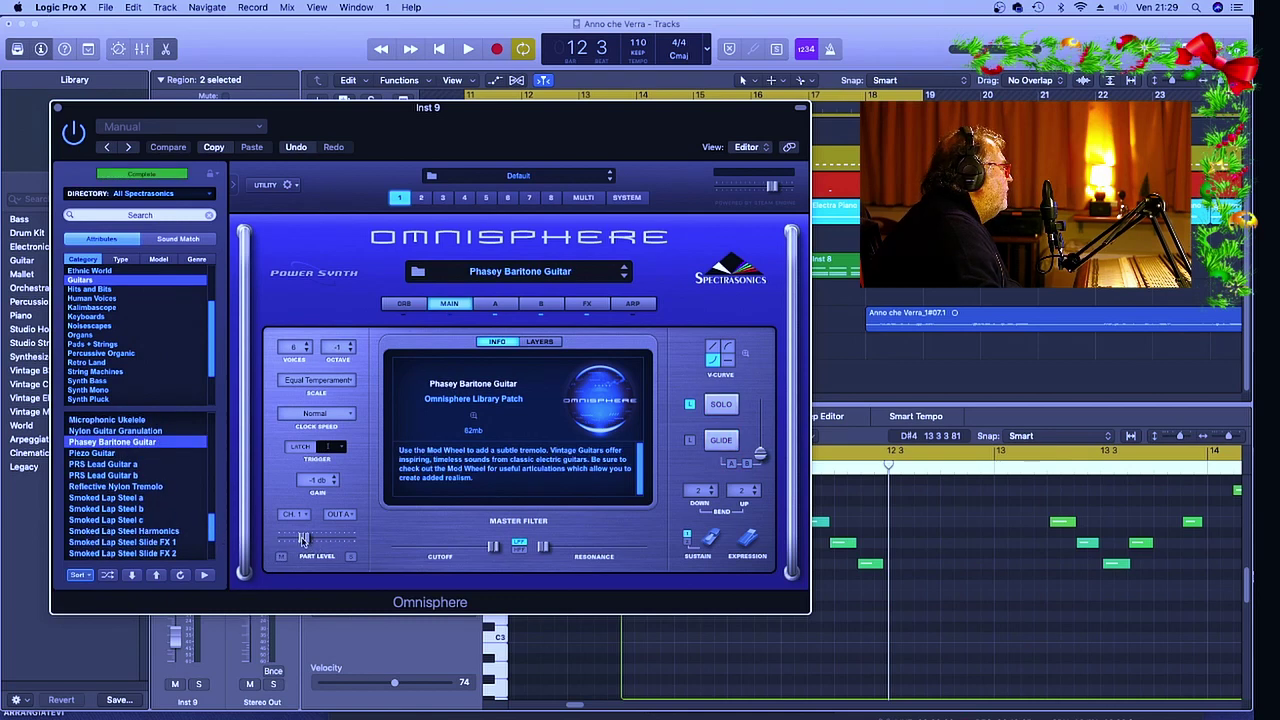
Raise the Omnisphere part level in two stages while playing the arrangement, and stop playback
mouse_move(303, 540)
mouse_down()
mouse_move(322, 541)
mouse_move(312, 538)
mouse_up()
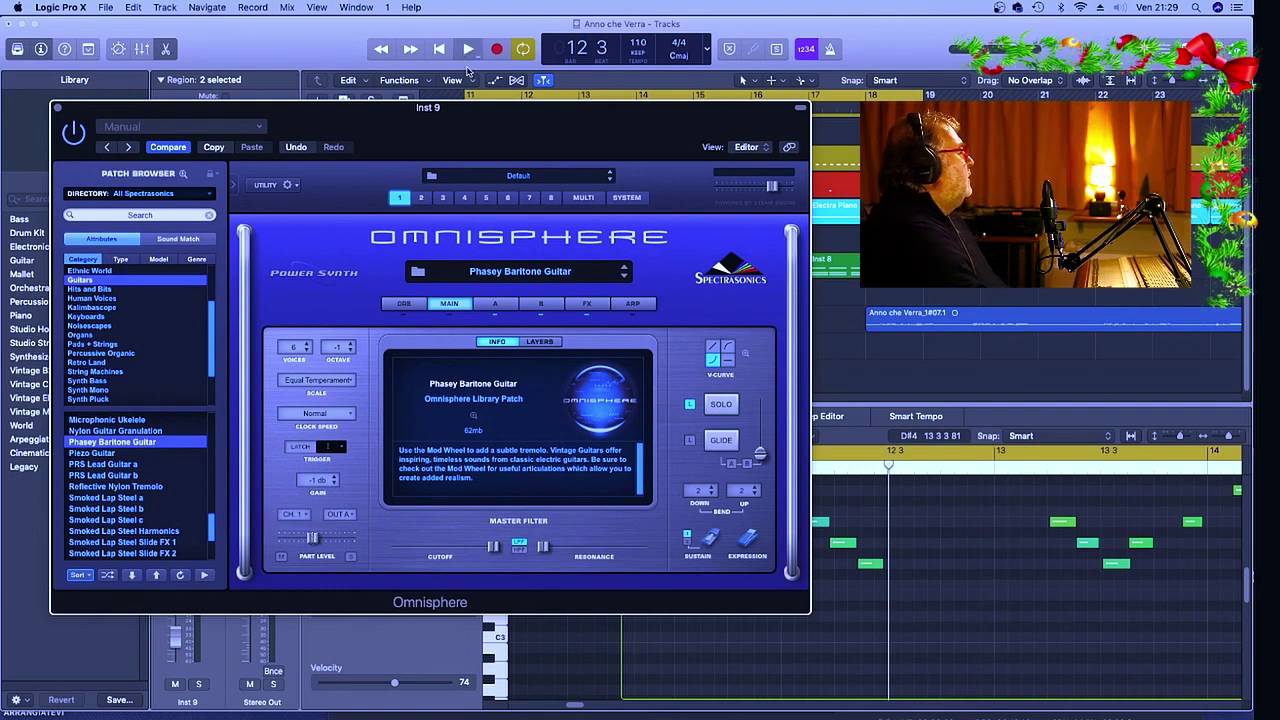
key(space)
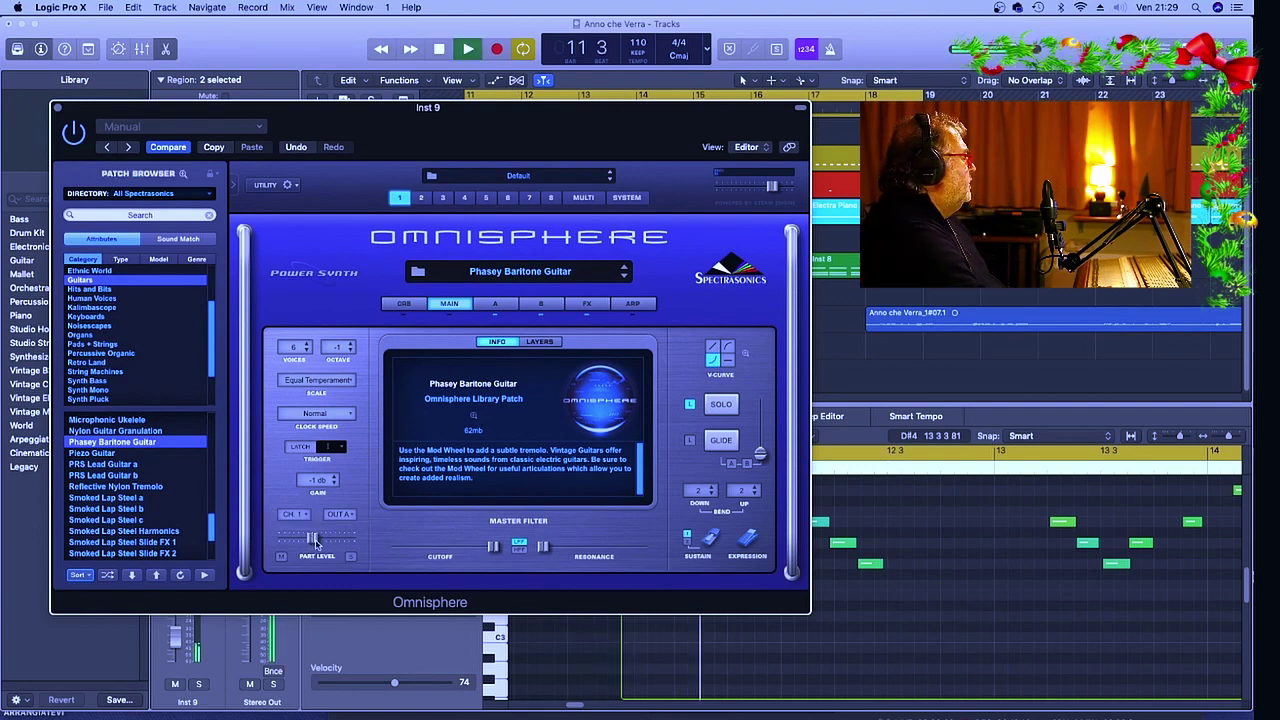
drag(313, 539, 320, 540)
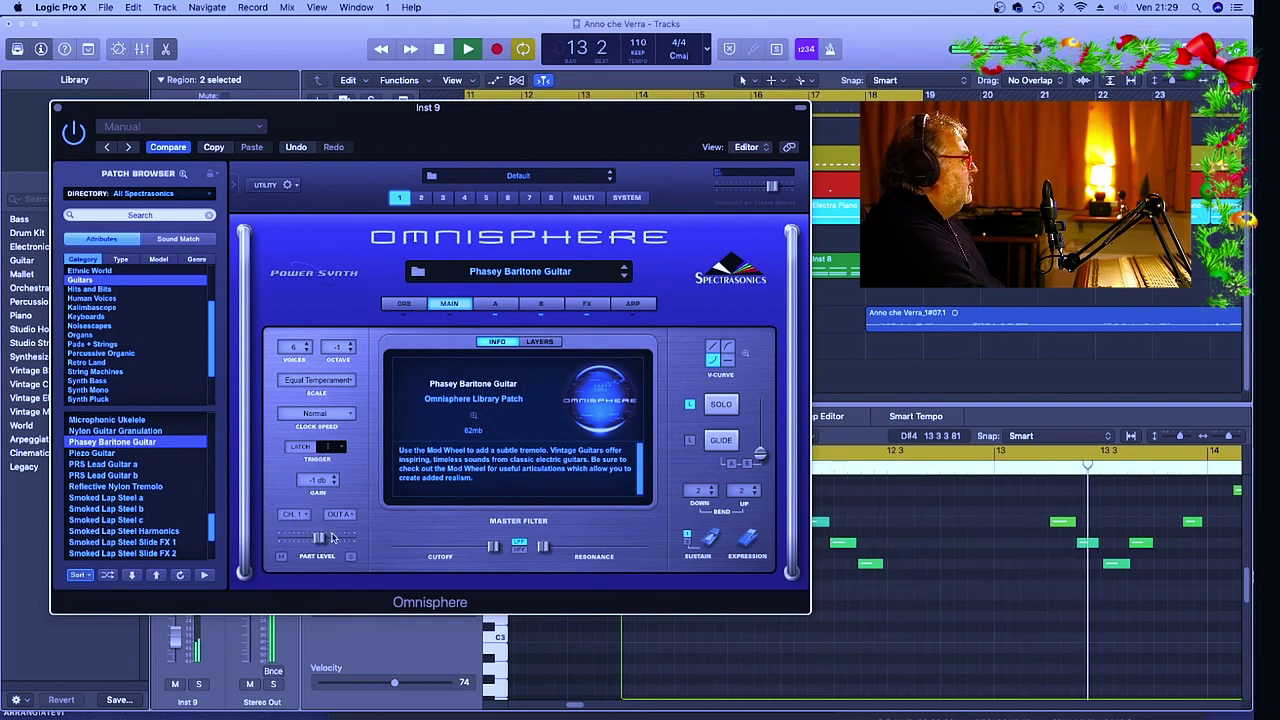
click(438, 48)
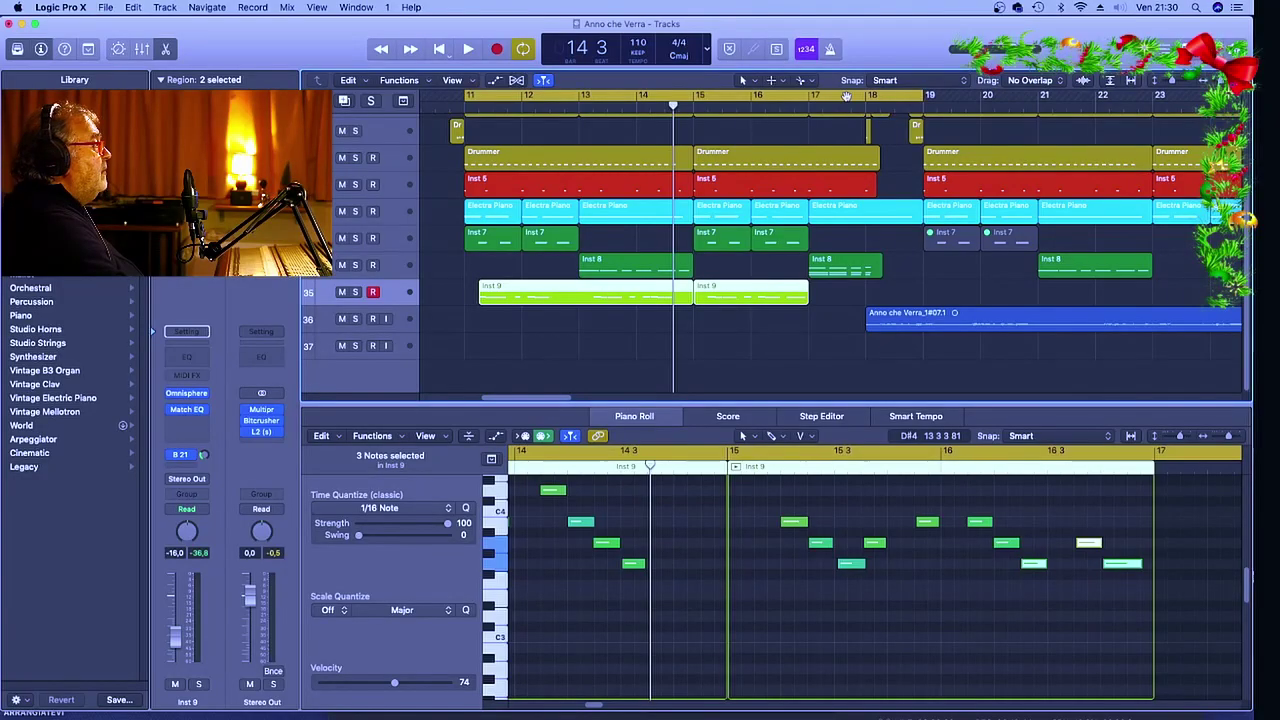
Turn off the cycle range, place the playhead at bar 18 and select the audio track 36
click(846, 96)
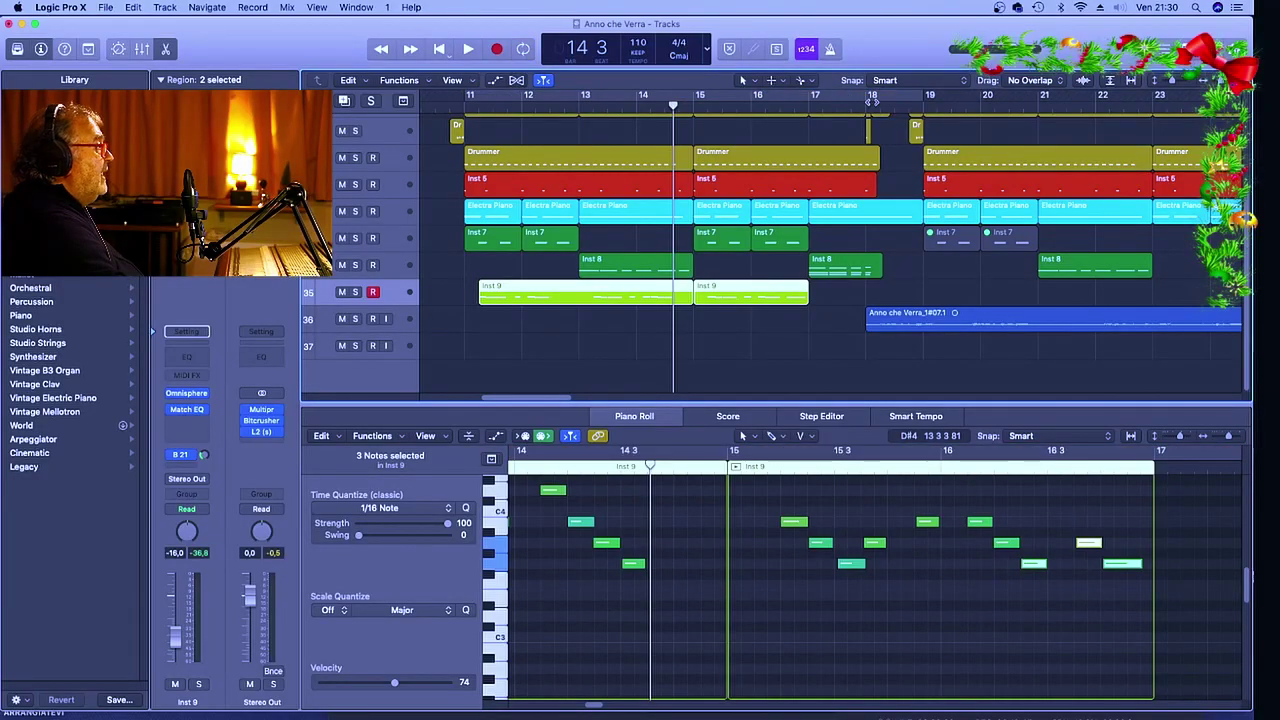
click(871, 105)
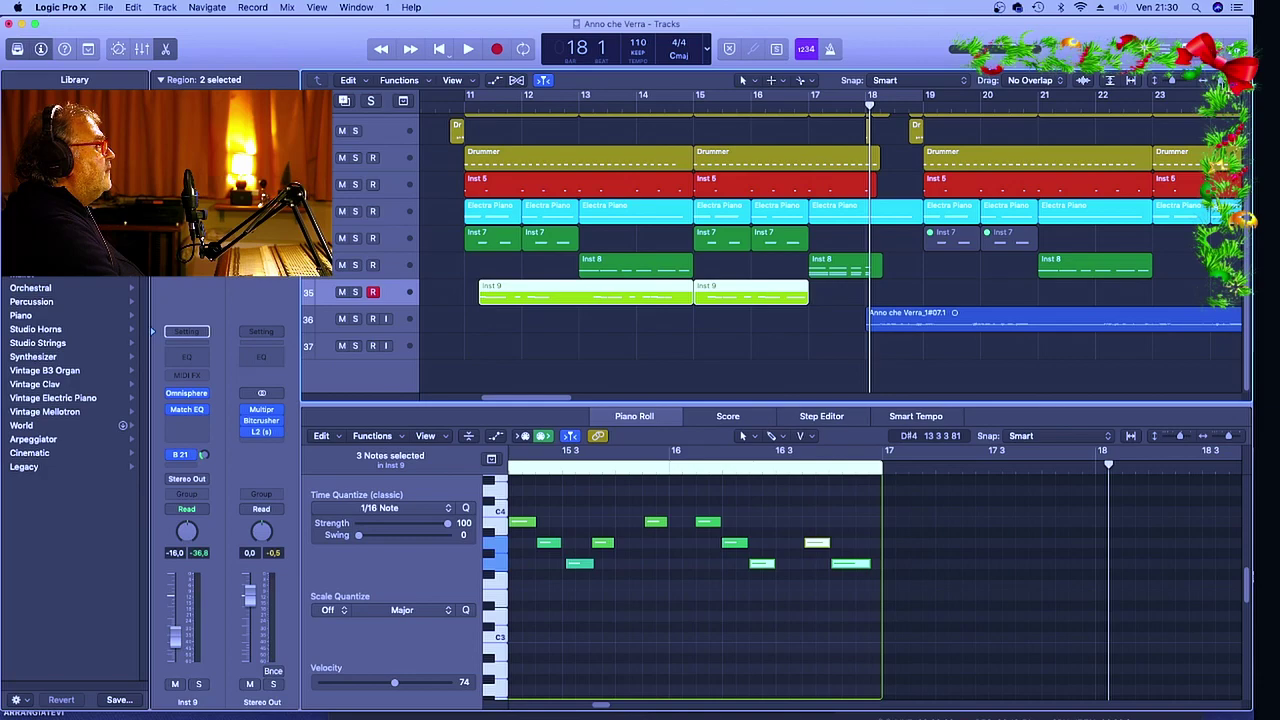
key(super+Left)
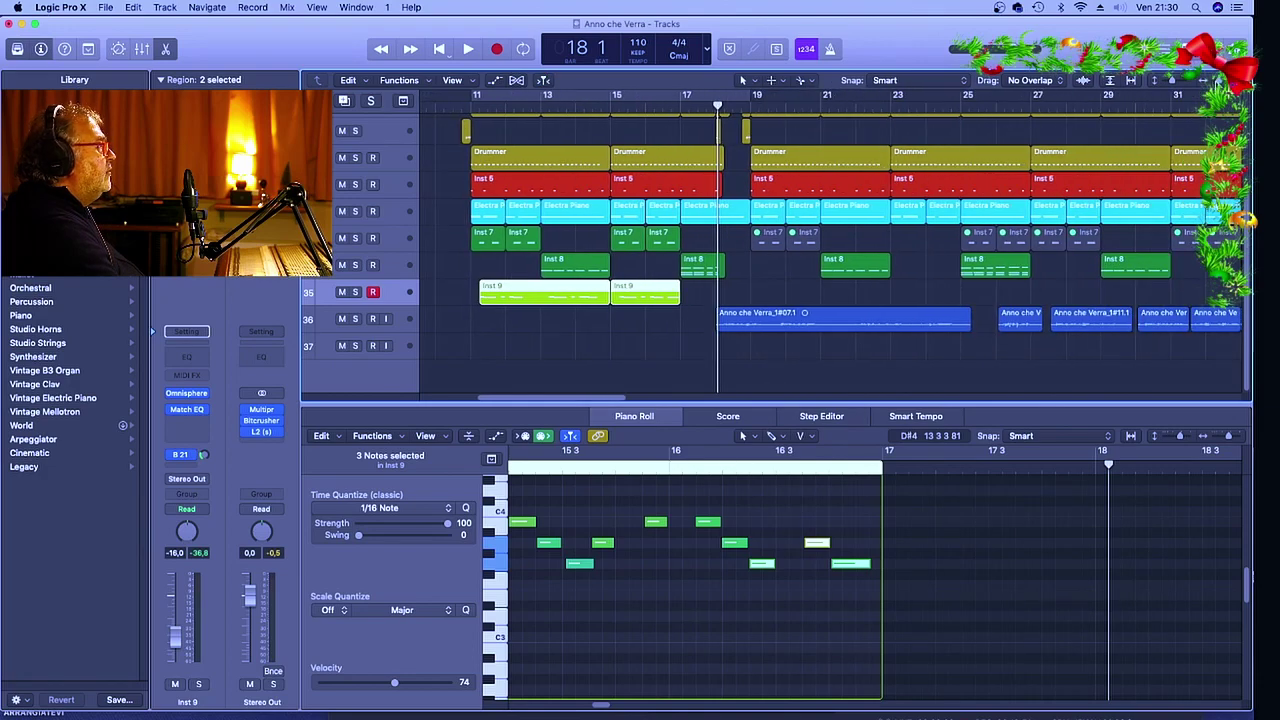
key(super+Left)
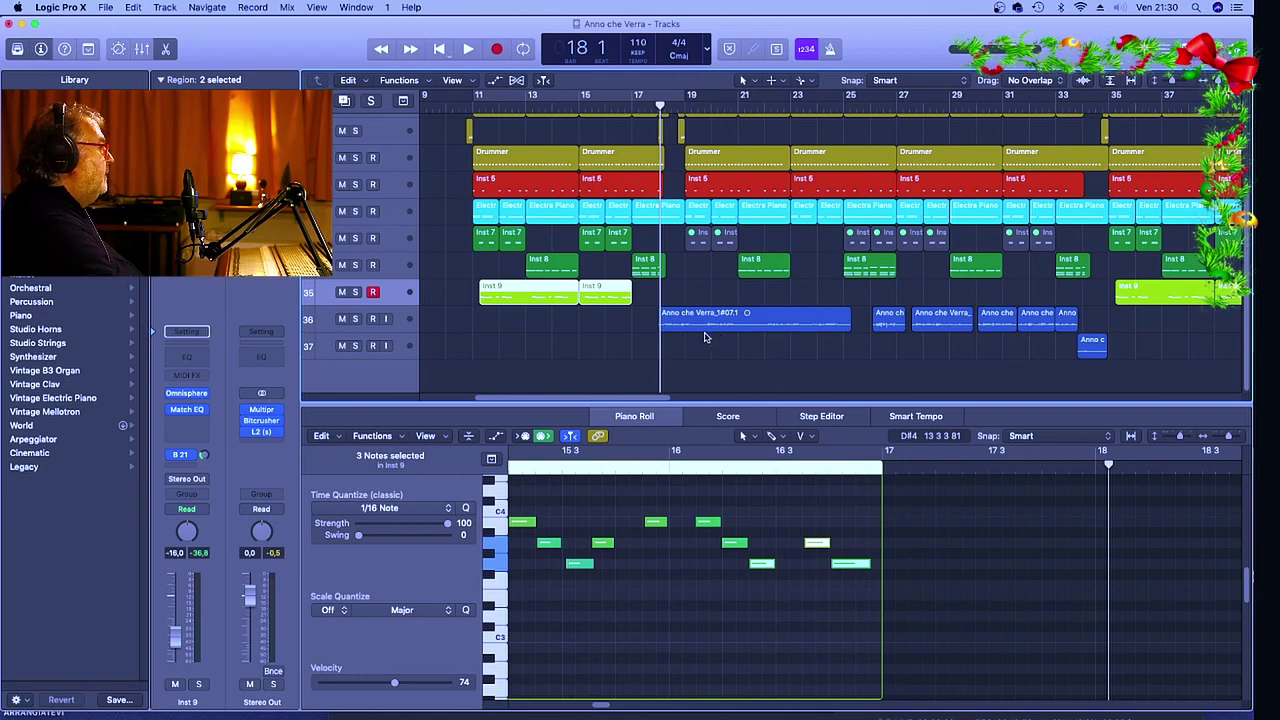
click(410, 326)
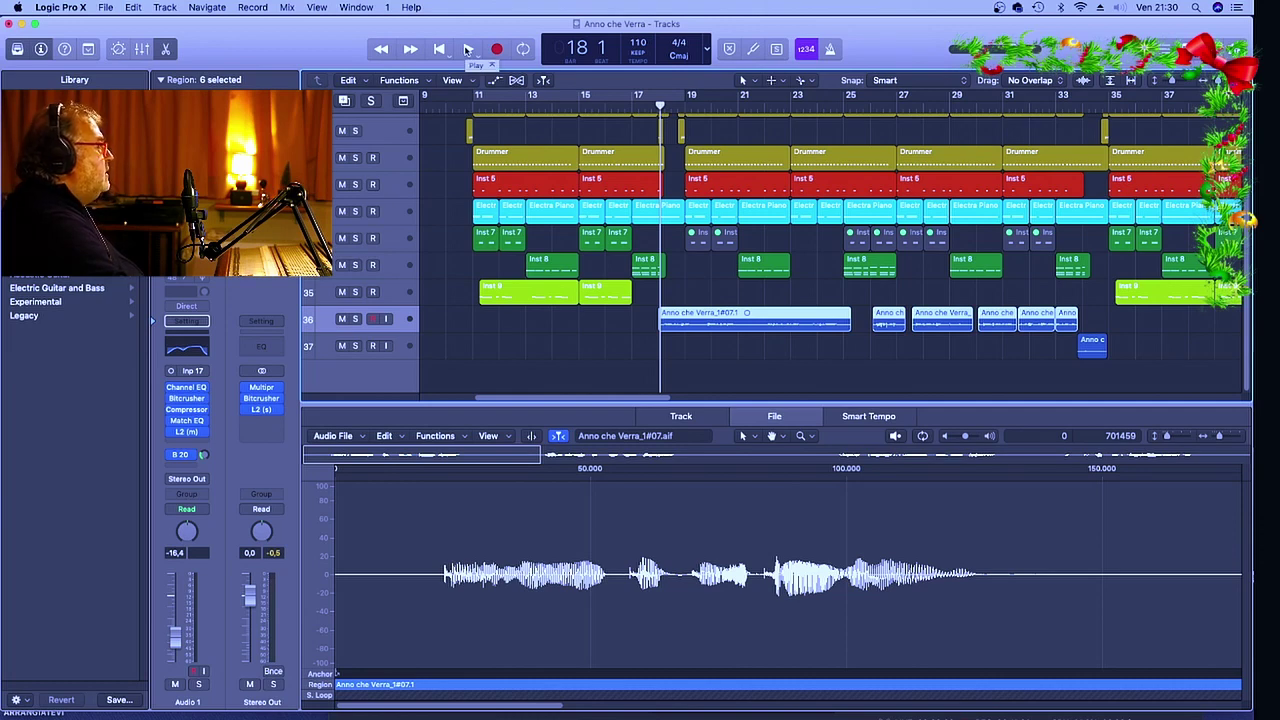
Play the arrangement with the audio track from bar 18, pausing once around bar 19 and stopping after bar 23
click(467, 49)
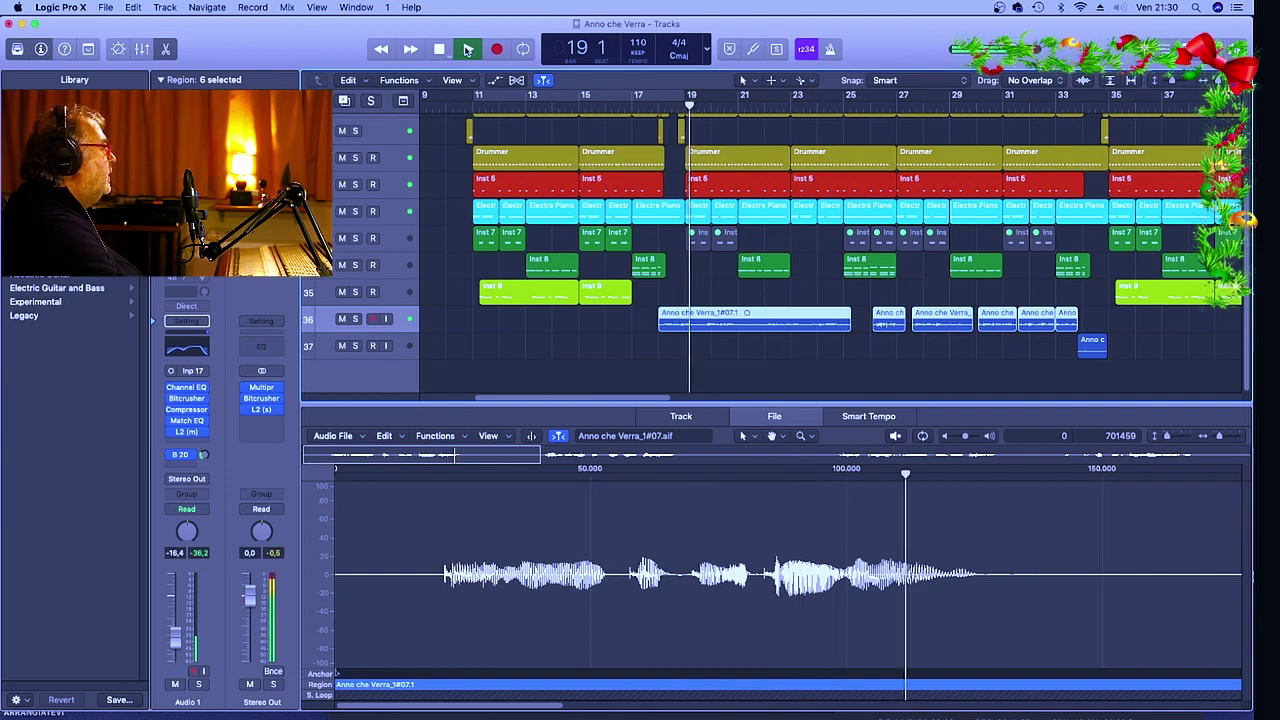
click(441, 49)
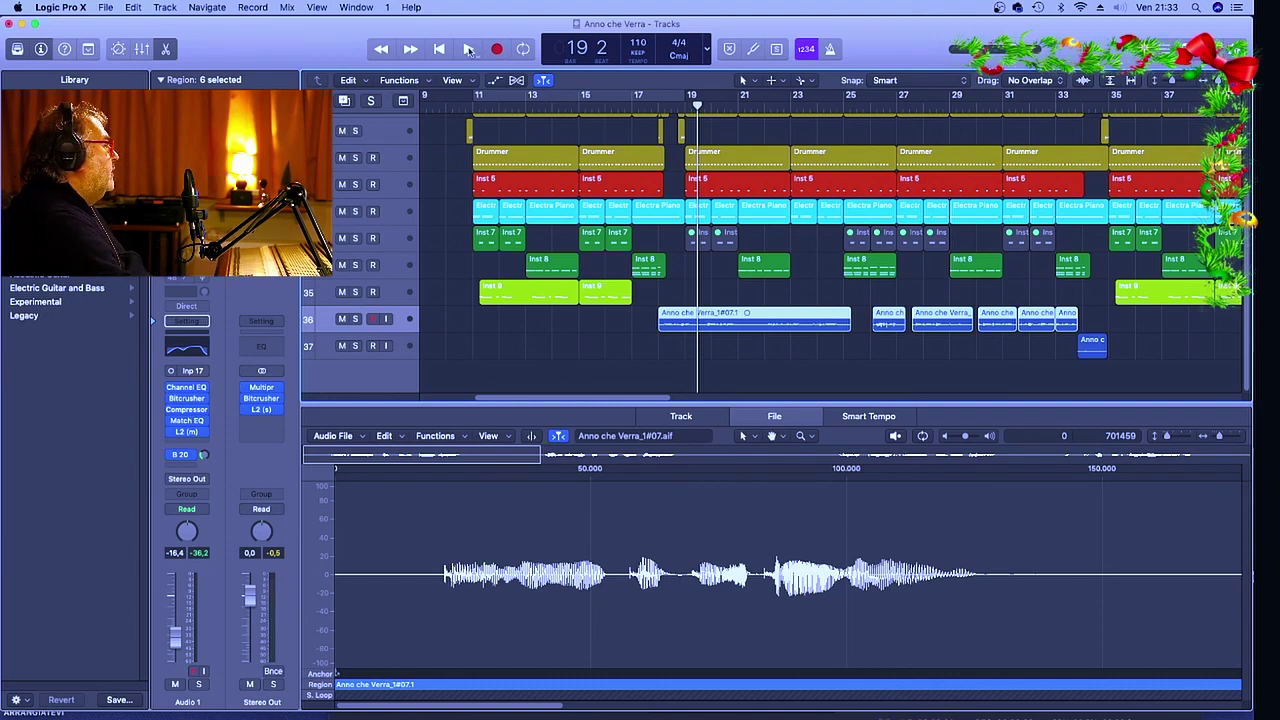
click(469, 50)
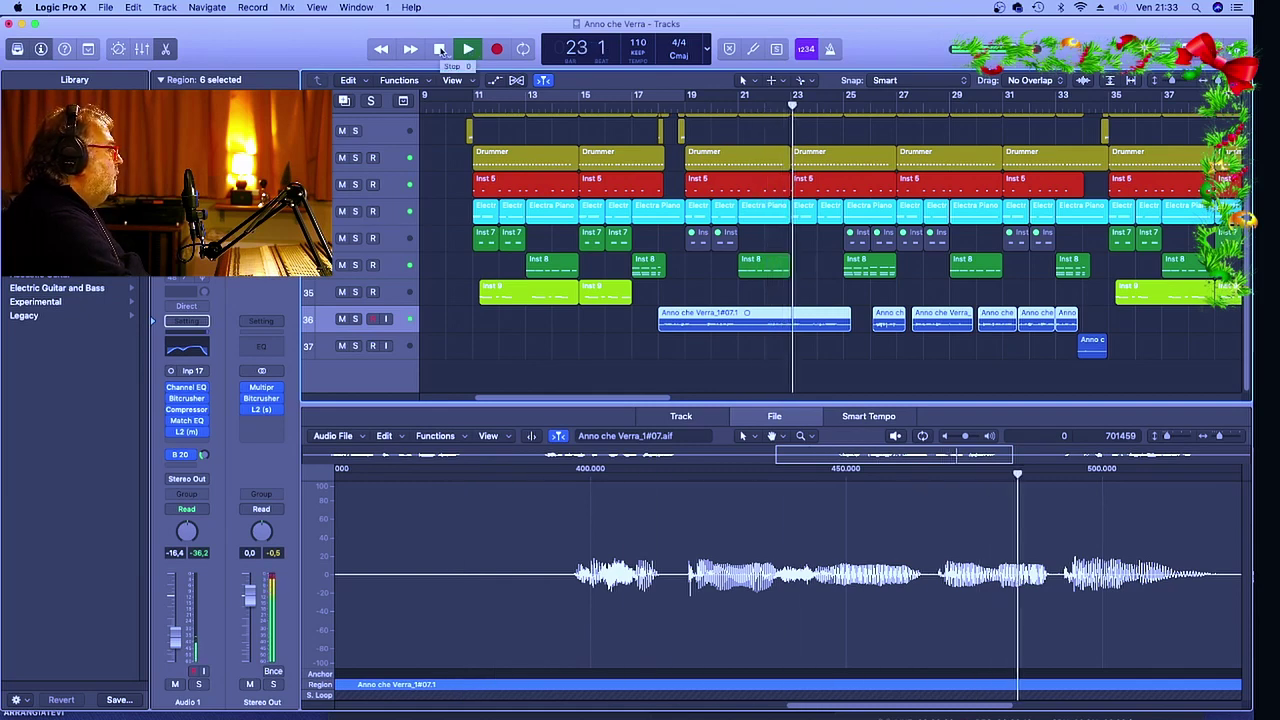
click(440, 50)
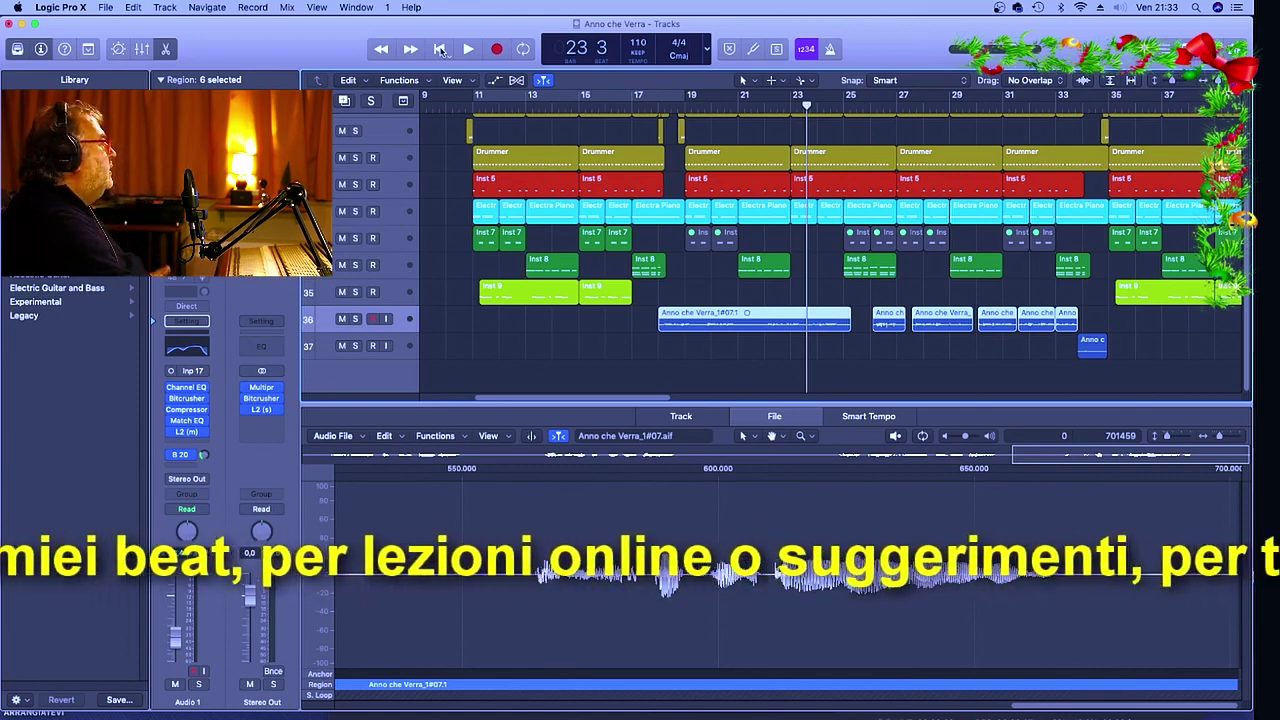
Continue playing the arrangement with the audio track from bar 23, pausing around bar 27 and stopping at bar 35
click(470, 49)
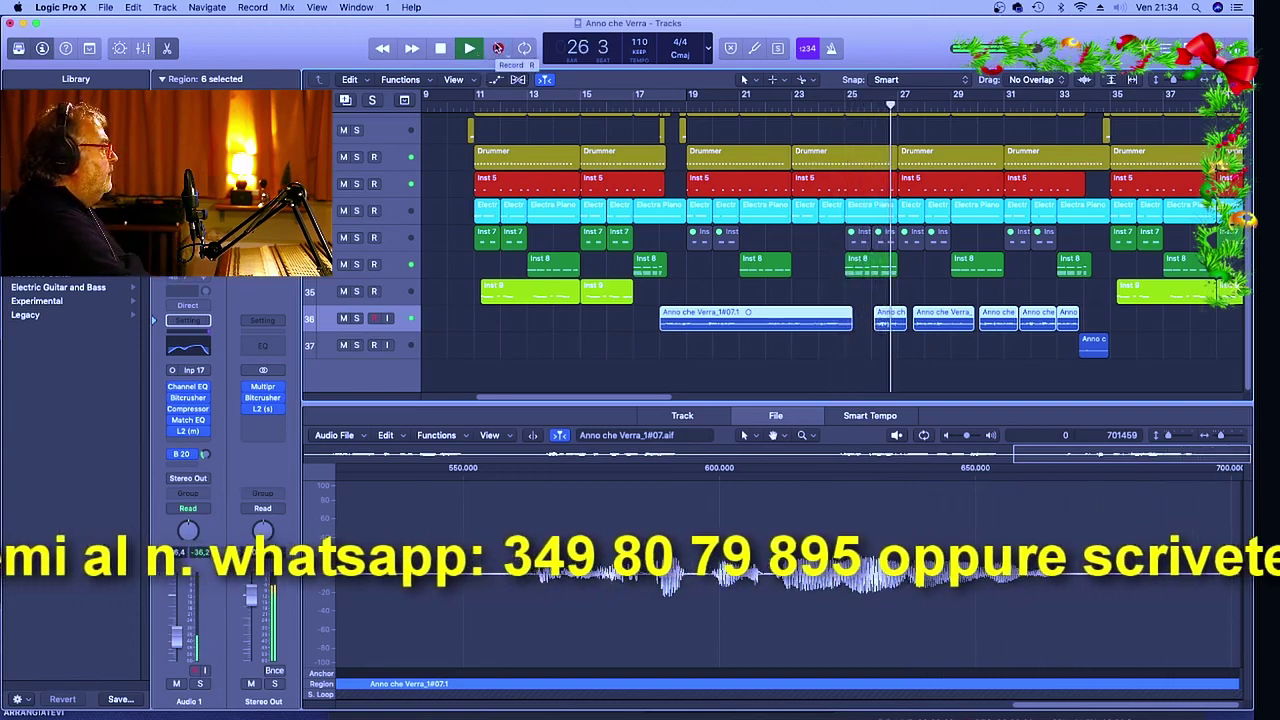
click(443, 50)
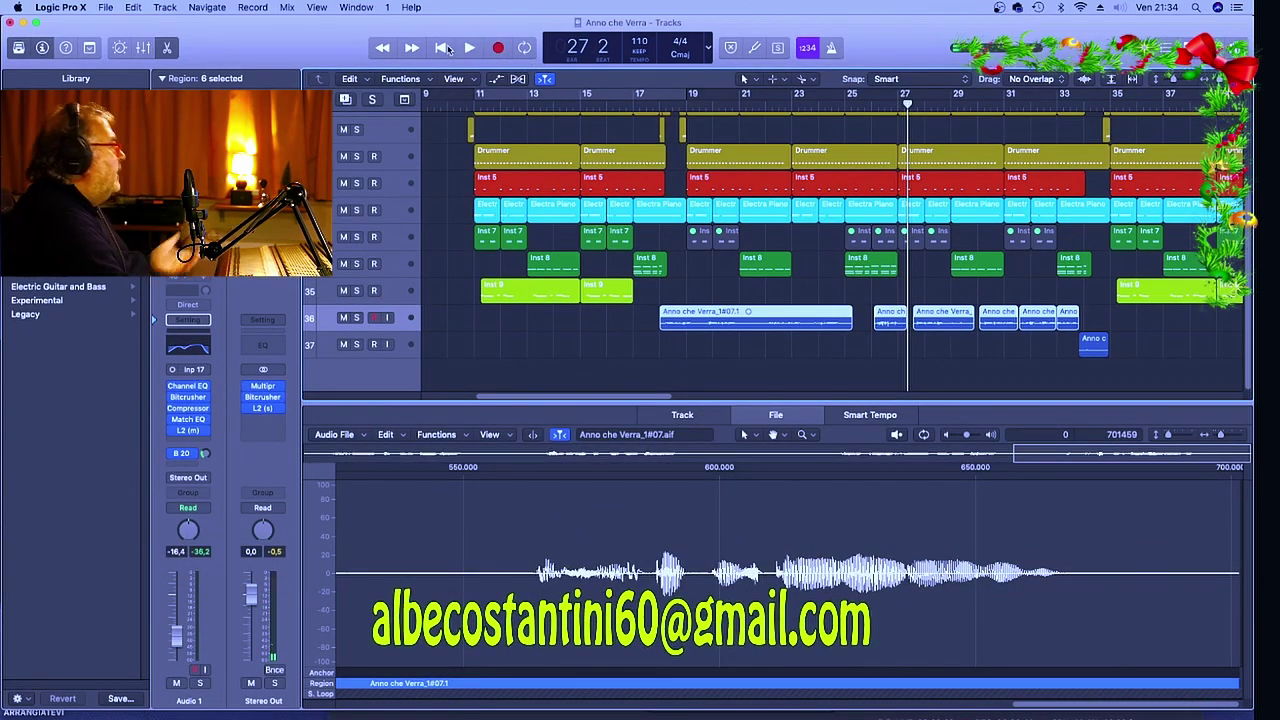
click(471, 50)
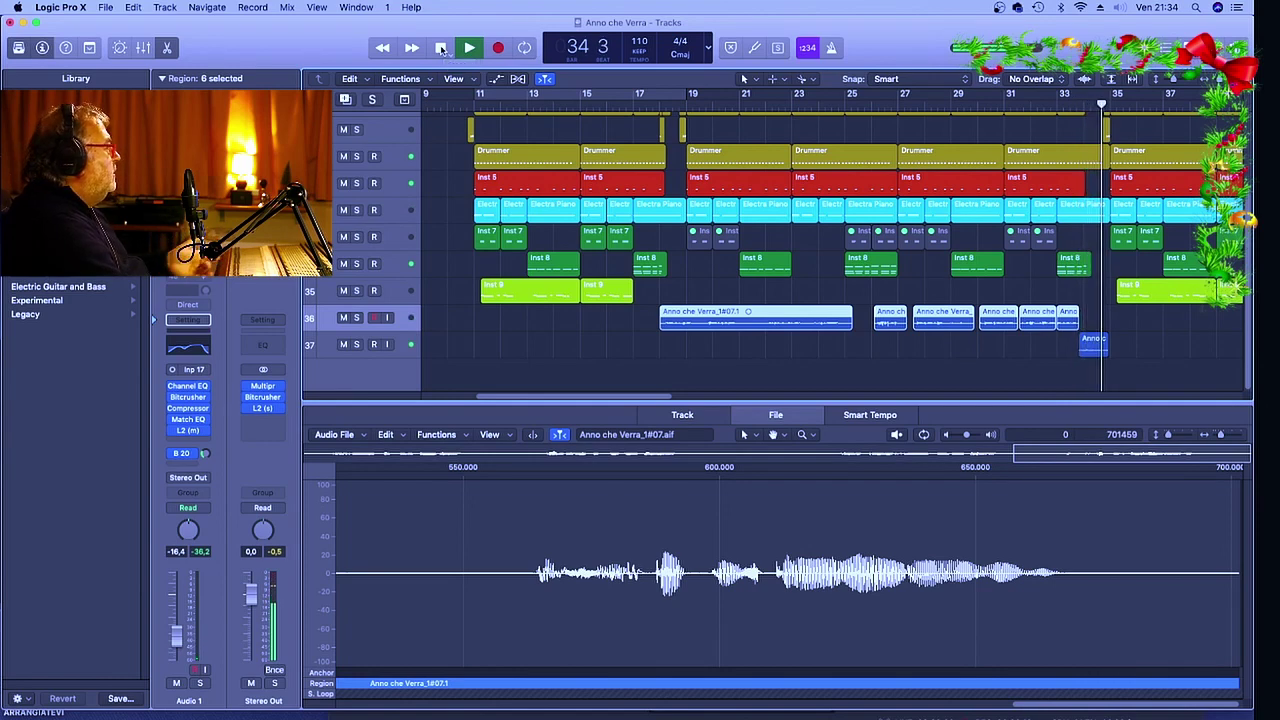
click(441, 50)
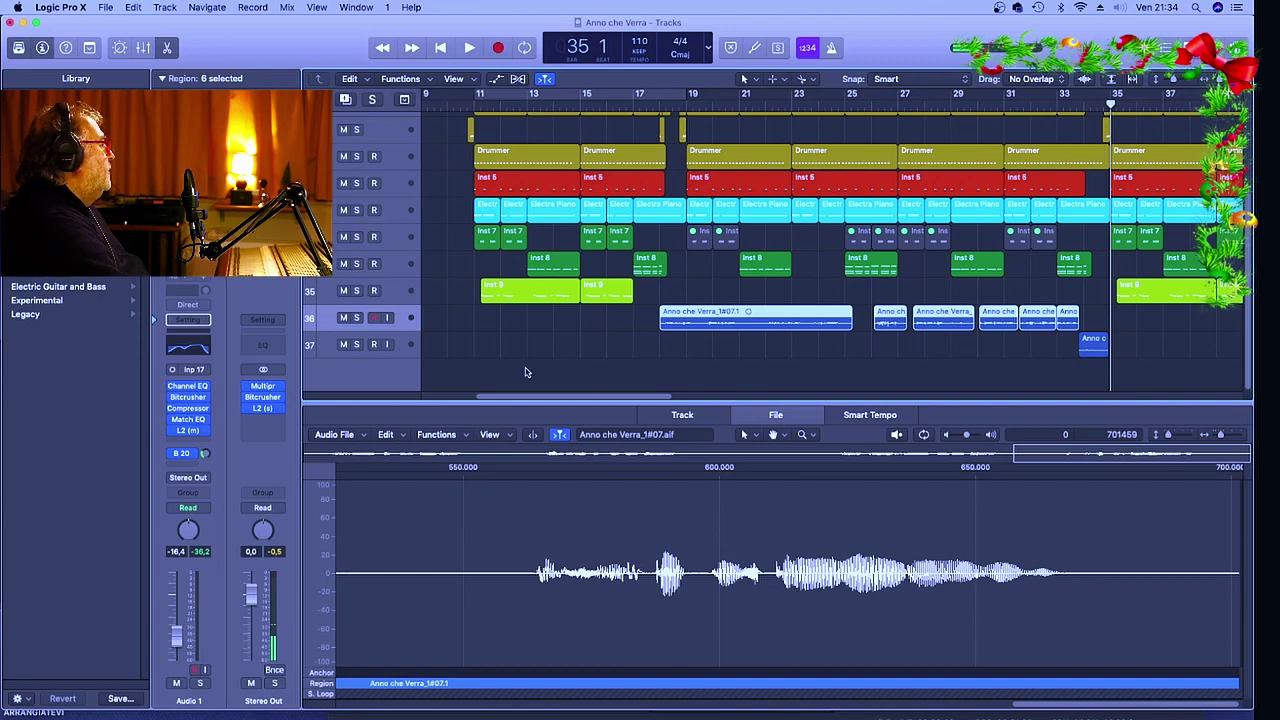
Select audio track 37, inspect its Bus 20 send and its Stereo Delay with the 1\2 Note Swing preset, and close the plug-in
click(398, 350)
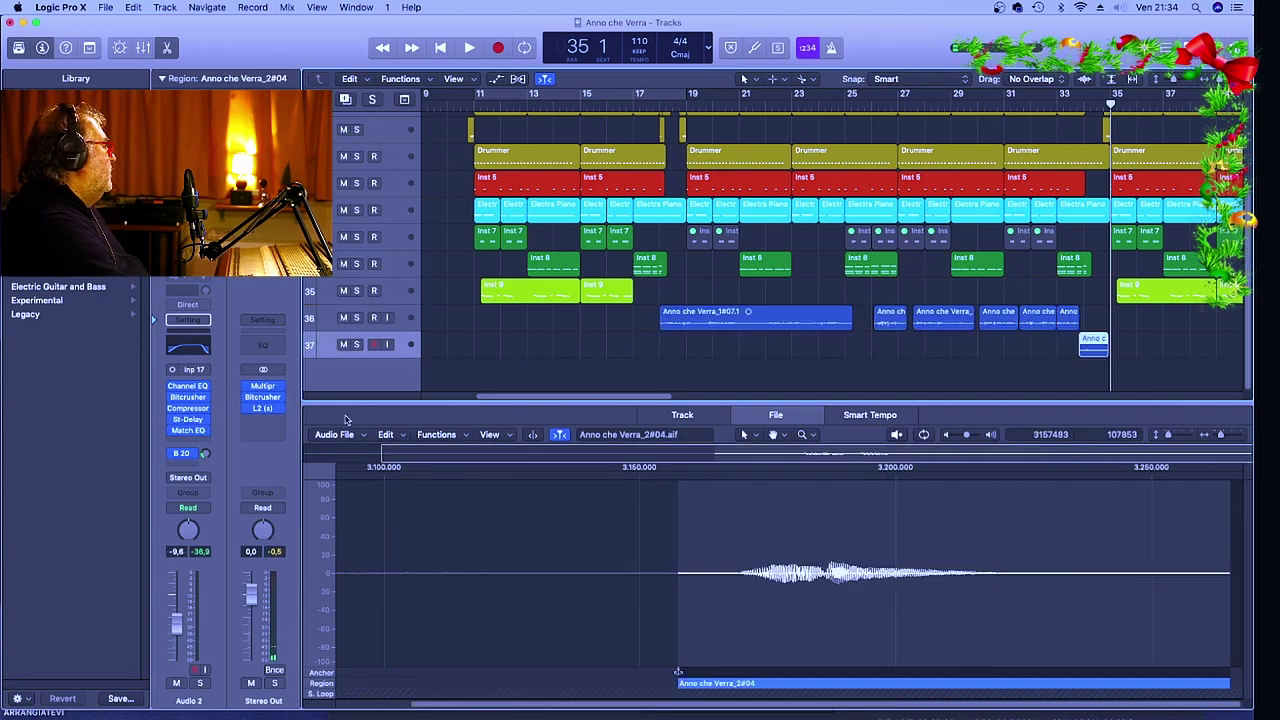
click(185, 456)
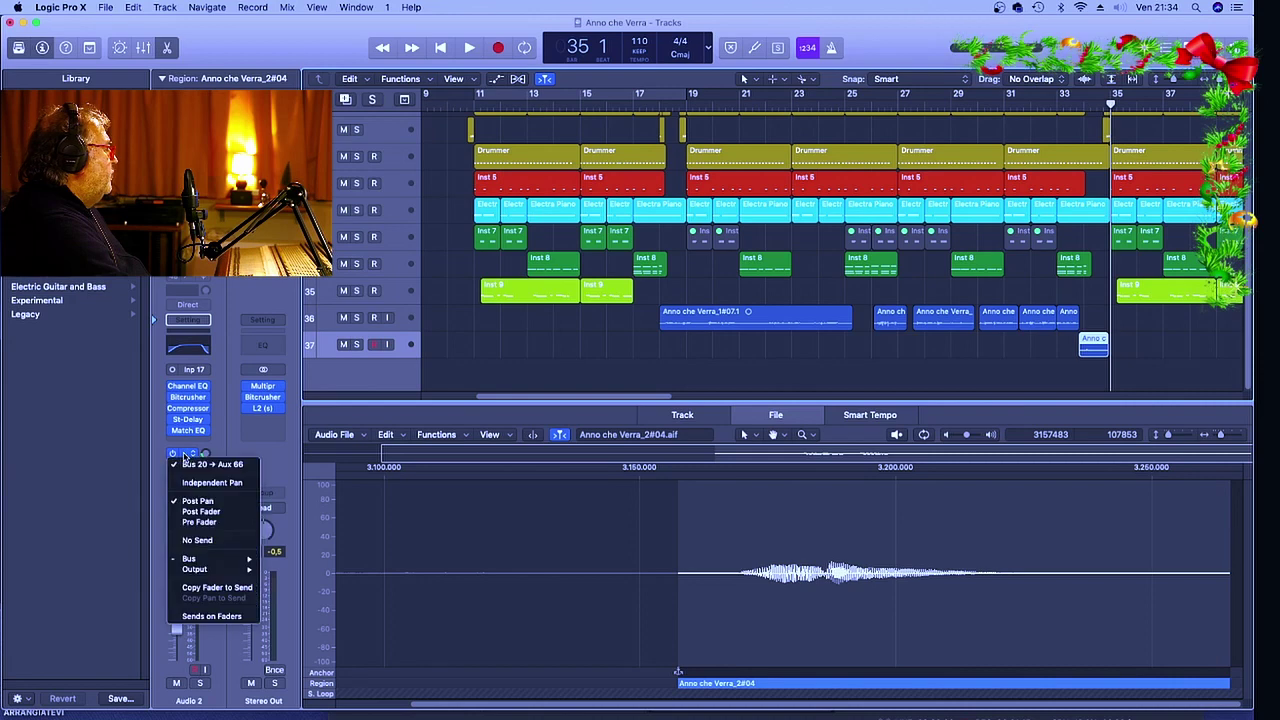
click(233, 424)
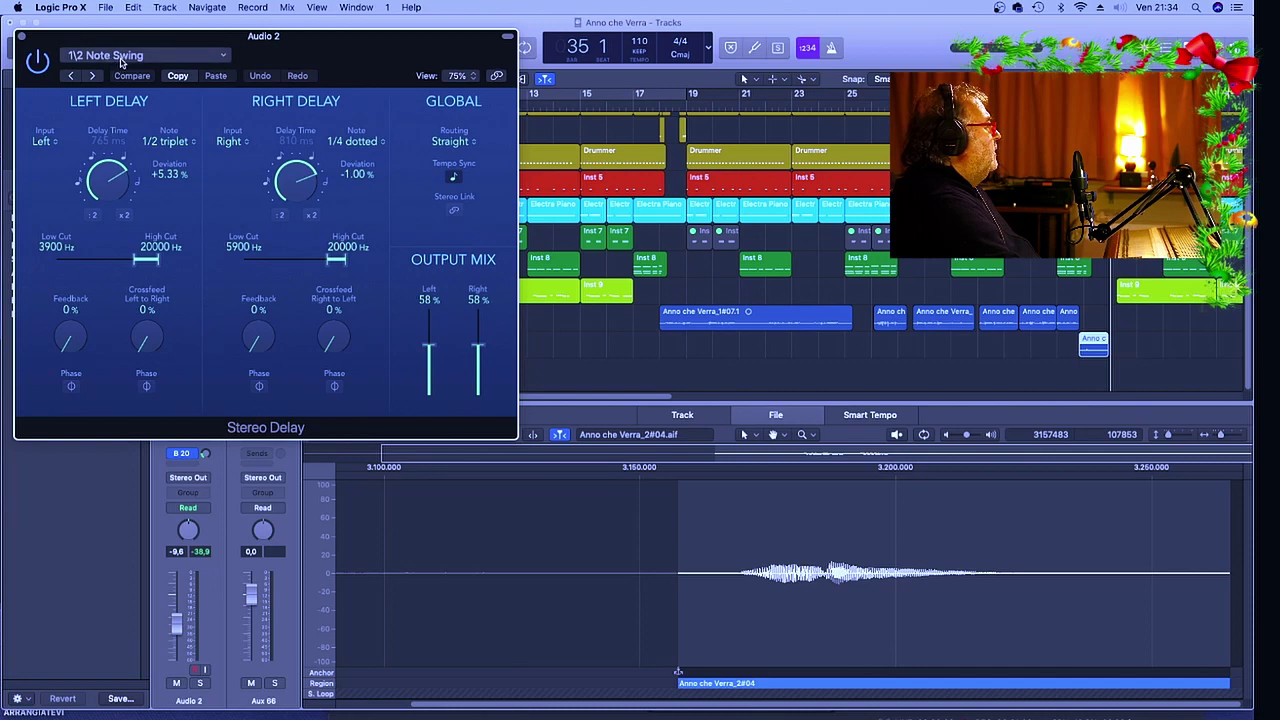
click(21, 37)
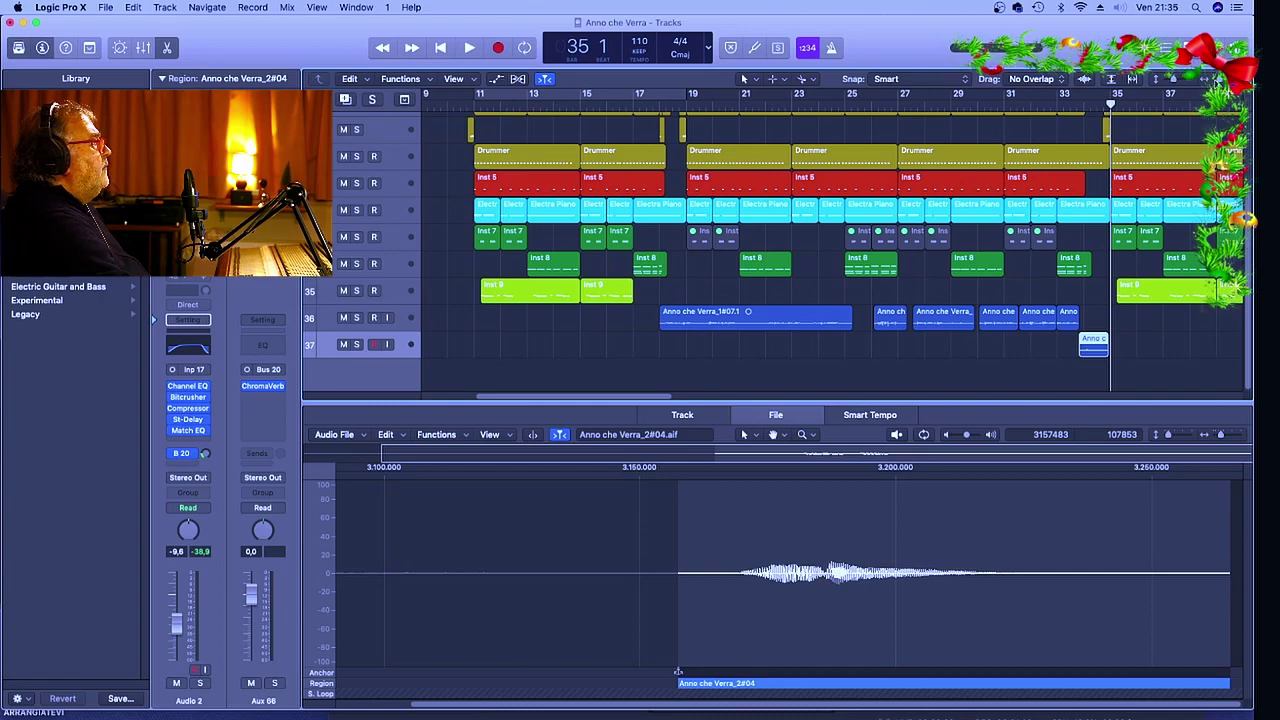
key(super+Left)
key(super+Left)
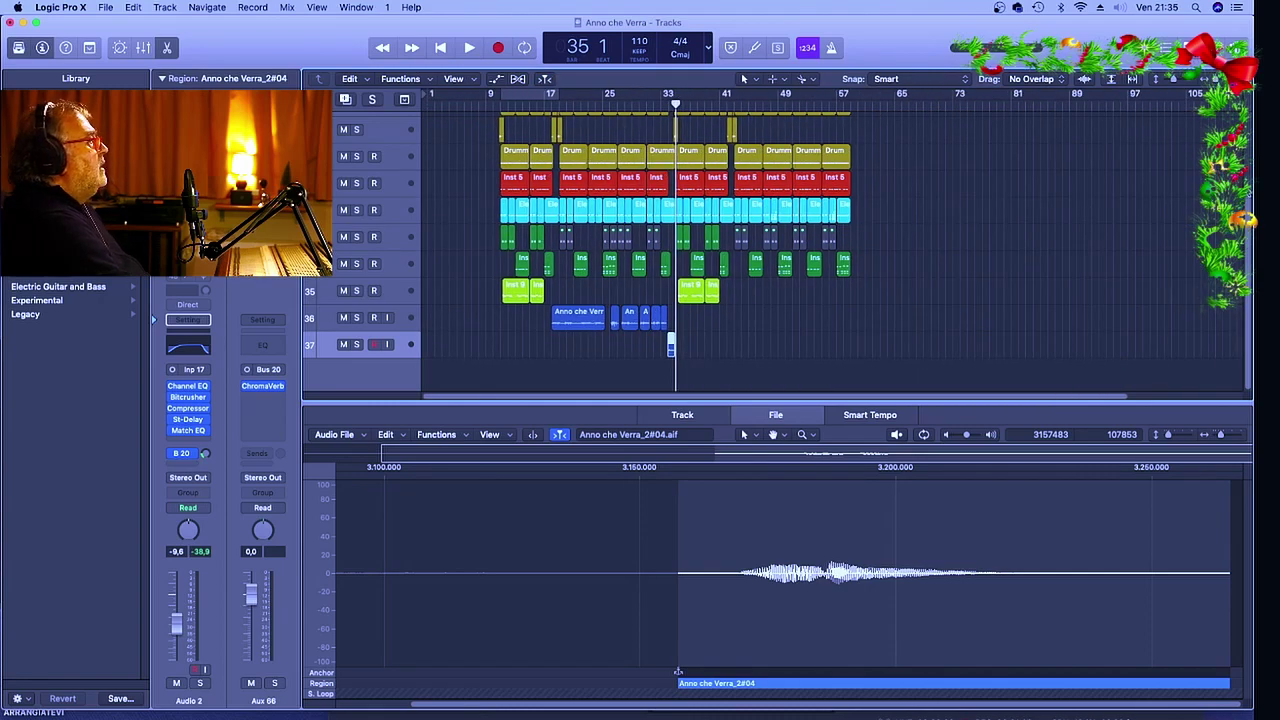
scroll(776, 250, up, 3)
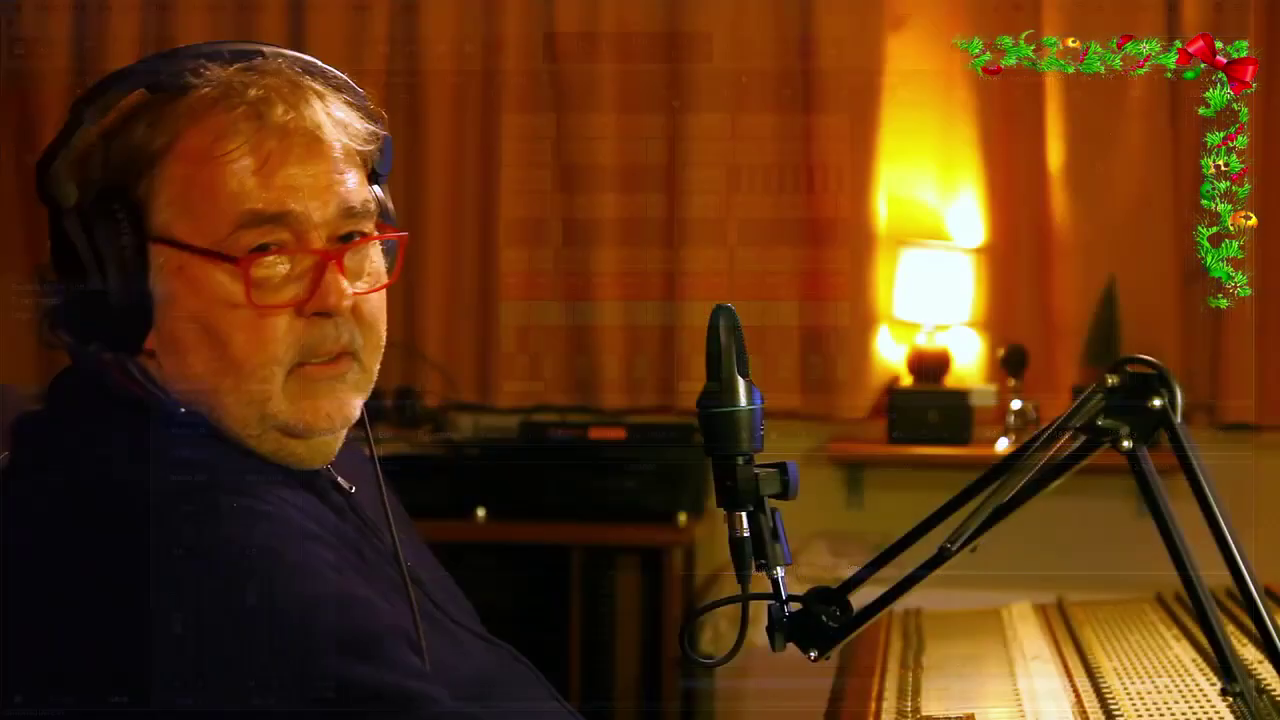